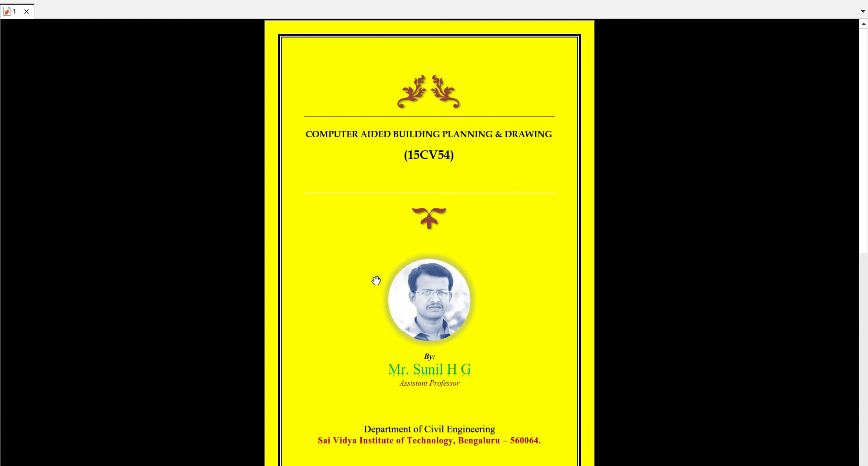
Switch to AutoCAD and accept drawing units of decimal length, 0.00 precision and millimetres.
key("super")
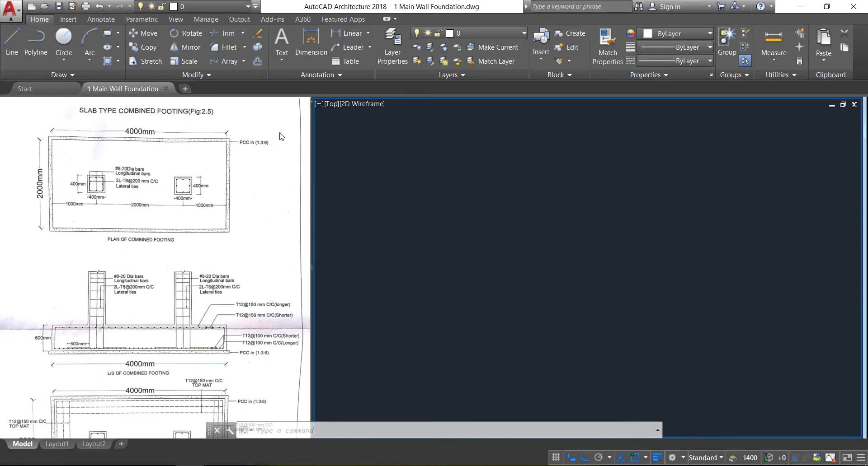
left_click(438, 426)
type("un")
key("Return")
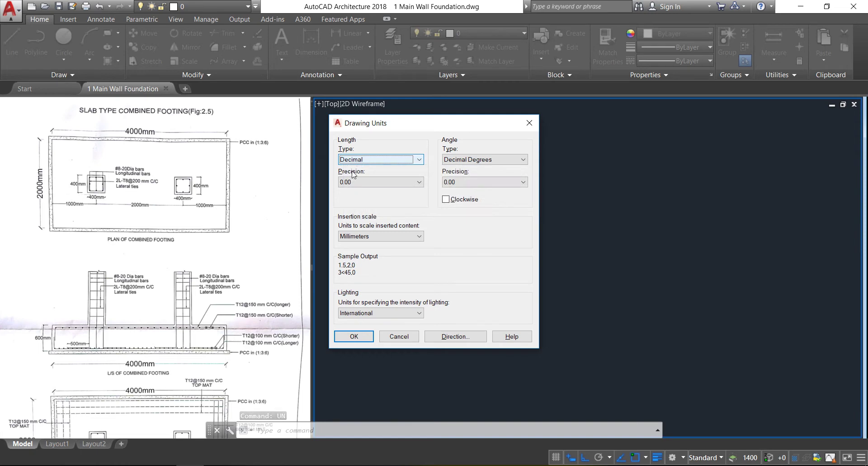
left_click(342, 186)
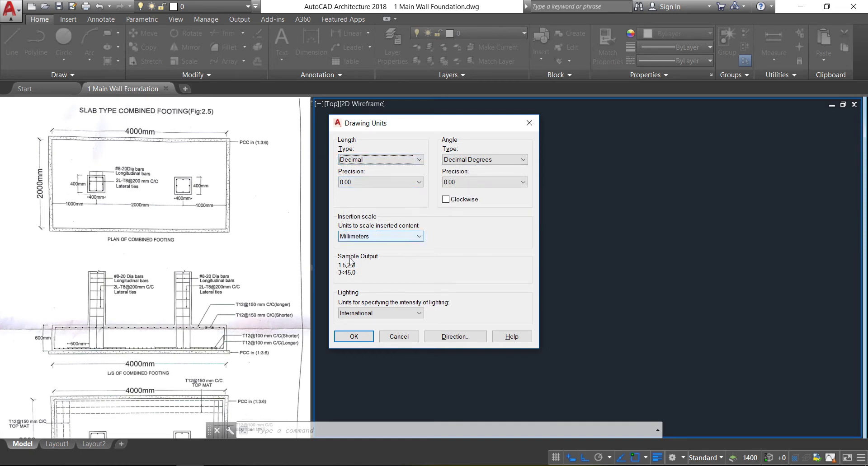
left_click(354, 337)
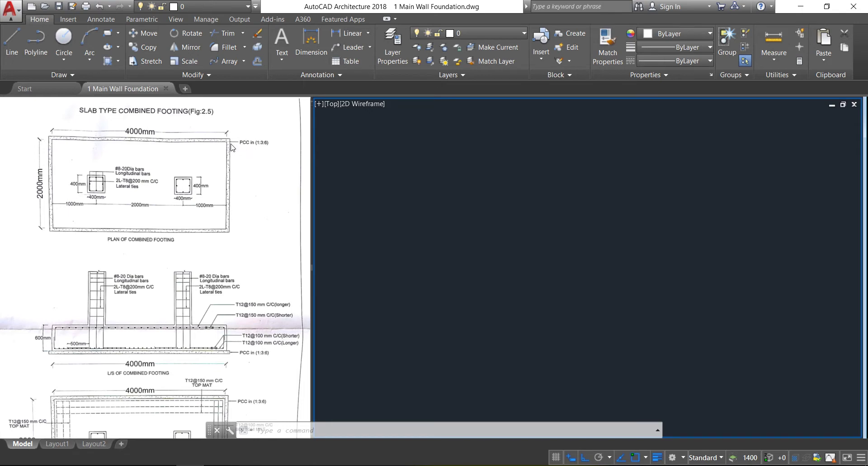
Draw a rectangle 4000 mm long and 2000 mm wide as the footing outline.
left_click(110, 36)
left_click(435, 179)
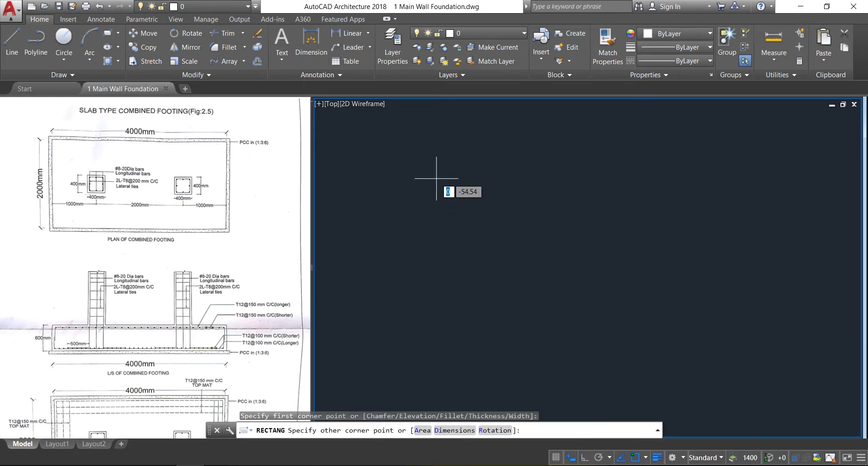
type("d")
key("Return")
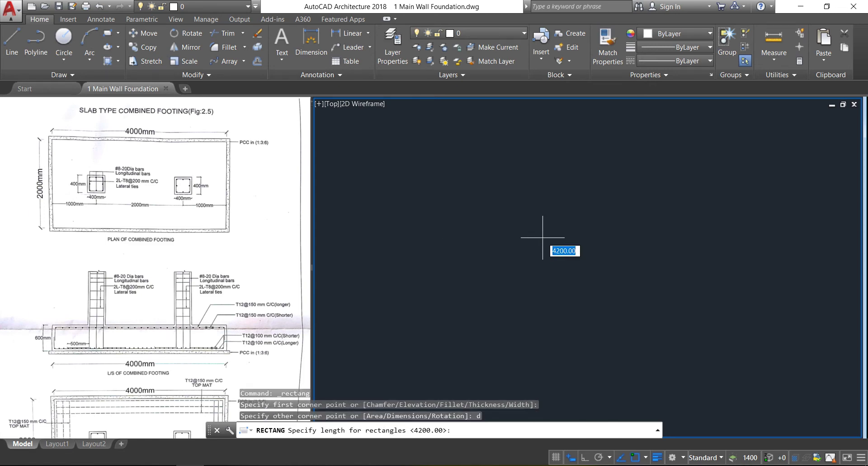
type("4000")
key("Return")
type("2000")
key("Return")
left_click(546, 240)
Offset the footing rectangle 100 mm outward to form the PCC border.
scroll(446, 185, "up", 5)
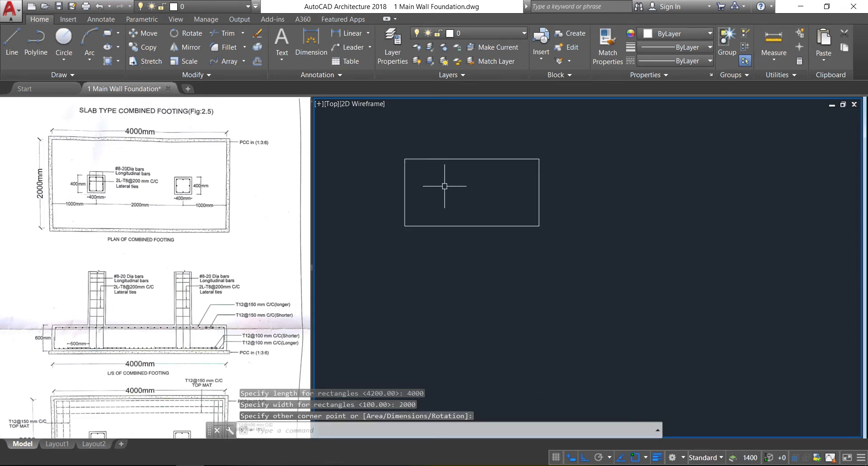
left_click(257, 61)
type("100")
key("Return")
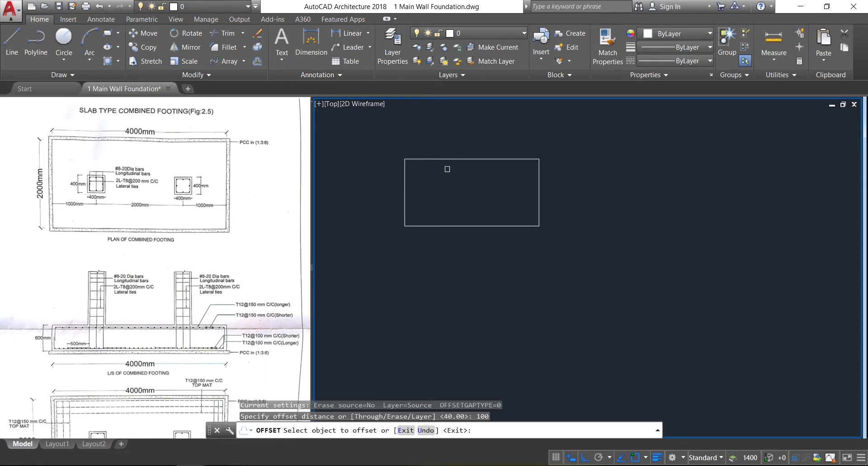
left_click(445, 160)
left_click(437, 127)
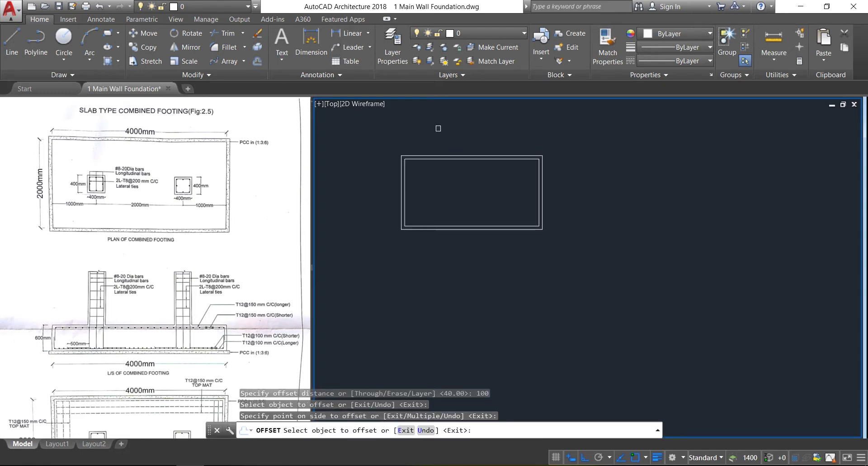
key("Escape")
Explode both footing rectangles into separate lines.
left_click(511, 282)
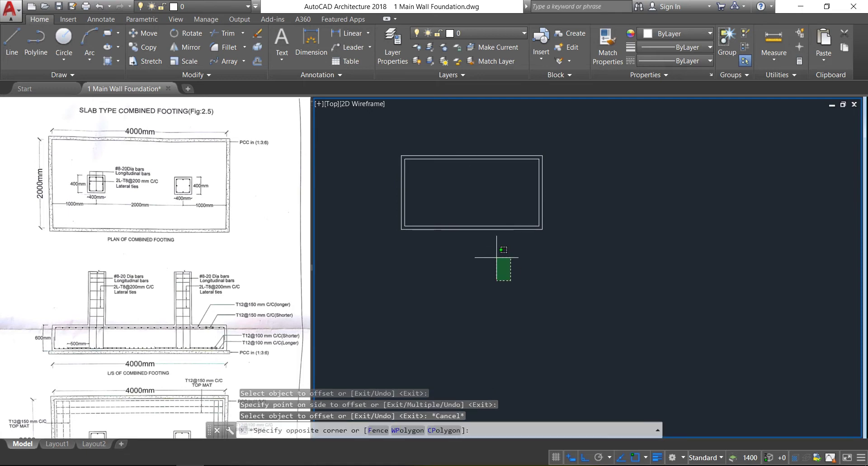
left_click(458, 196)
type("x")
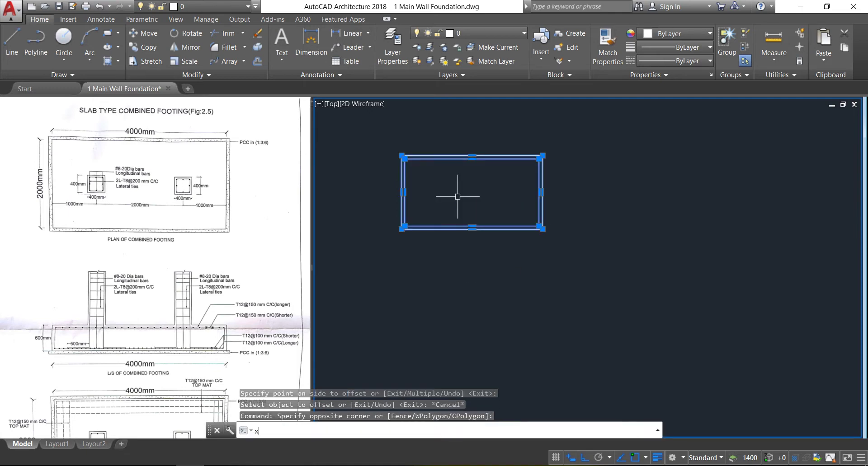
key("Return")
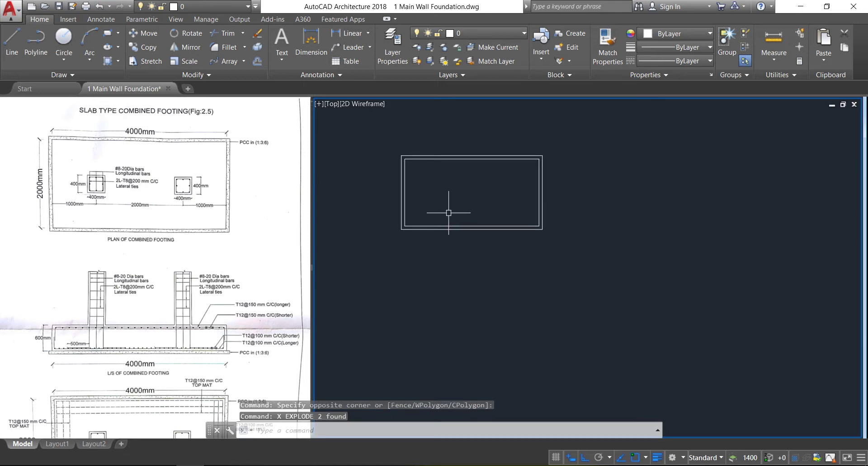
Draw a horizontal centre line between the midpoints of the inner rectangle's two short sides.
type("l")
key("Return")
scroll(394, 176, "up", 2)
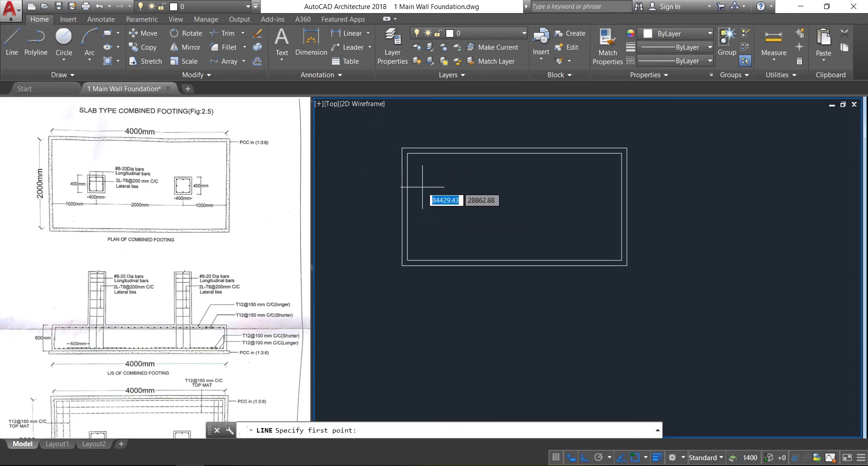
left_click(408, 206)
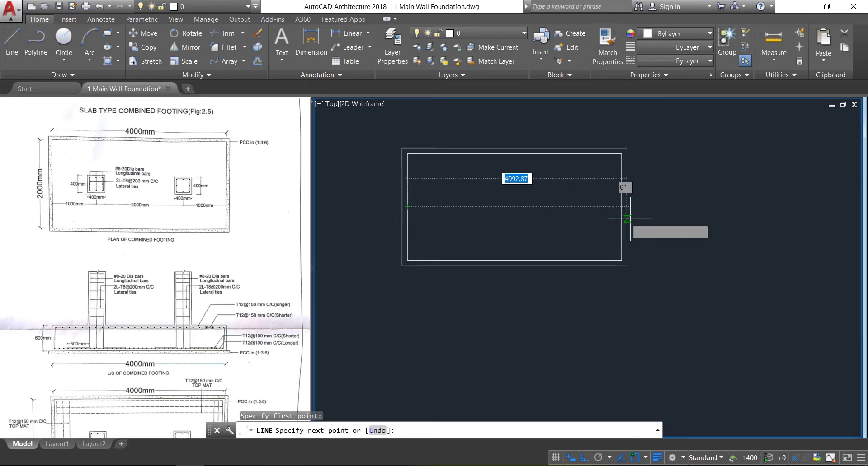
left_click(622, 206)
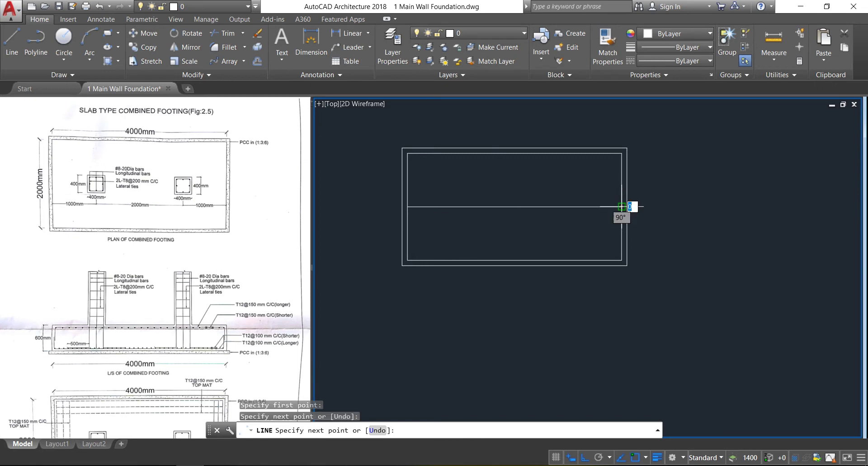
key("Escape")
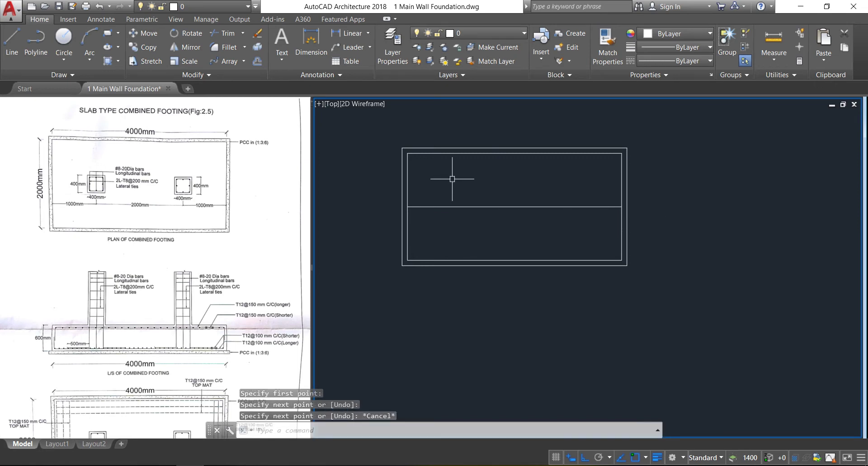
Offset both short sides of the inner rectangle 1000 mm inward to mark the column centre lines.
left_click(260, 60)
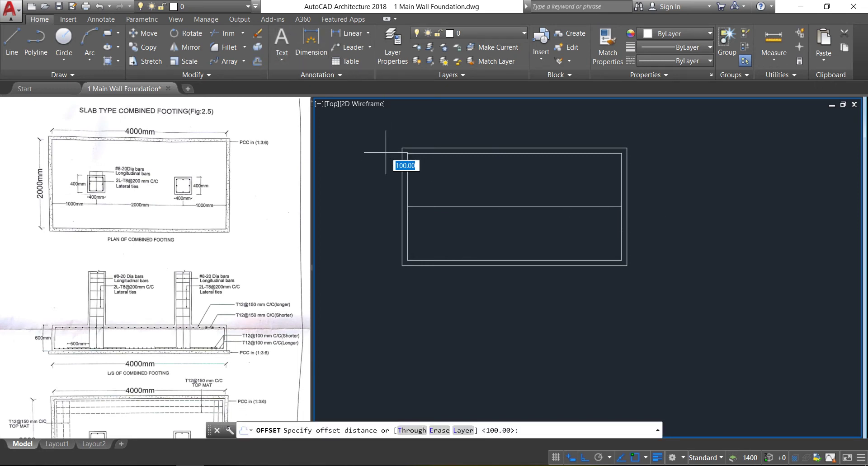
type("1000")
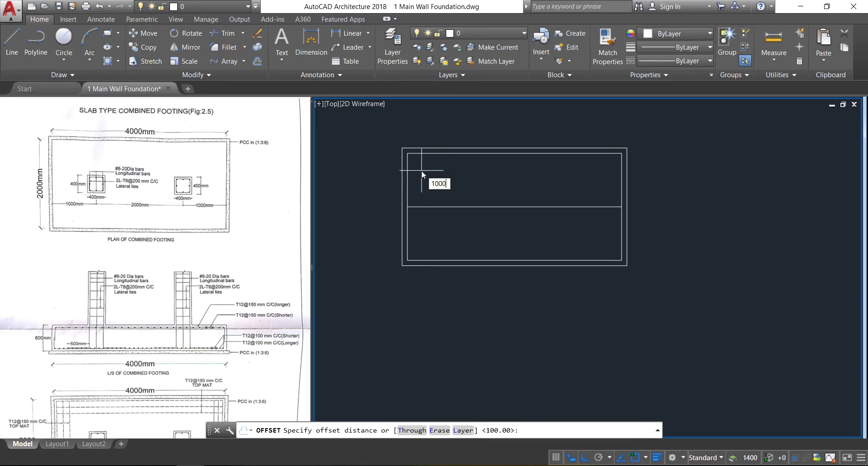
key("Return")
left_click(407, 174)
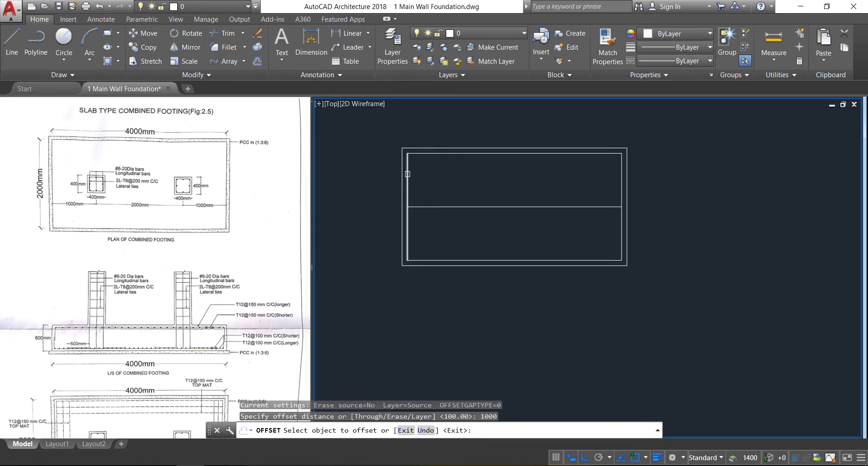
left_click(454, 181)
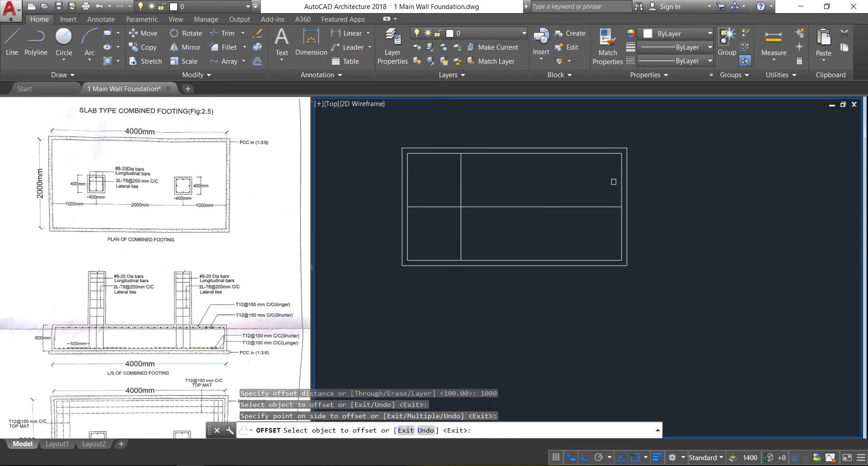
left_click(618, 183)
left_click(553, 179)
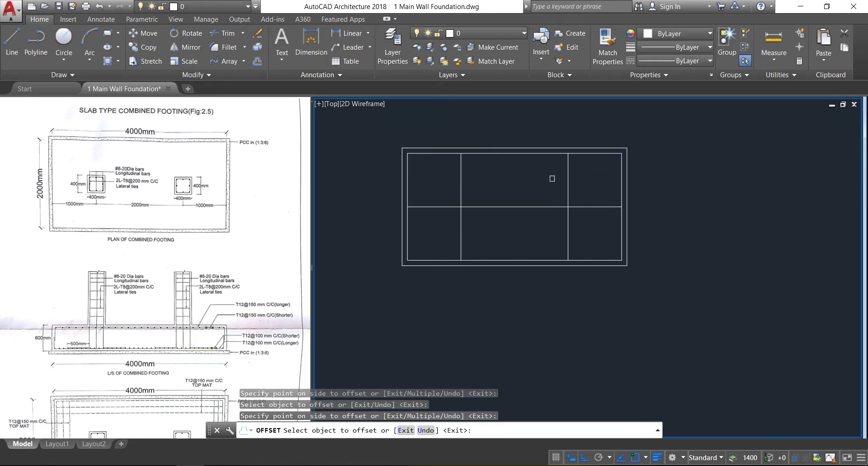
key("Escape")
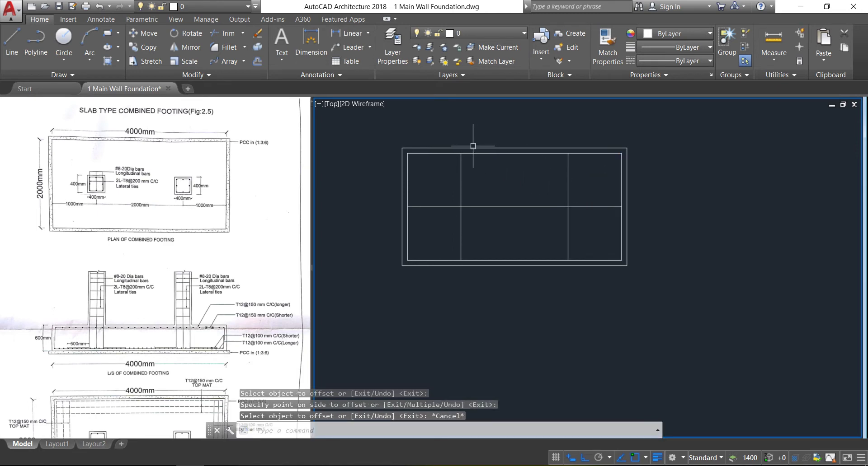
Draw a 400 by 400 mm square column outline in the empty space below the footing plan.
left_click(108, 34)
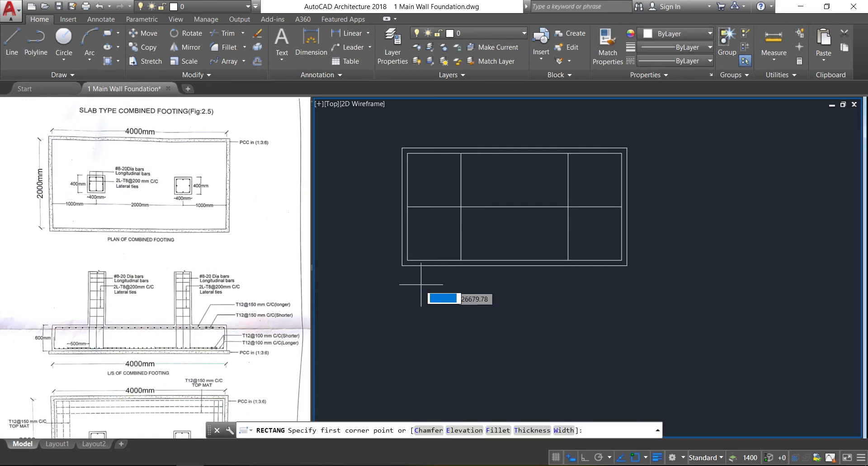
left_click(433, 299)
type("d")
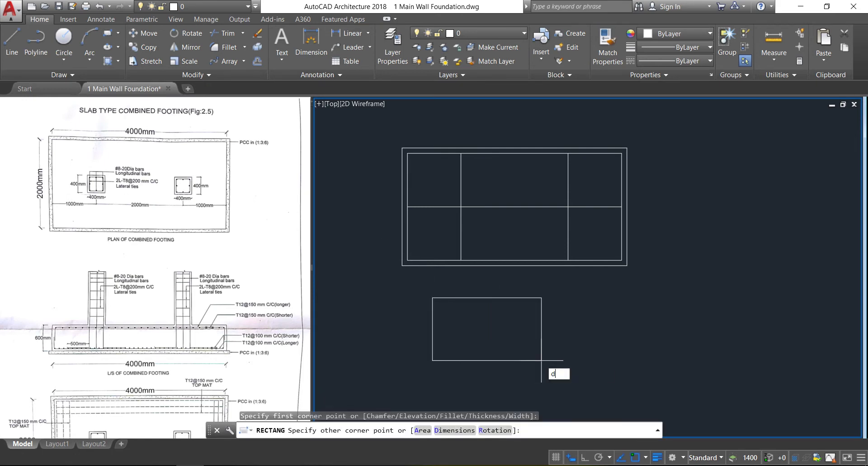
key("Return")
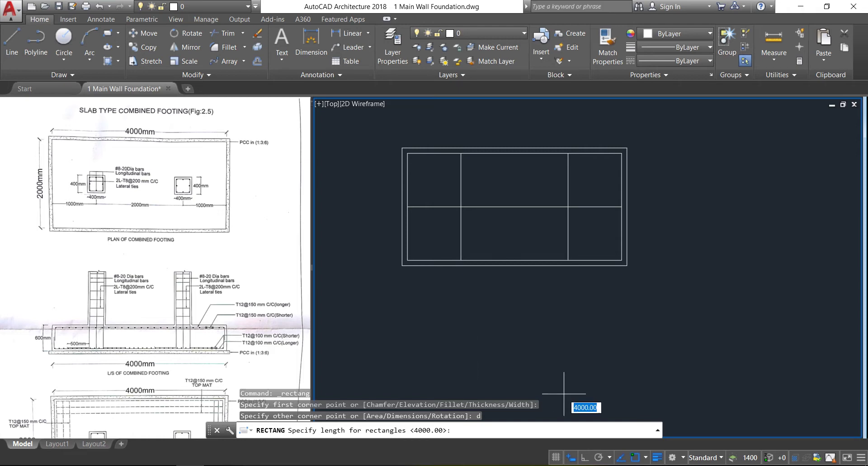
type("400")
key("Return")
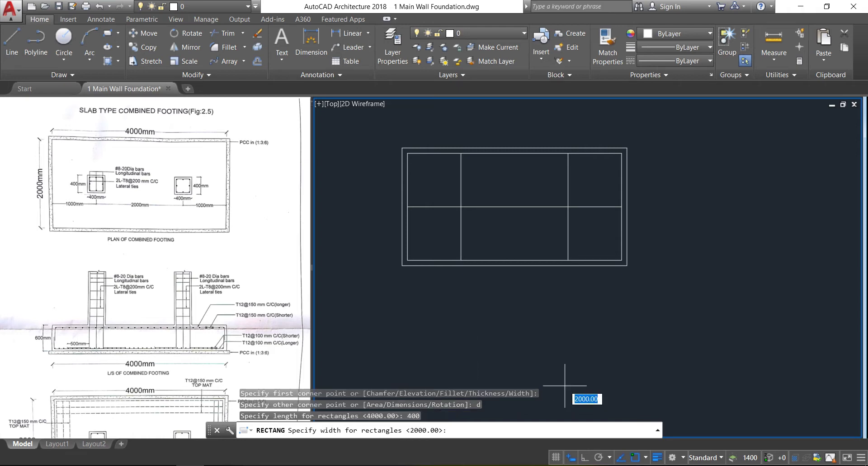
type("400")
key("Return")
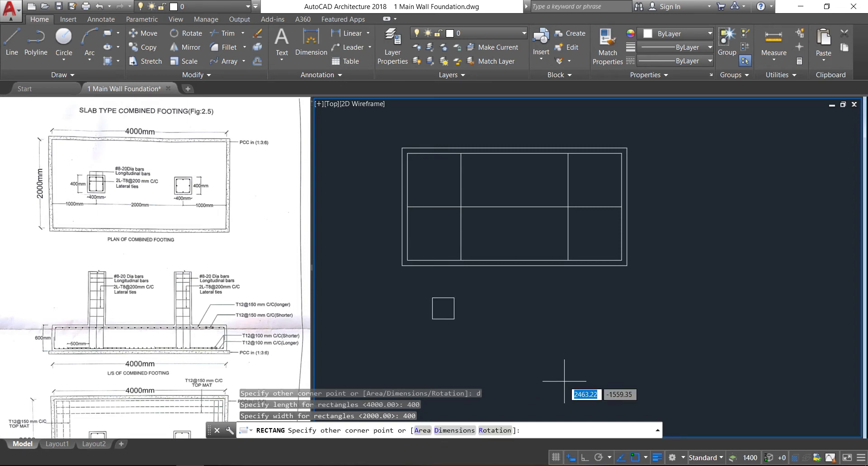
left_click(520, 357)
Offset the column square 40 mm inward to create the lateral tie outline.
scroll(446, 316, "up", 2)
scroll(446, 316, "up", 4)
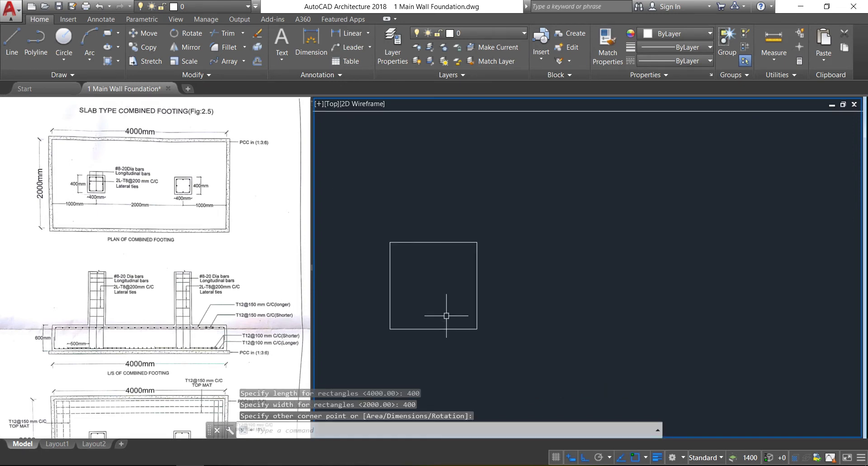
left_click(256, 62)
type("40")
key("Return")
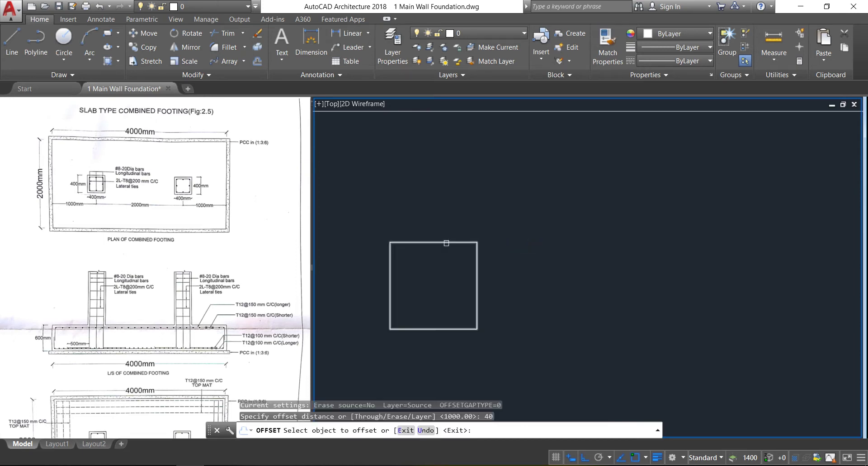
left_click(449, 243)
left_click(451, 268)
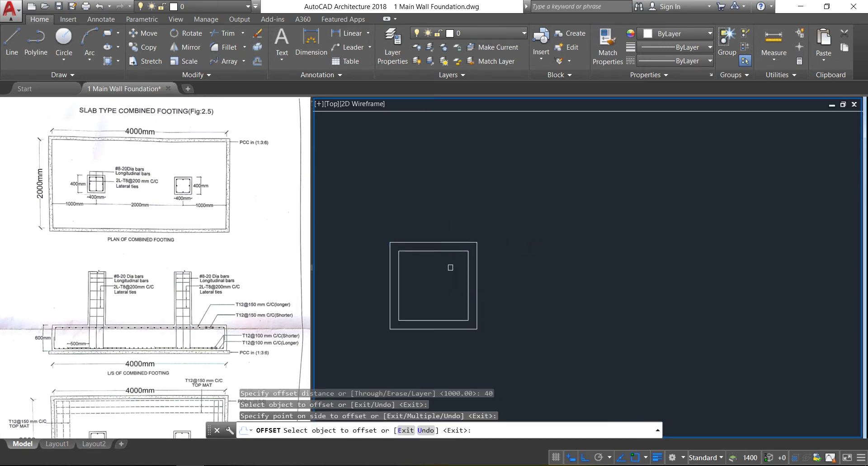
key("Escape")
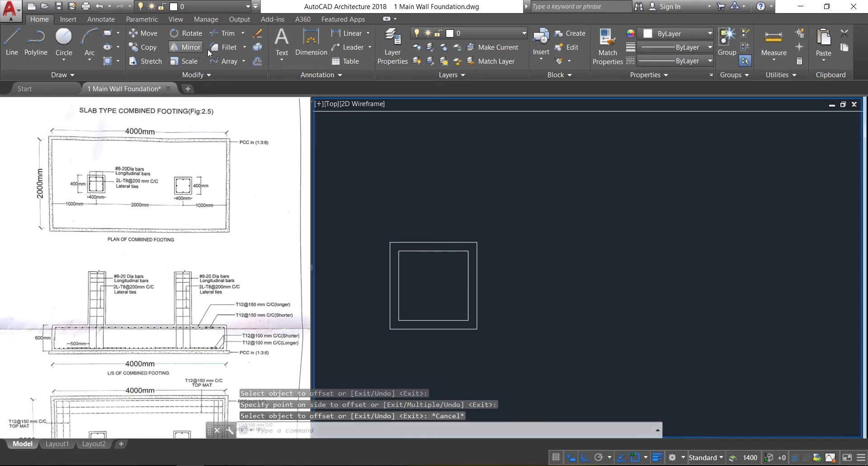
Fillet all corners of the inner square as a polyline with a 20 mm radius.
left_click(226, 48)
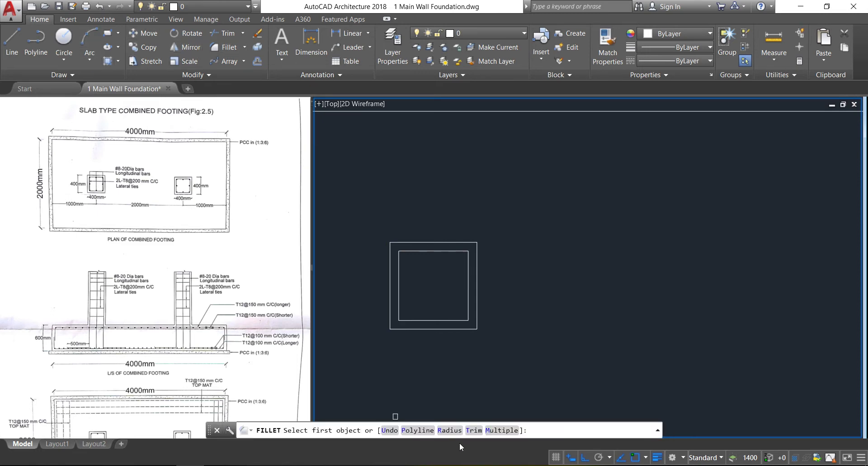
left_click(451, 430)
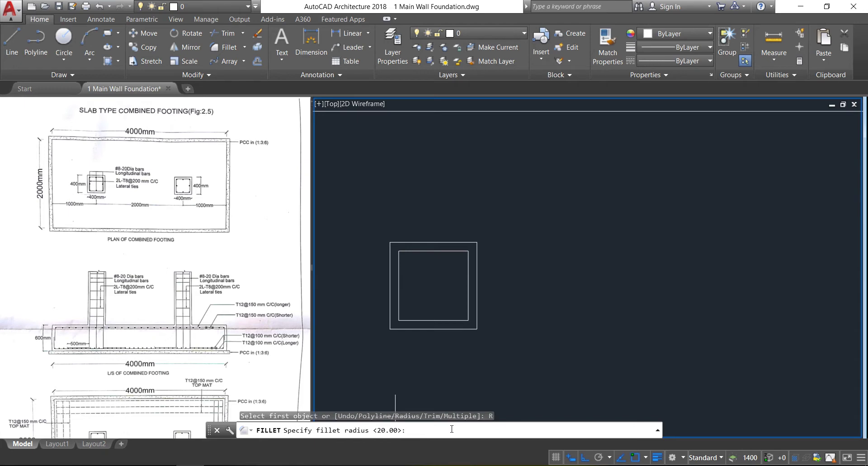
type("20")
key("Return")
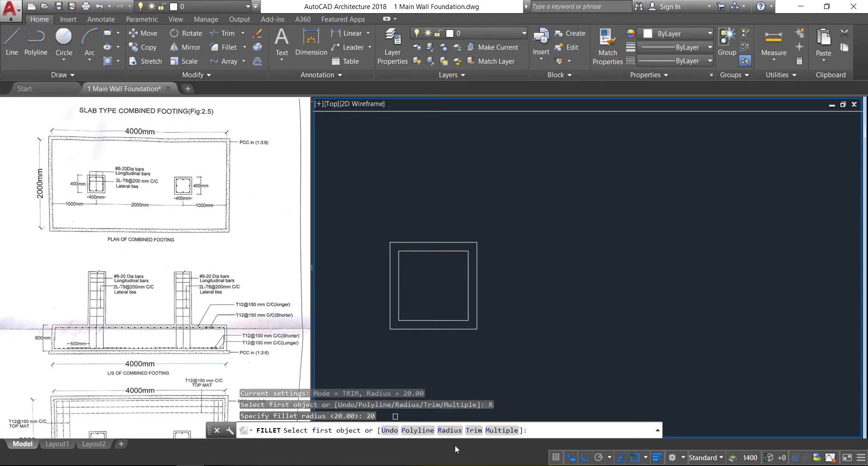
left_click(417, 430)
scroll(408, 328, "up", 2)
scroll(407, 328, "up", 2)
left_click(413, 308)
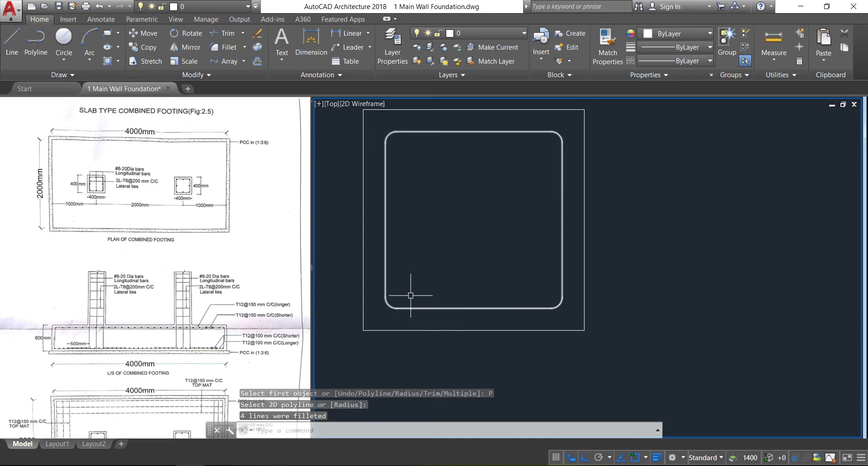
Draw a longitudinal bar circle of 20 mm radius centred on the tie's upper-left rounded corner.
left_click(70, 36)
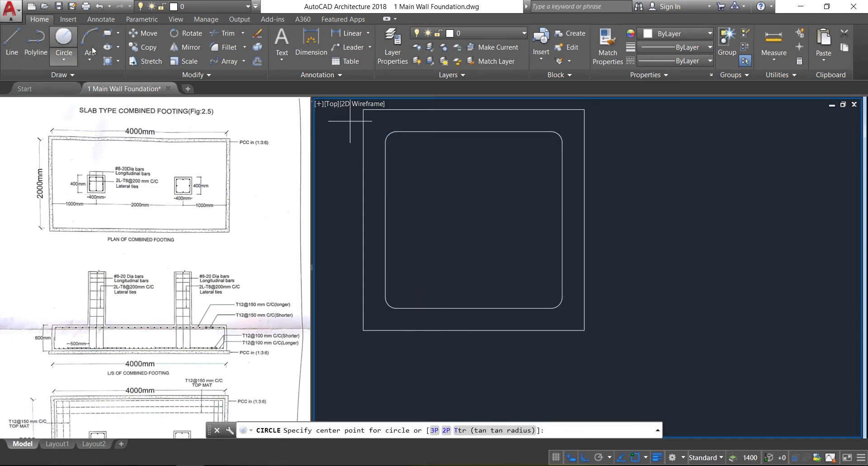
scroll(397, 135, "up", 4)
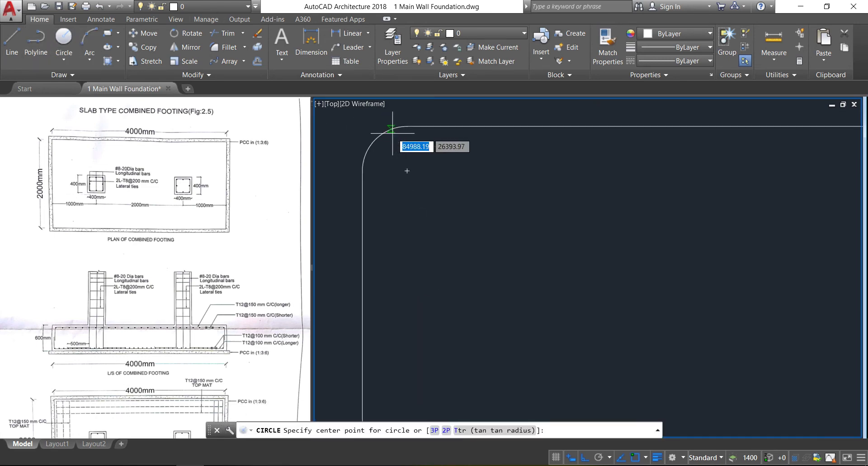
left_click(406, 171)
type("20")
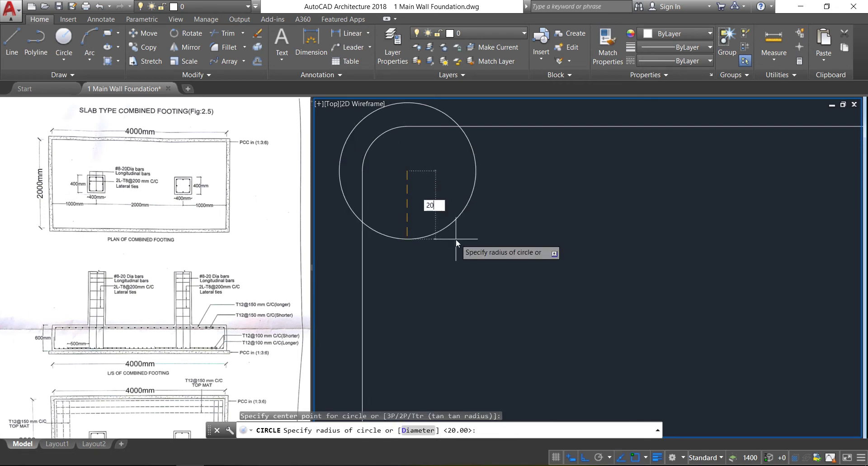
key("Return")
Create a rectangular array of the corner bar circle with 3 columns and 3 rows.
left_click(456, 239)
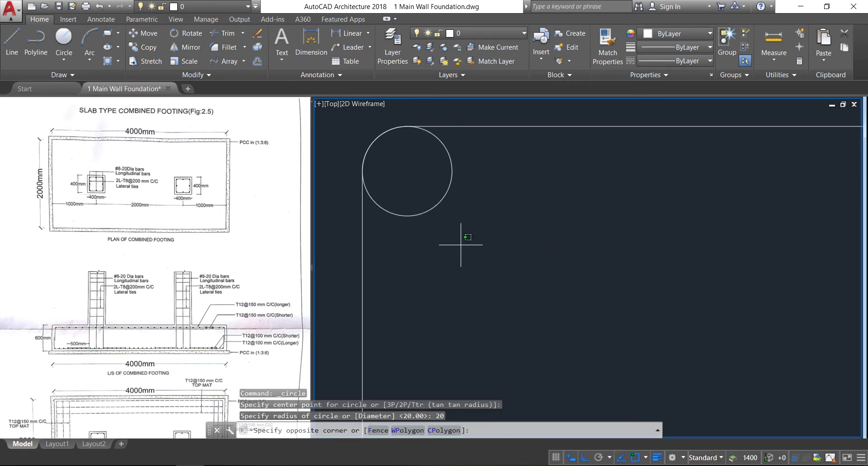
left_click(392, 180)
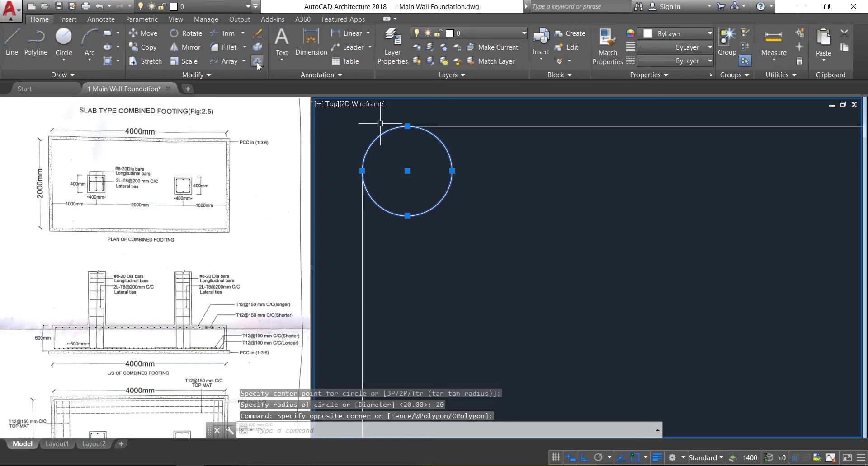
left_click(243, 61)
left_click(253, 81)
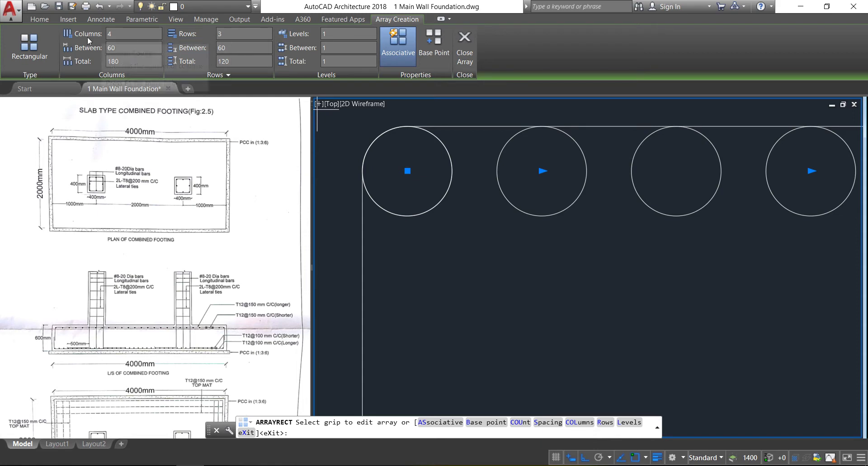
left_click(99, 35)
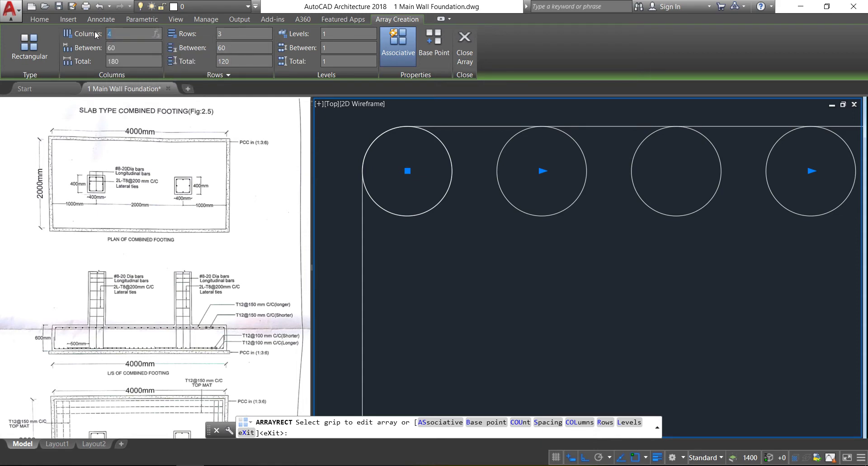
type("3")
key("Return")
Set the bar array's spacing to 140 mm between columns and -140 mm between rows so it fills the tie outline.
scroll(548, 252, "down", 3)
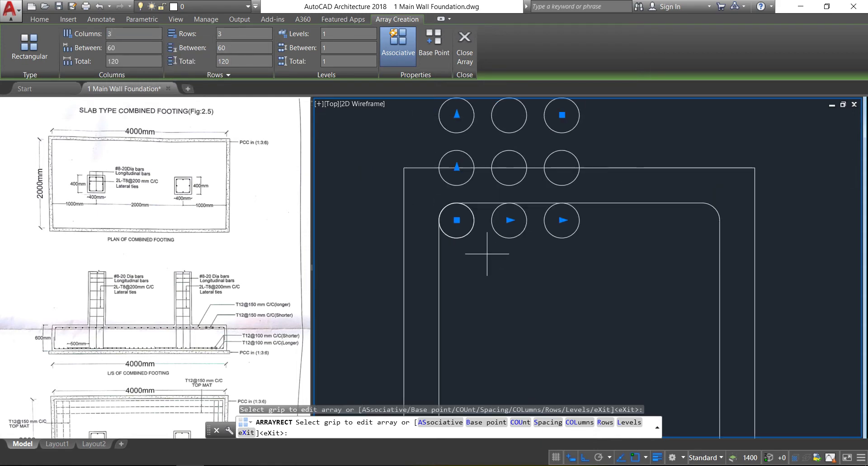
scroll(509, 223, "up", 3)
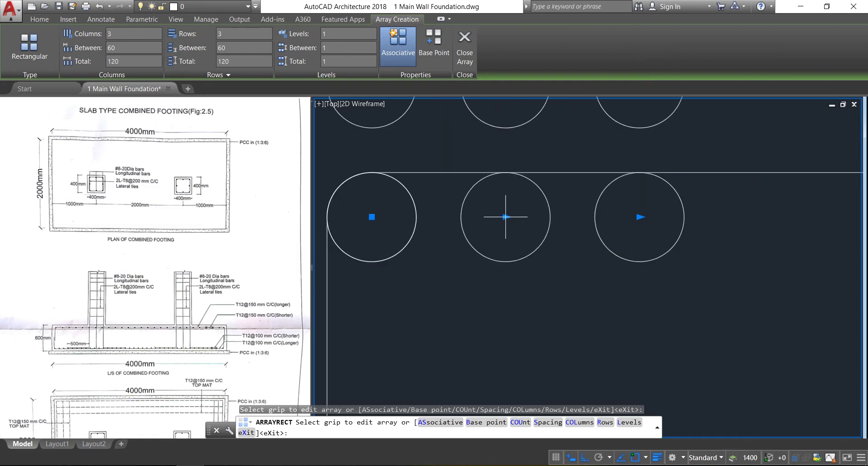
scroll(502, 224, "down", 2)
left_click(502, 220)
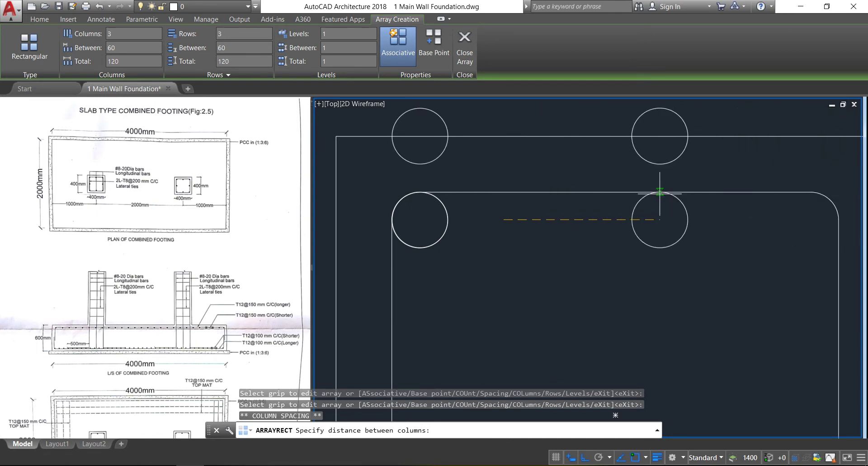
left_click(613, 193)
scroll(485, 180, "down", 2)
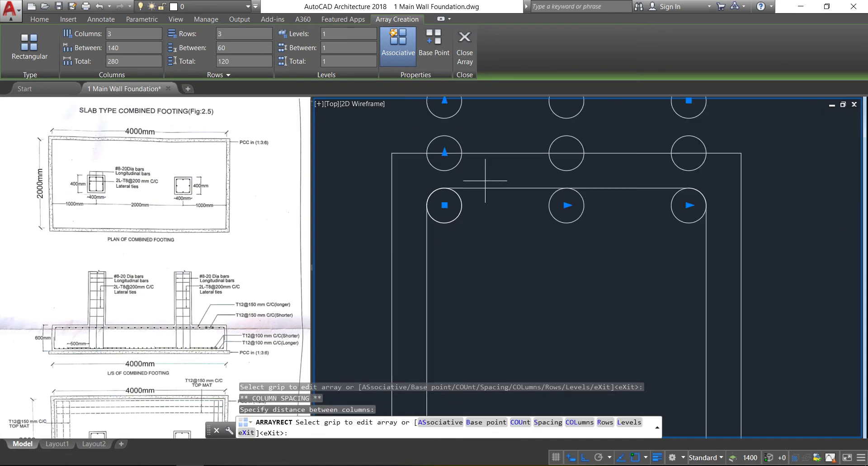
left_click(446, 151)
scroll(446, 201, "down", 4)
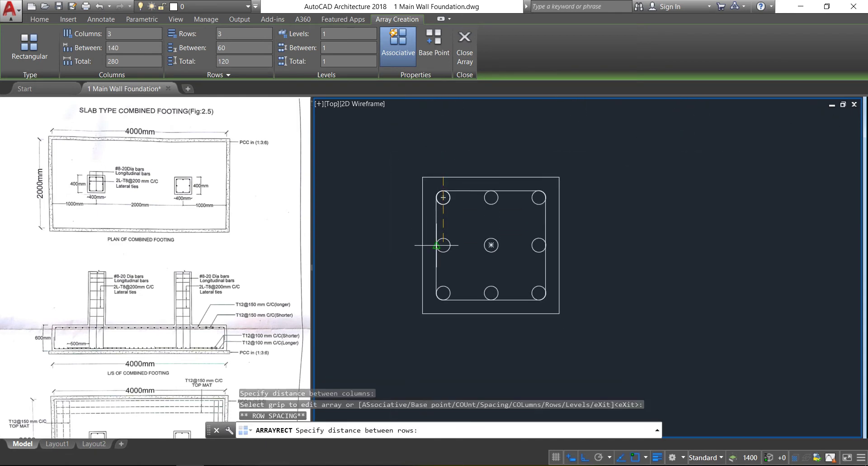
left_click(443, 246)
key("Escape")
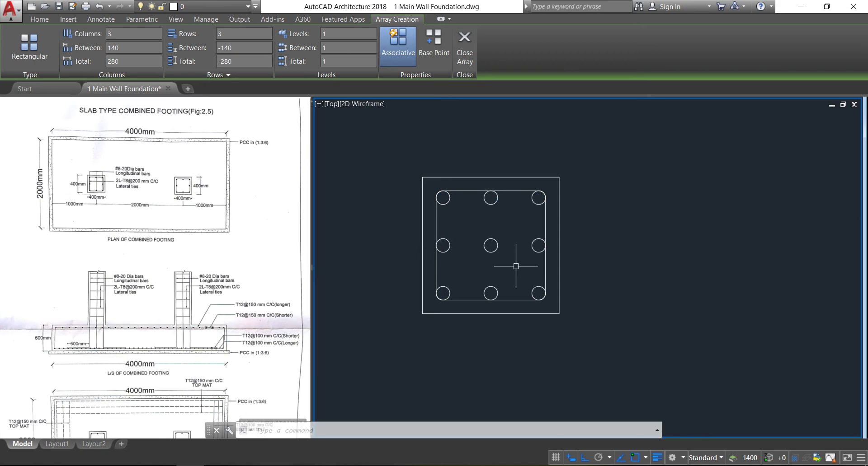
Explode the bar array and erase the circle in the middle of the column section.
left_click(506, 263)
left_click(463, 223)
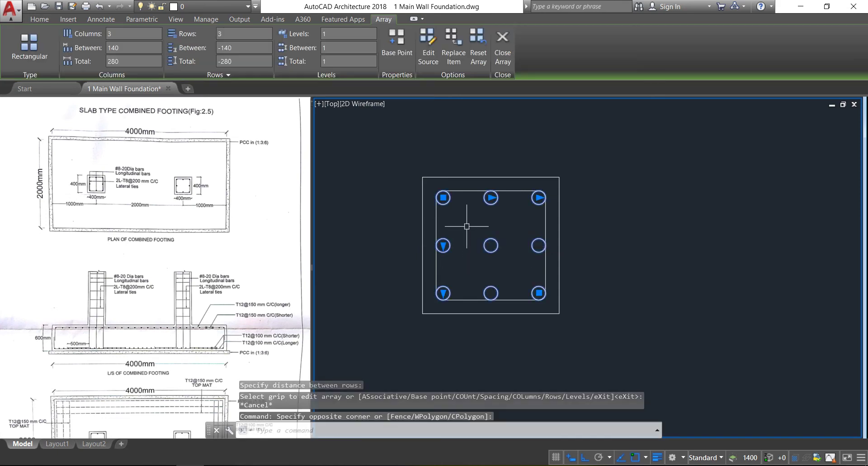
type("x")
key("Return")
left_click(505, 259)
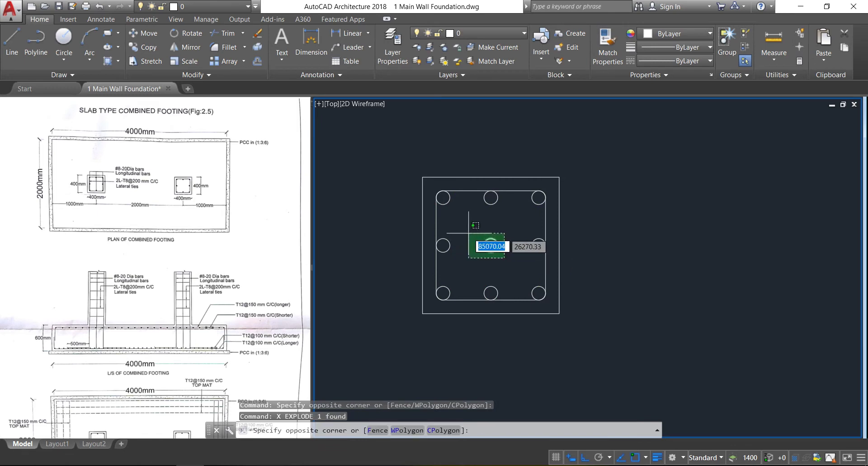
left_click(469, 234)
key("Delete")
Draw a line from the bottom to the top of the upper-left bar circle, continuing 50 mm to the right for the tie hook.
scroll(441, 194, "up", 8)
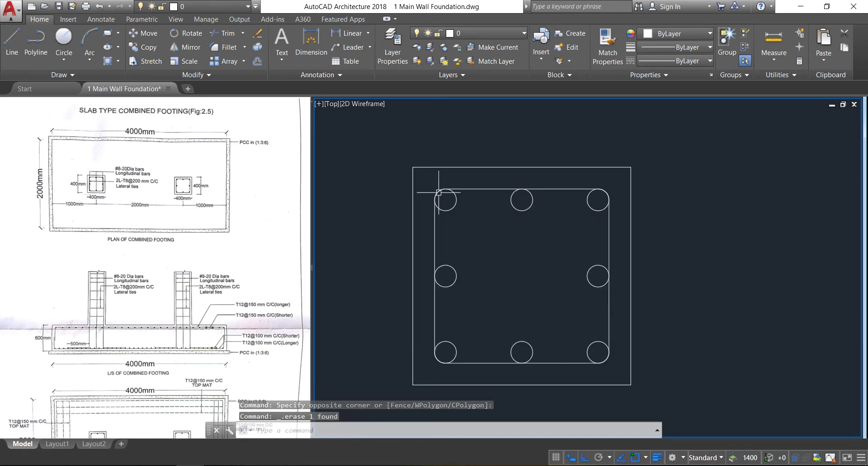
left_click(14, 37)
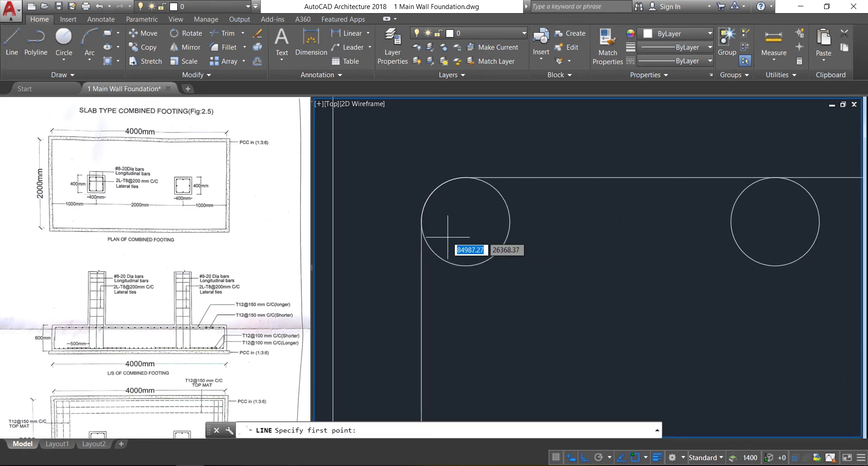
left_click(464, 266)
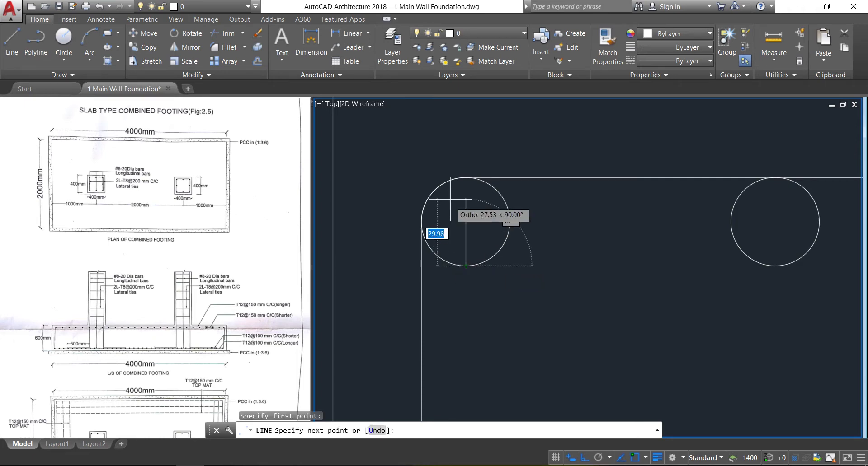
left_click(460, 178)
type("50")
key("Return")
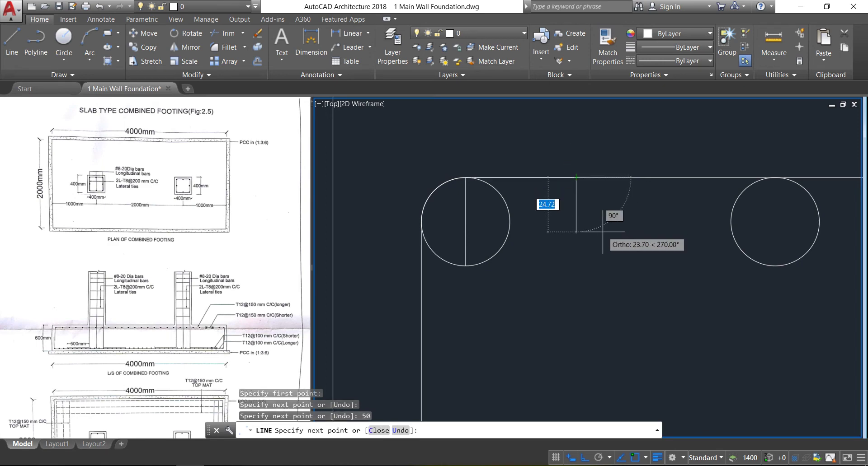
key("Return")
key("Return")
left_click(466, 265)
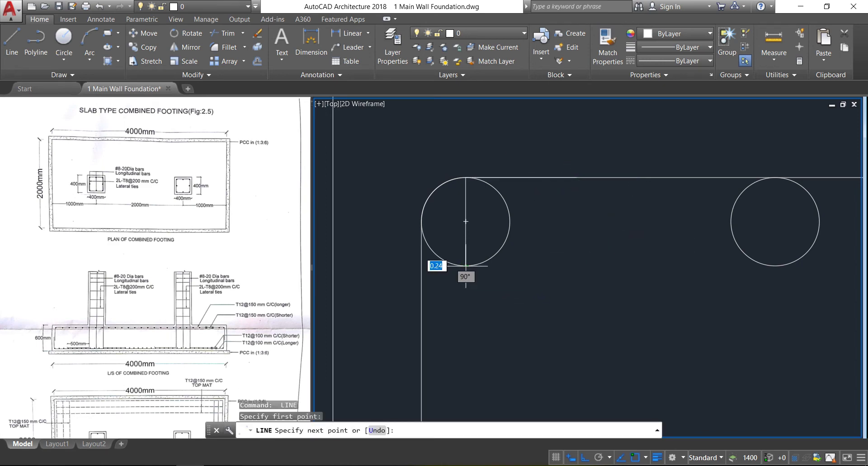
type("0")
key("Return")
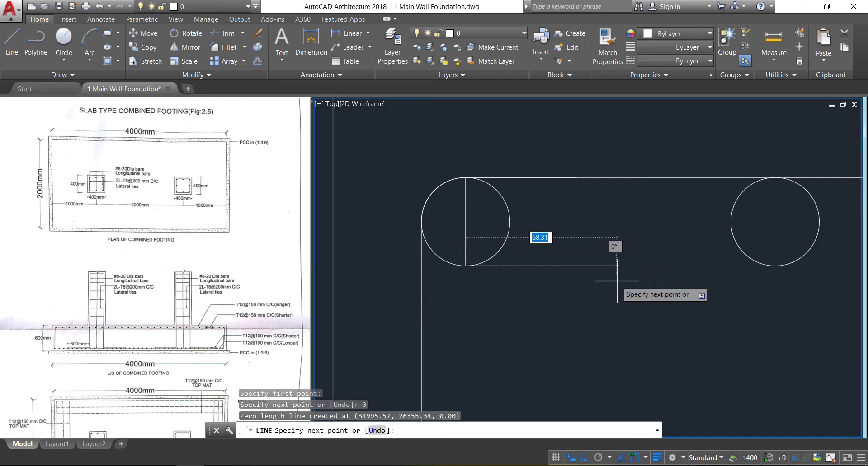
key("Return")
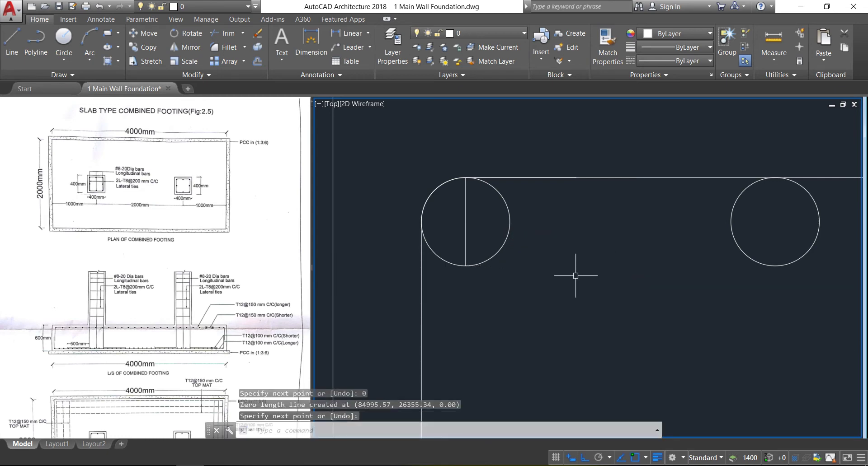
Draw a 50 mm horizontal line to the right from the bottom of the upper-left bar circle.
key("Return")
left_click(466, 266)
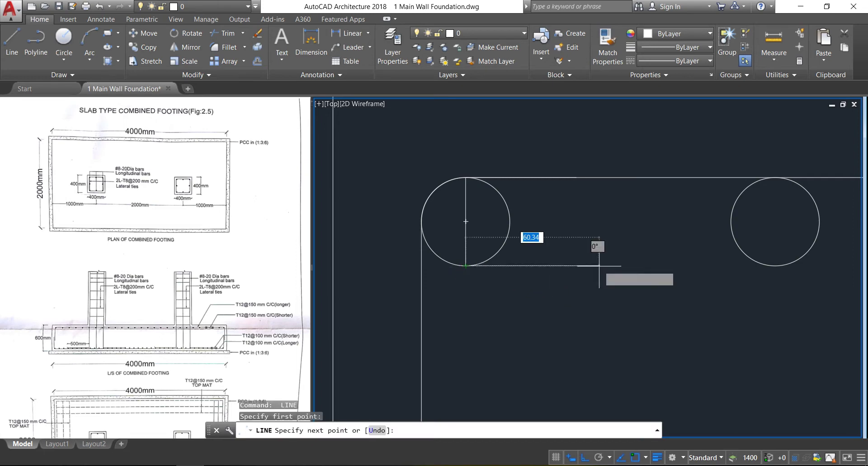
type("50")
key("Return")
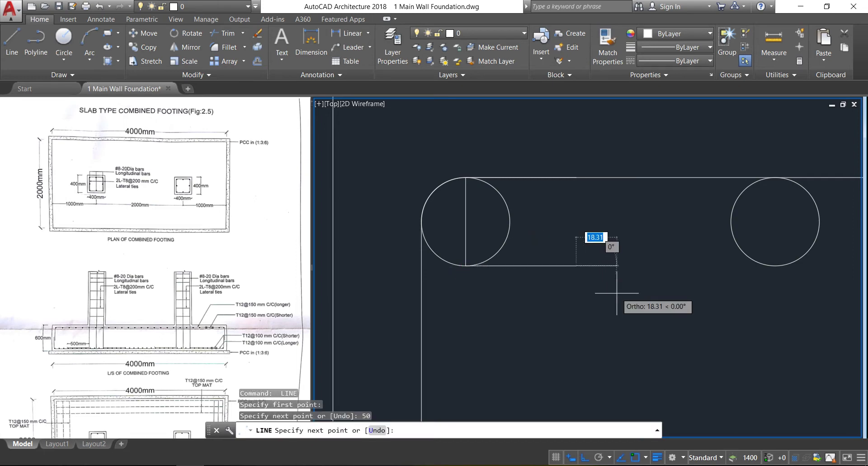
key("Escape")
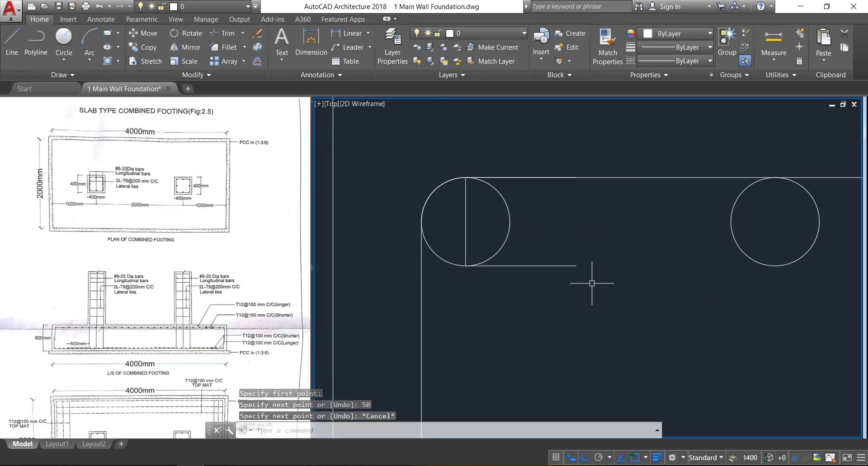
Rotate the three hook lines by -45 degrees about the centre of the upper-left bar circle.
left_click(451, 155)
left_click(621, 322)
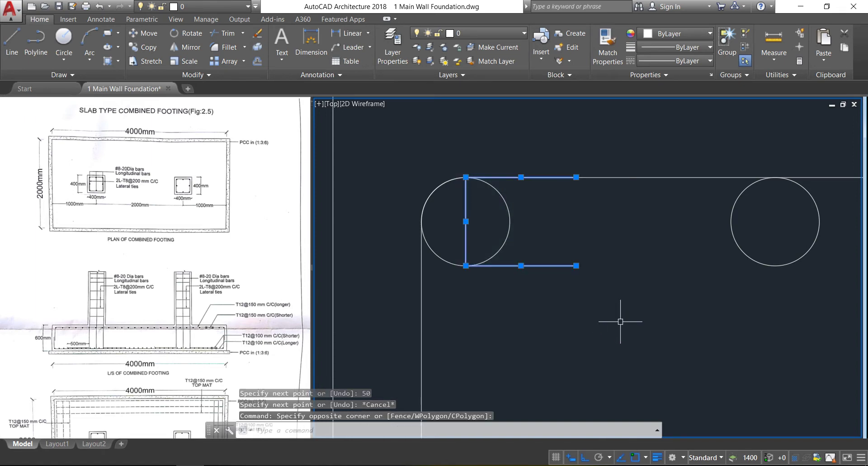
left_click(186, 33)
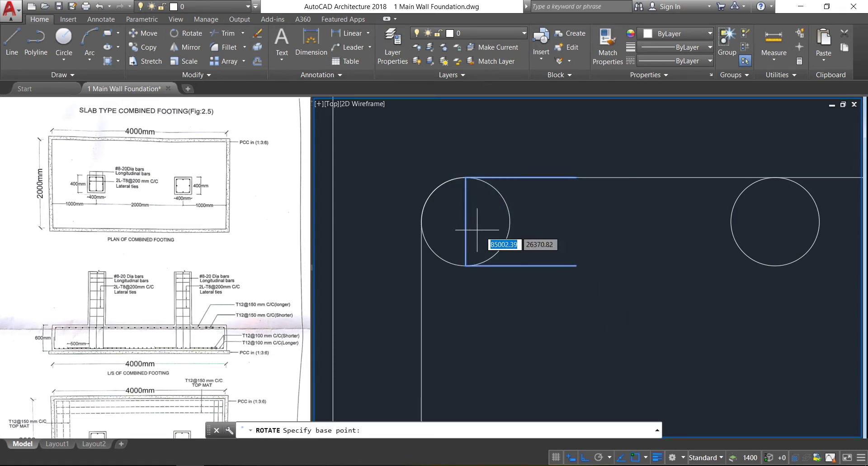
left_click(466, 221)
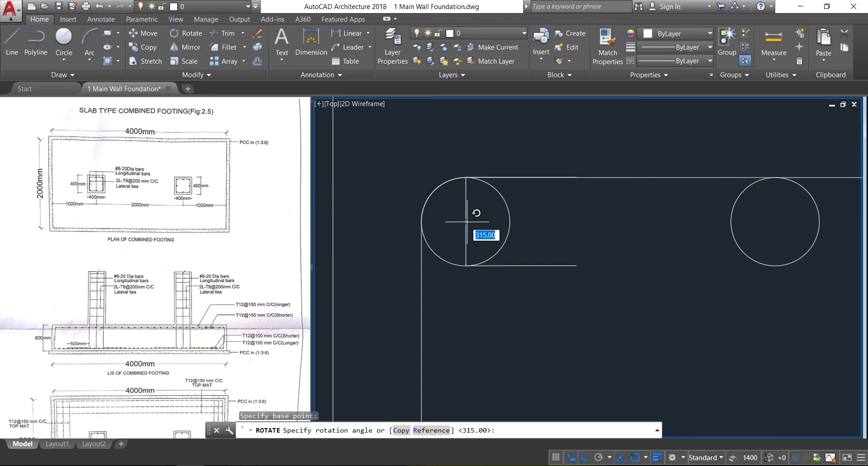
type("-4")
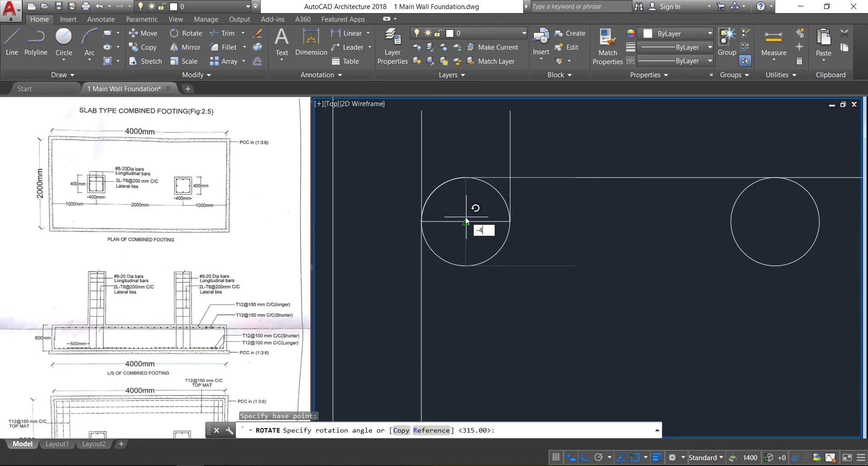
type("5")
key("Return")
Erase the line crossing the upper-left bar circle, keeping only the two hook legs.
left_click(493, 244)
left_click(453, 214)
key("Delete")
Move the complete column section from its centre to the intersection of the horizontal centreline and the left column's vertical guide line.
scroll(447, 210, "down", 8)
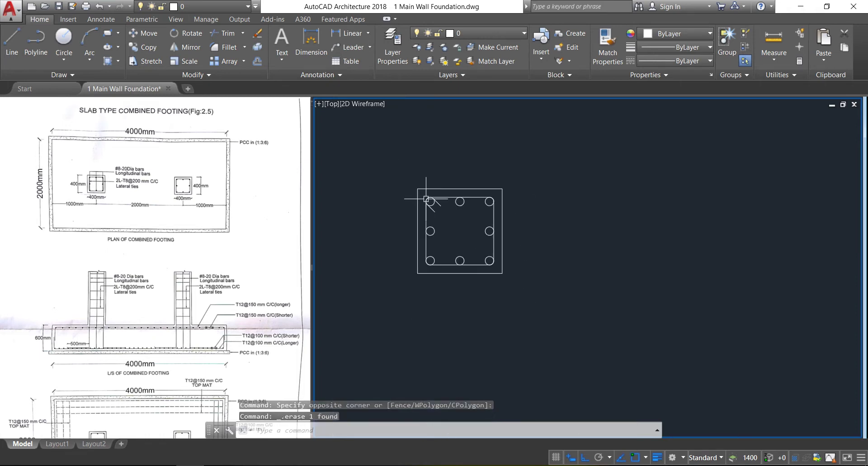
left_click(396, 170)
left_click(590, 302)
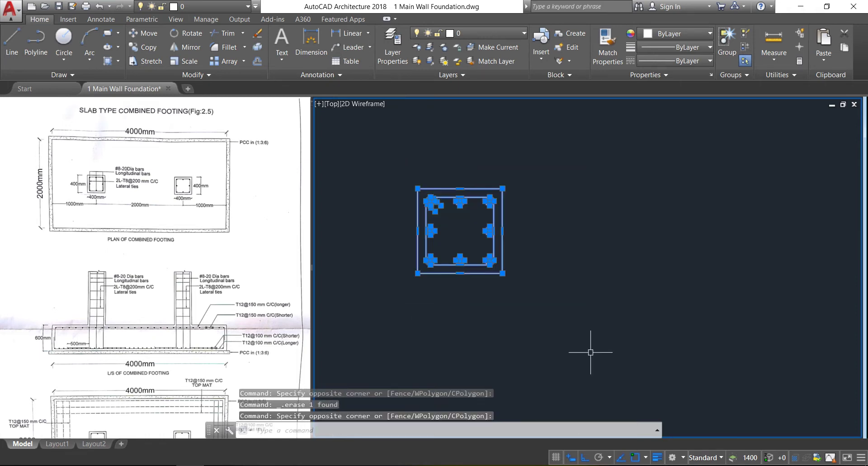
left_click(588, 457)
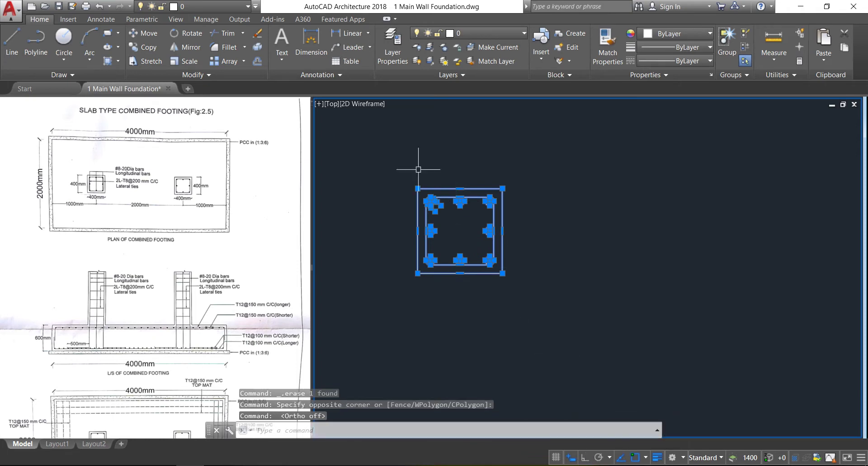
left_click(147, 37)
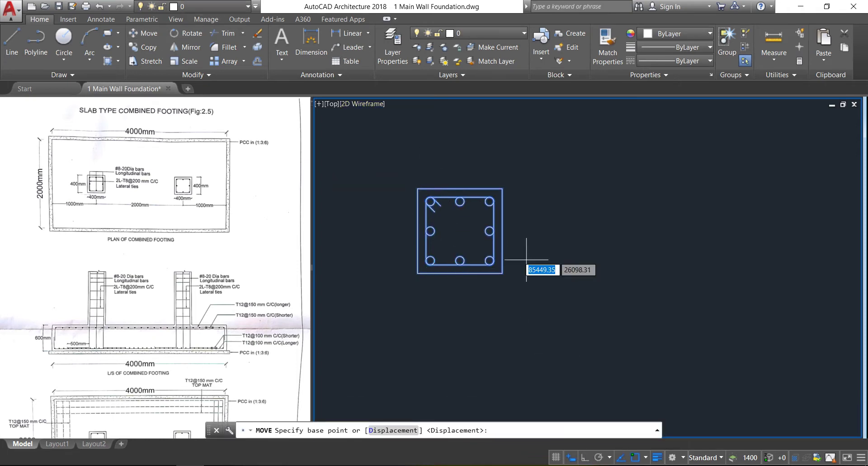
left_click(460, 231)
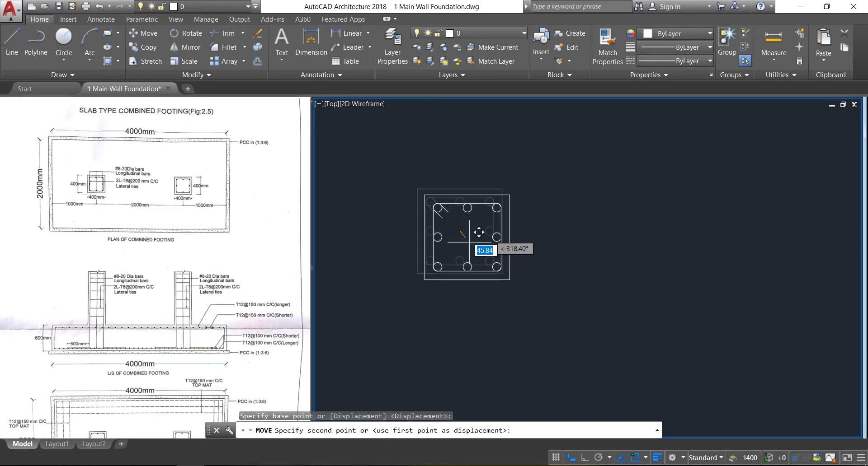
scroll(472, 215, "up", 2)
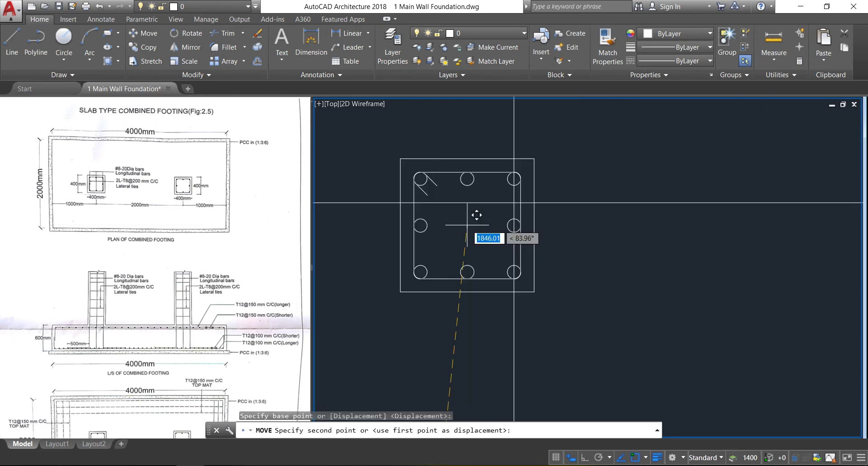
left_click(517, 202)
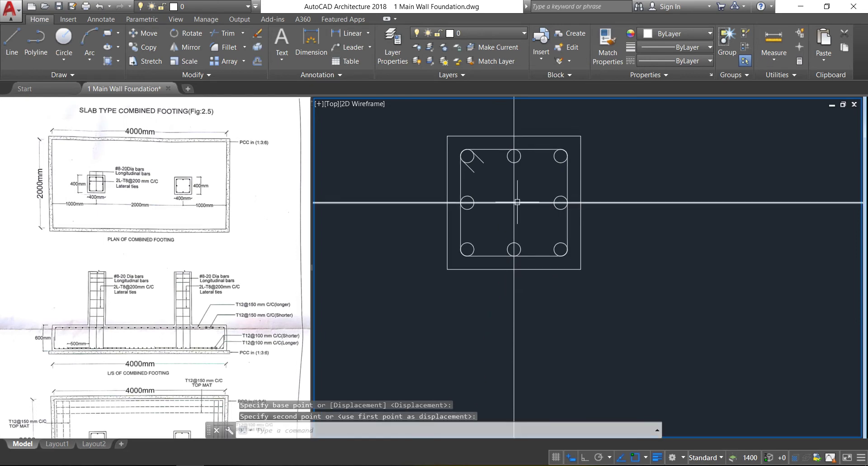
Copy the column section from its centre to the intersection of the horizontal centreline and the right vertical guide line.
left_click(426, 120)
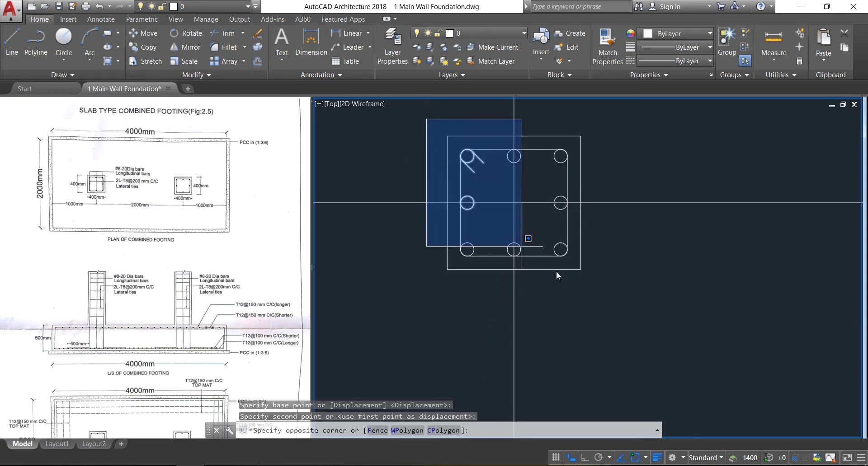
left_click(623, 299)
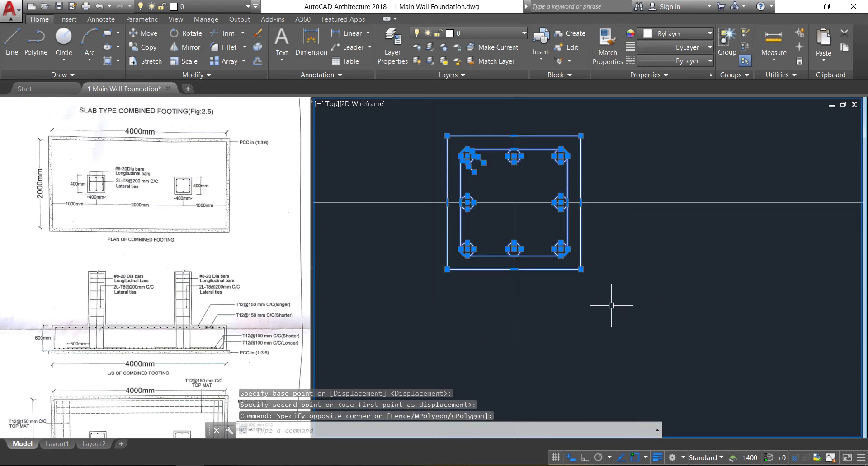
left_click(145, 47)
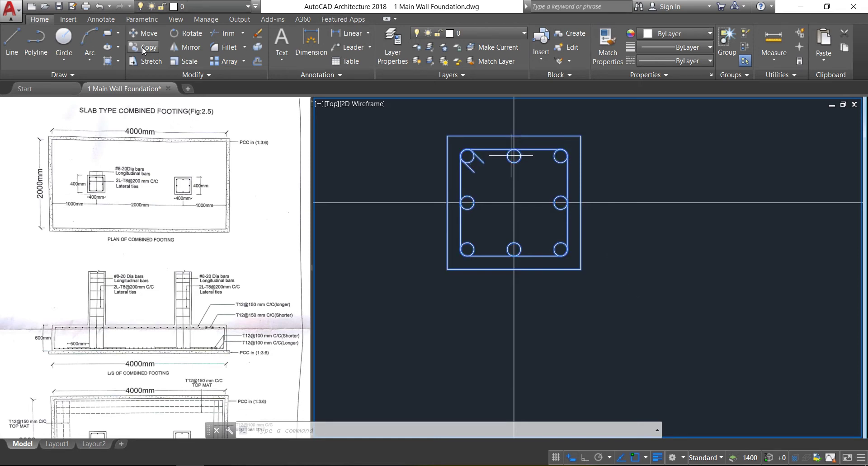
left_click(514, 203)
scroll(513, 203, "down", 5)
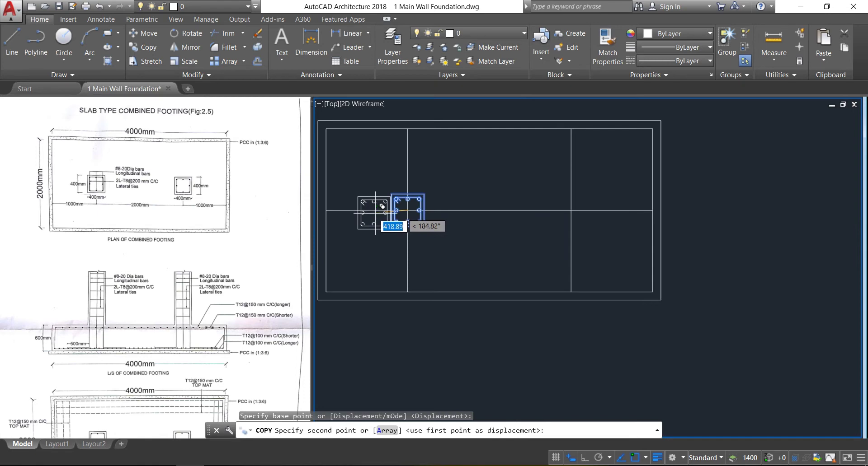
key("F8")
scroll(569, 208, "up", 7)
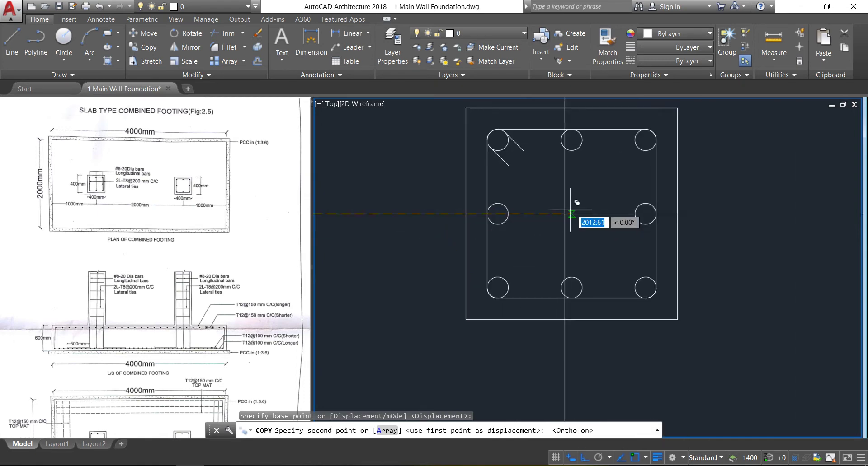
left_click(565, 212)
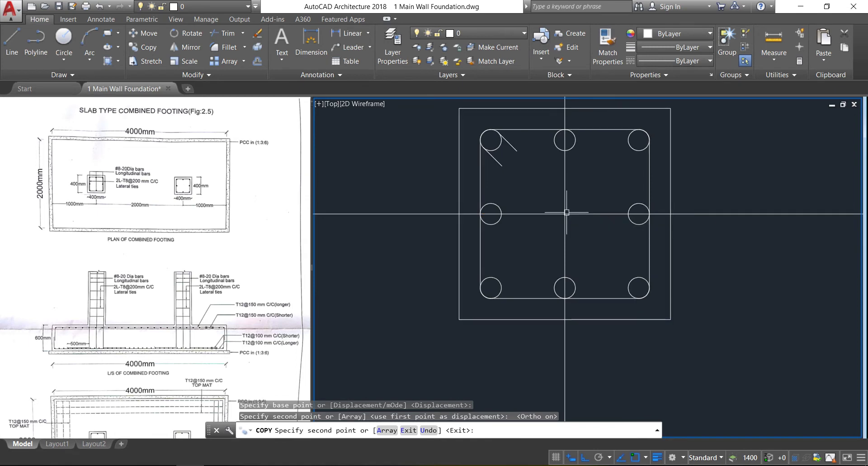
key("Escape")
Erase the two vertical guide lines and the horizontal centreline from the footing plan.
scroll(599, 240, "down", 7)
left_click(613, 188)
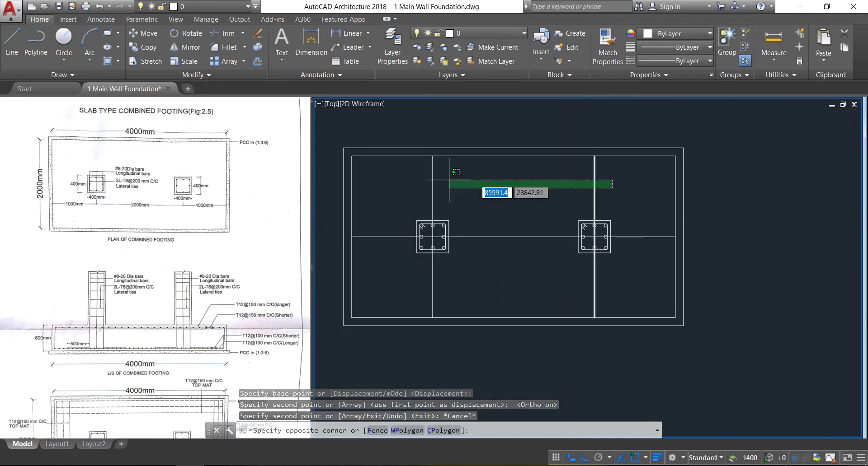
left_click(398, 172)
key("Delete")
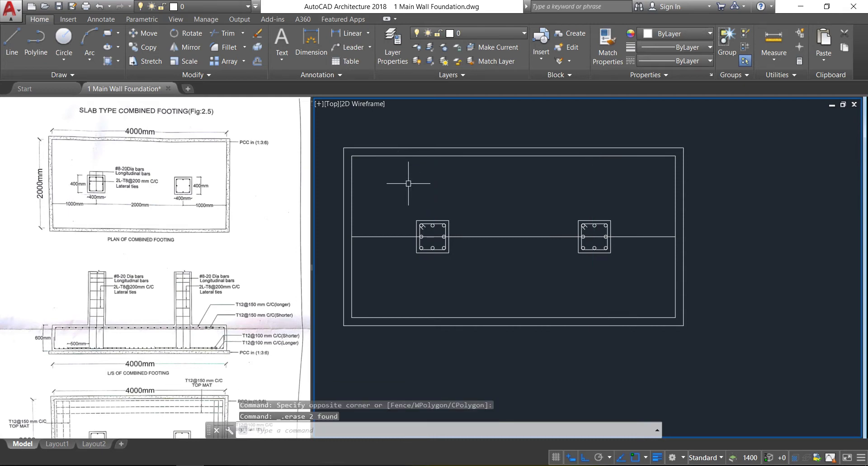
left_click(511, 236)
key("Delete")
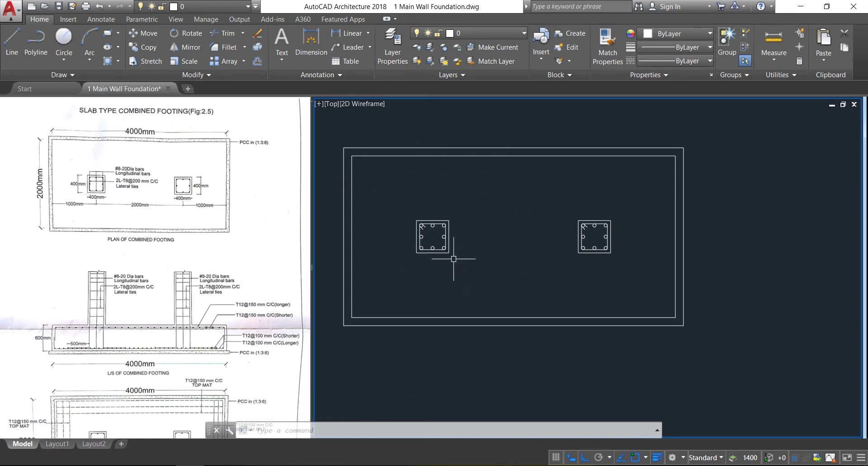
Draw a vertical guide line straight down from the midpoint of the footing plan's outer bottom edge.
scroll(453, 244, "down", 2)
middle_click_drag(440, 301, 472, 217)
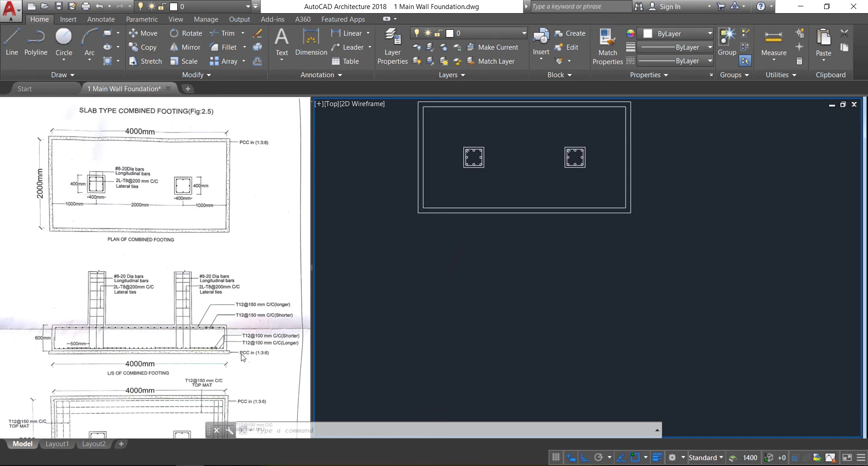
left_click(12, 47)
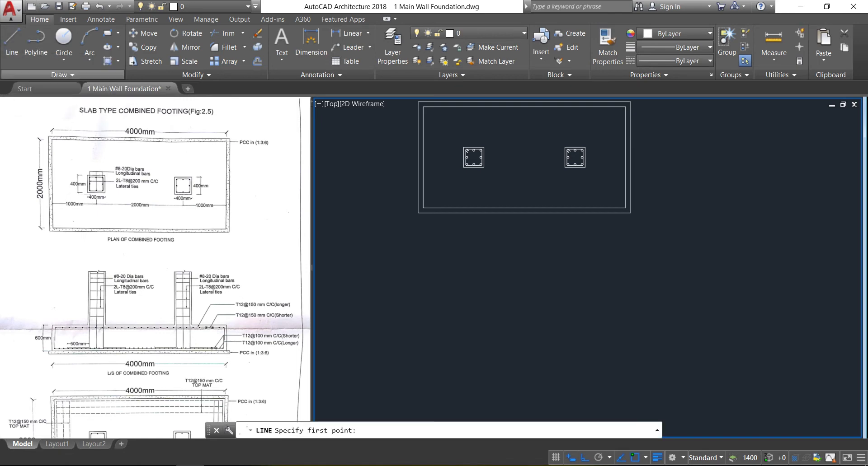
left_click(524, 212)
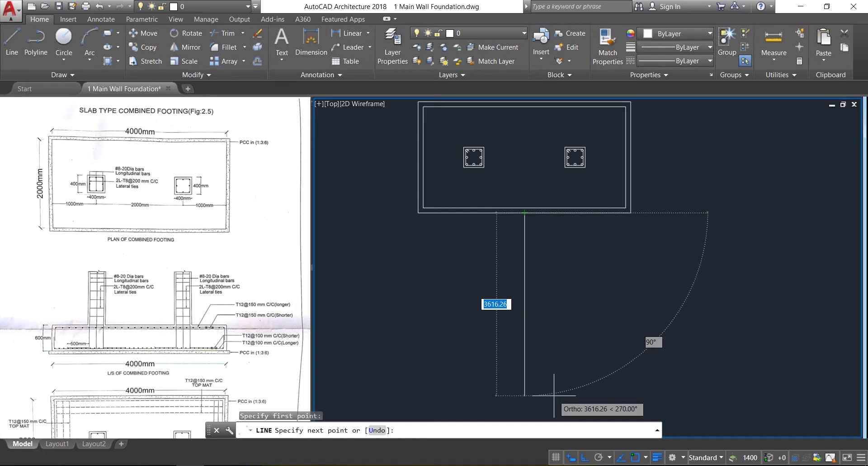
scroll(520, 273, "down", 4)
left_click(528, 348)
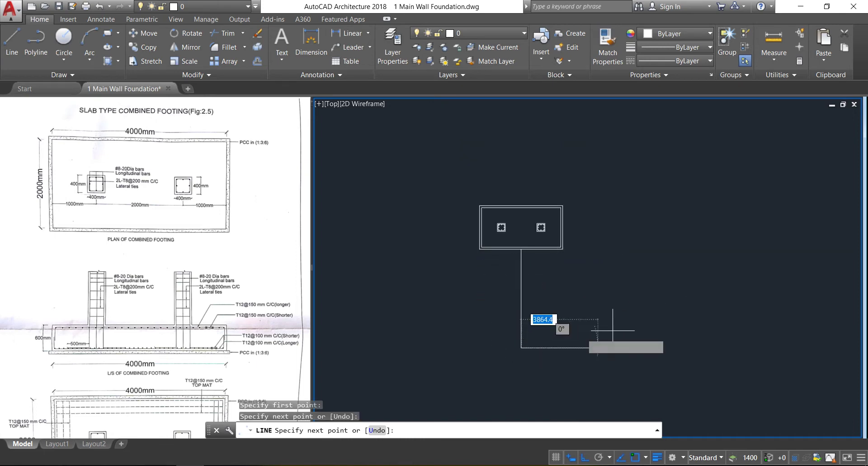
key("Escape")
Draw a 4200 by 100 mm rectangle below the footing plan for the PCC bed.
scroll(509, 250, "up", 3)
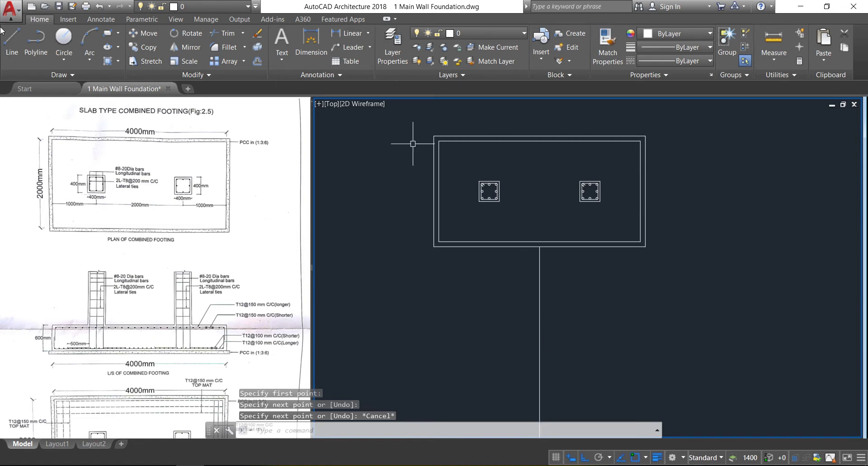
left_click(107, 33)
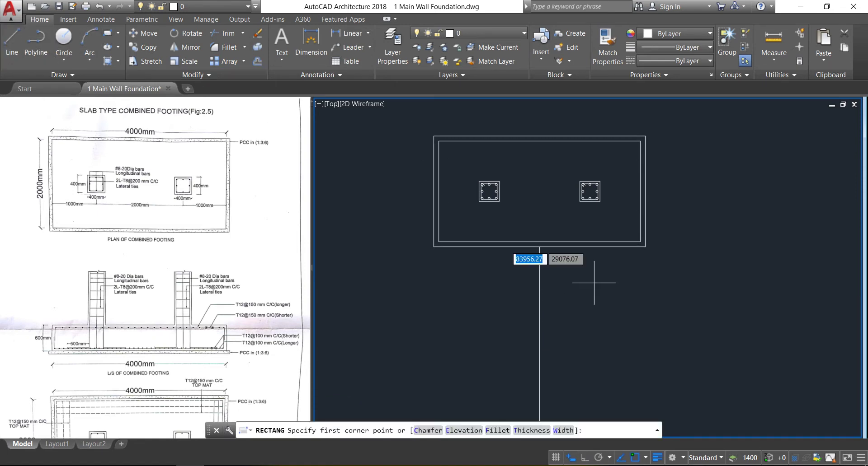
left_click(569, 295)
type("d")
key("Return")
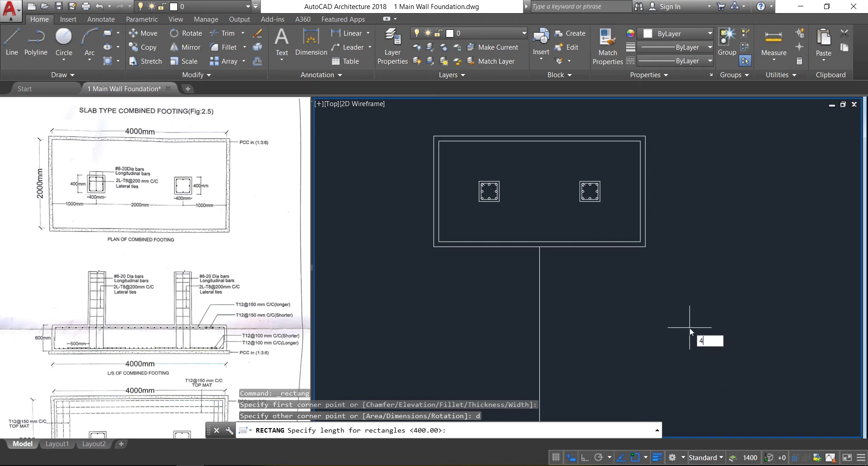
key("Return")
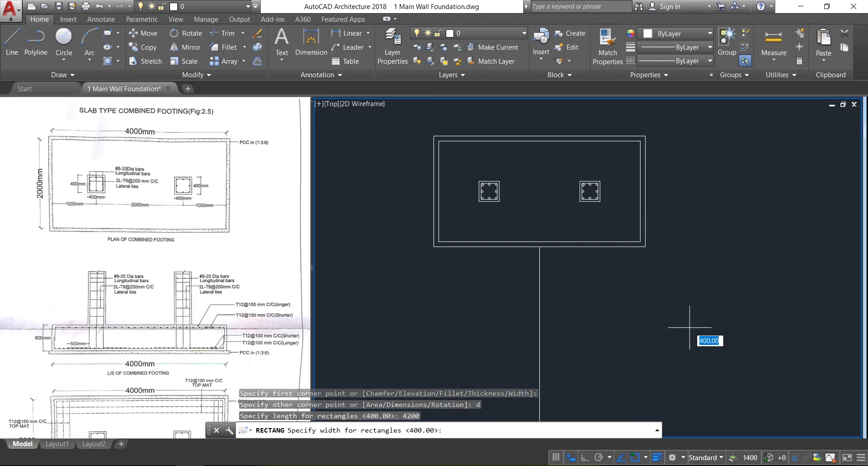
type("100")
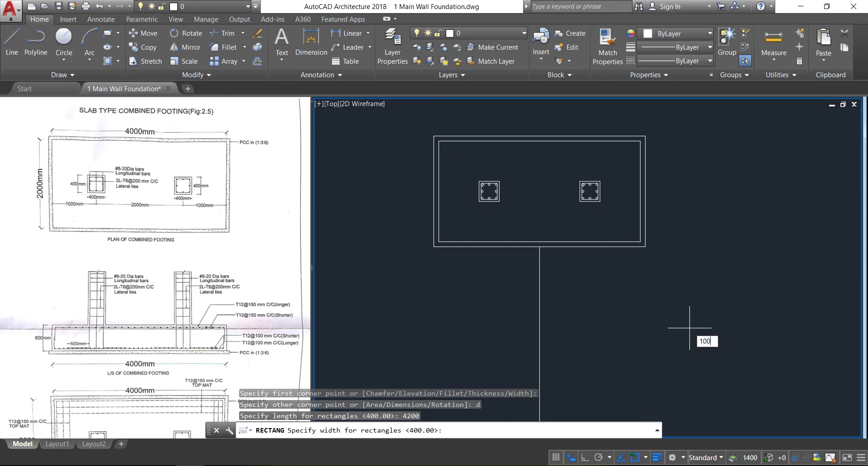
key("Return")
left_click(749, 338)
Move the PCC rectangle from its bottom-edge midpoint to the lower end of the vertical guide line.
left_click(750, 337)
left_click(716, 279)
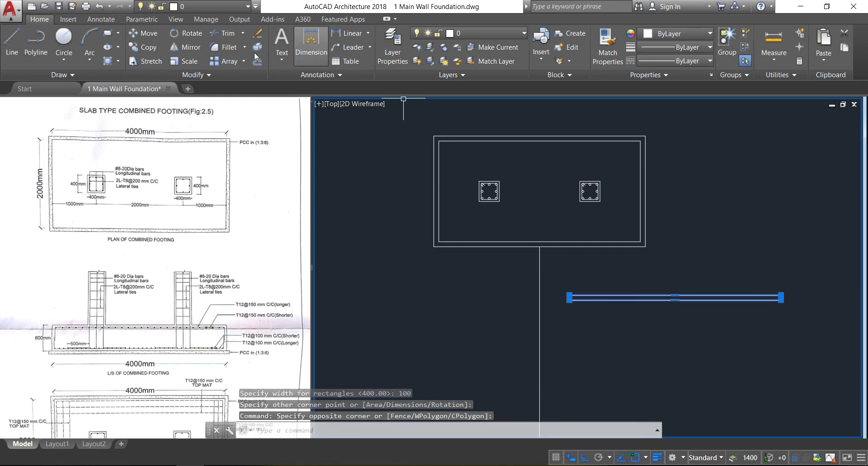
left_click(144, 33)
scroll(692, 318, "up", 4)
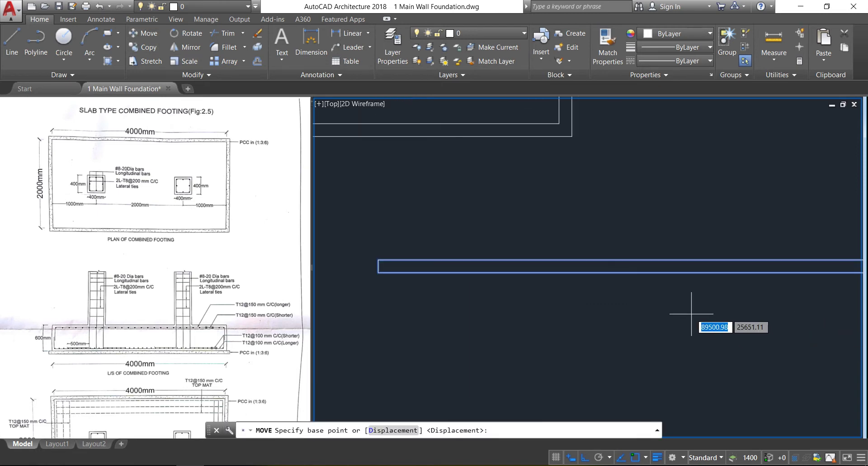
left_click(647, 267)
scroll(649, 266, "down", 4)
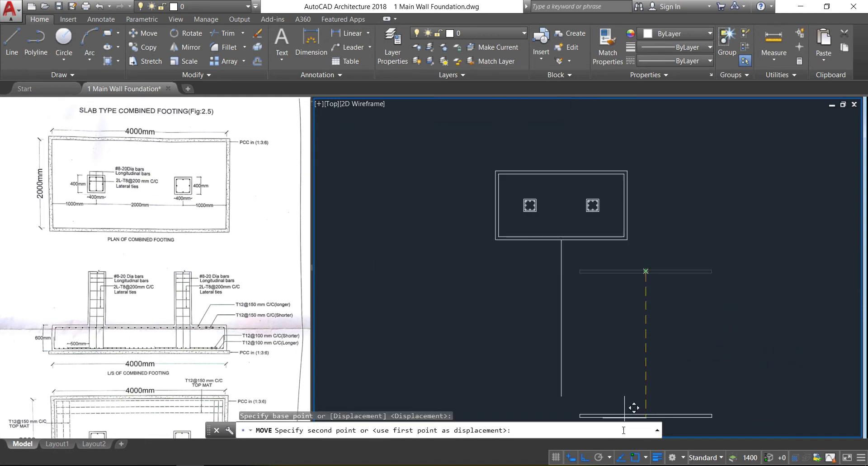
scroll(563, 384, "up", 8)
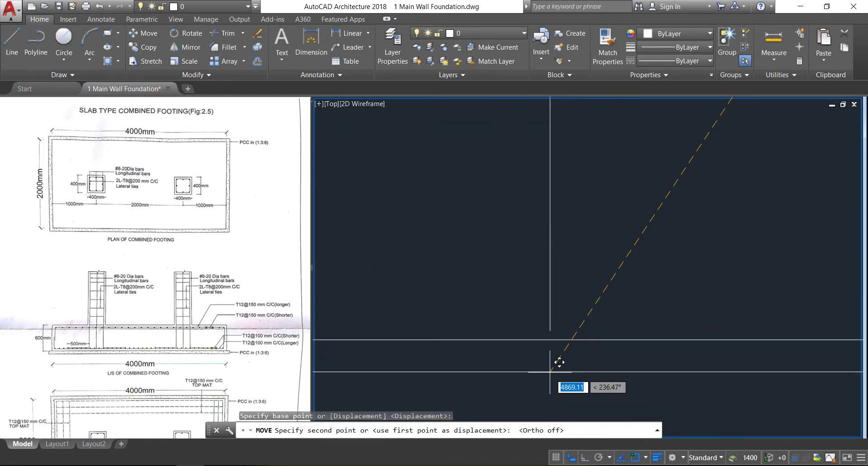
left_click(561, 320)
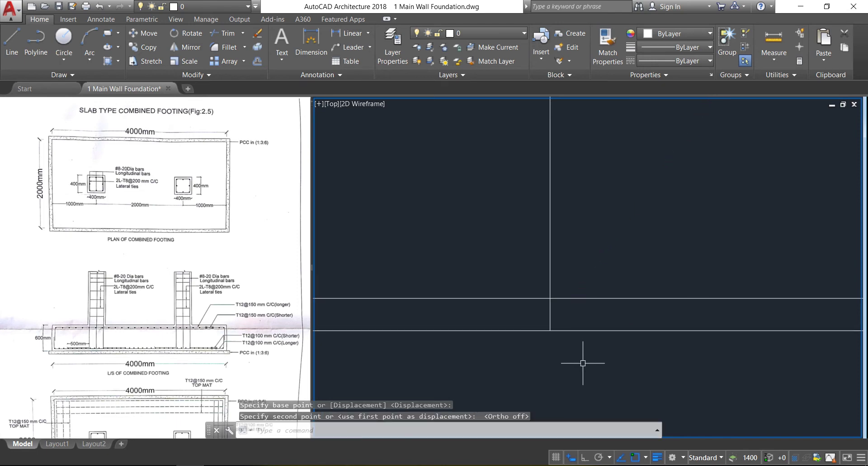
scroll(560, 354, "down", 6)
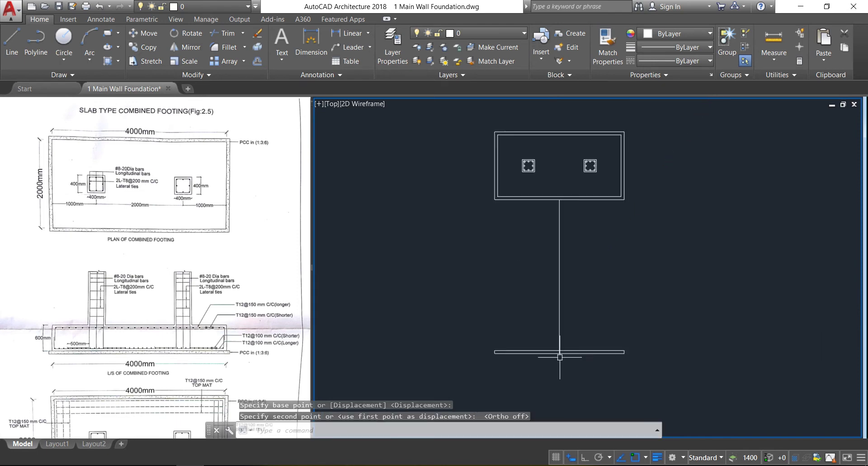
key("Escape")
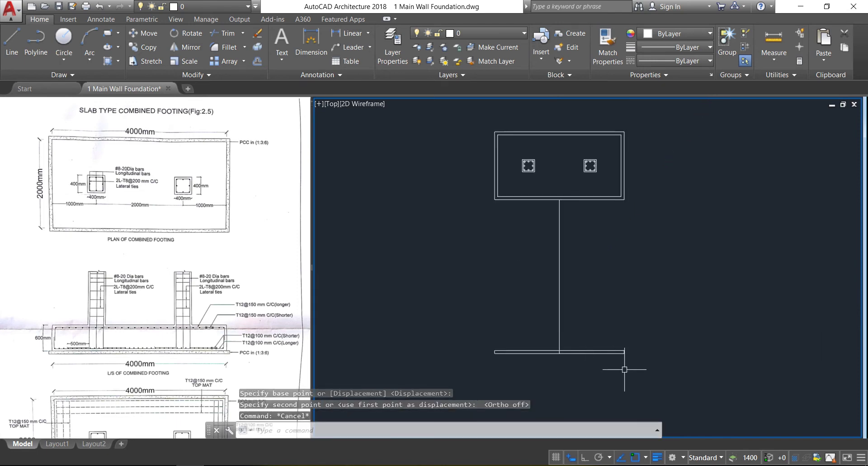
Explode the PCC rectangle into separate lines.
left_click(656, 384)
left_click(596, 315)
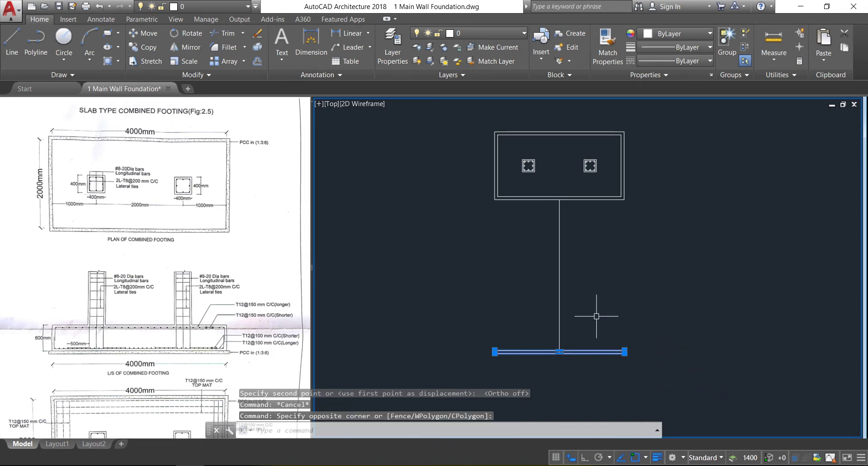
type("x")
key("Return")
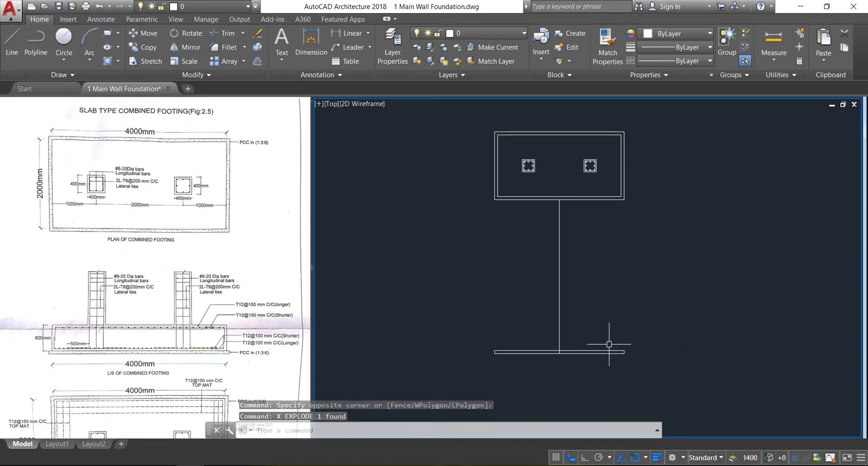
Trim away the right half of the PCC bed's horizontal lines at the vertical guide line.
left_click(224, 33)
key("Return")
scroll(622, 357, "up", 4)
left_click(647, 372)
left_click(461, 266)
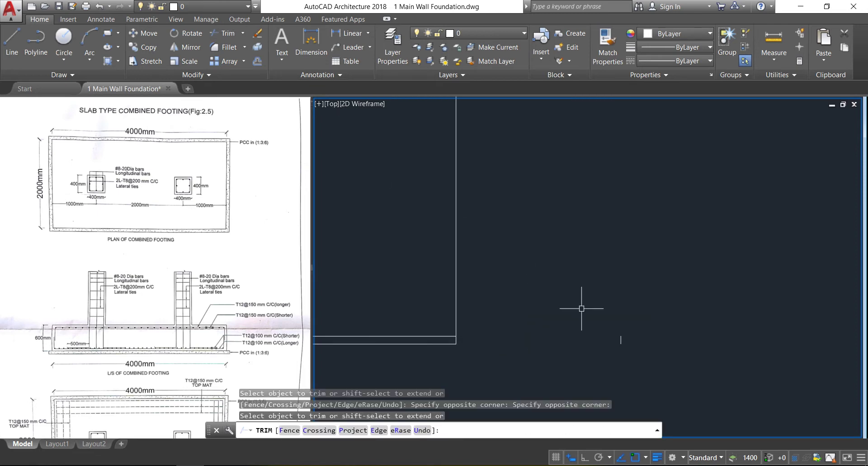
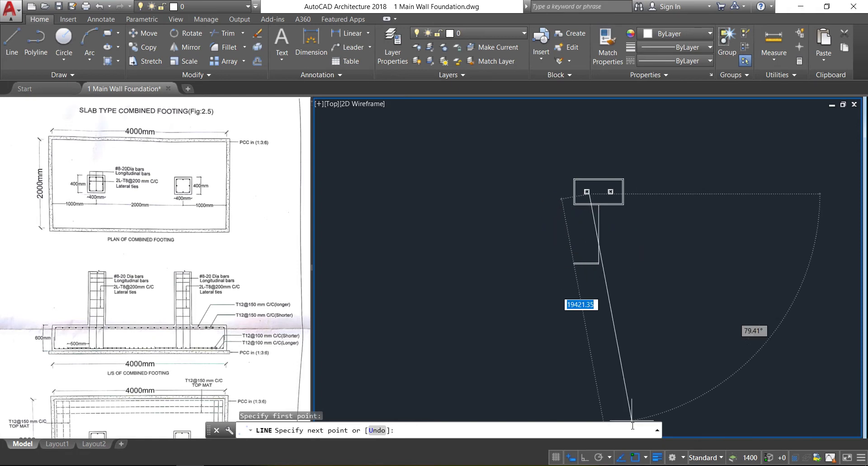
Draw a vertical line from the left plan column's lower right corner down to the top of the PCC bed, with Ortho on.
left_click(584, 458)
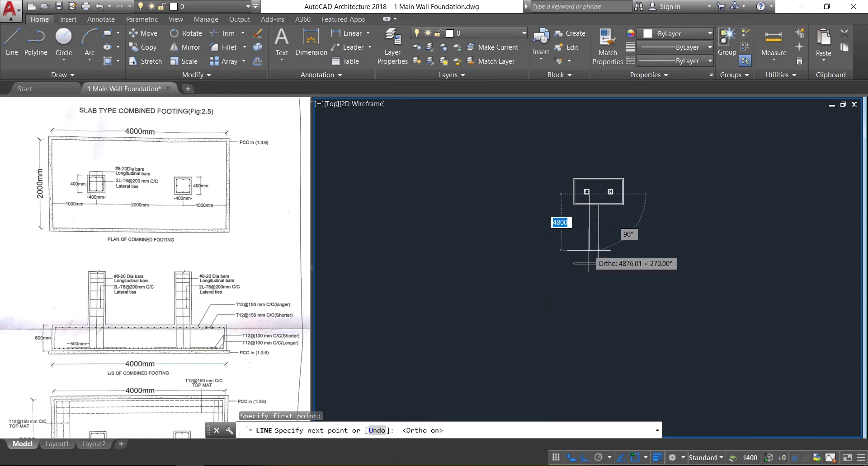
scroll(606, 357, "up", 5)
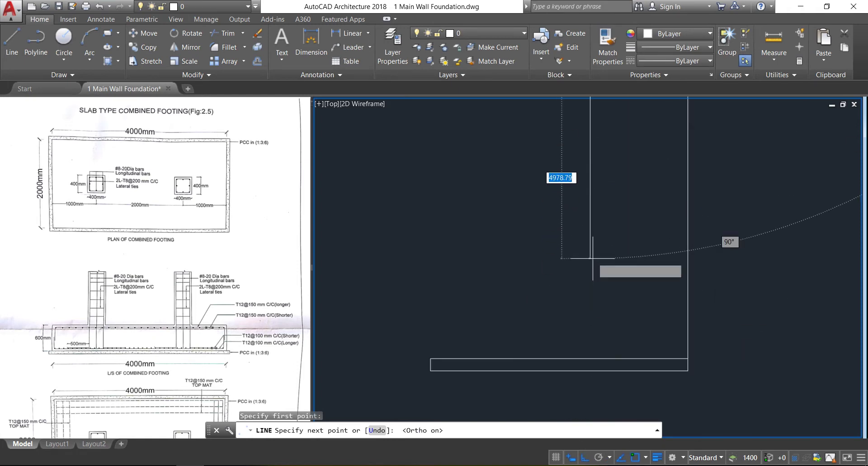
left_click(590, 360)
key("Return")
Draw a vertical line from the left plan column's lower left corner down to the top of the PCC bed.
key("Return")
scroll(576, 292, "down", 6)
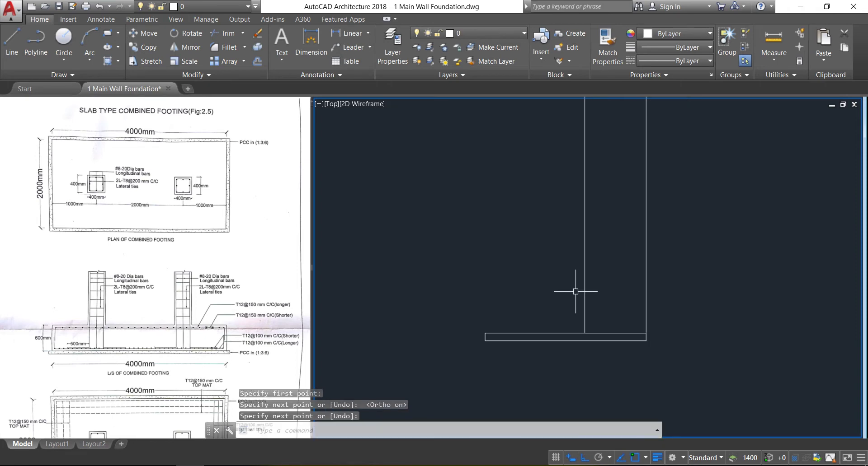
scroll(567, 201, "up", 6)
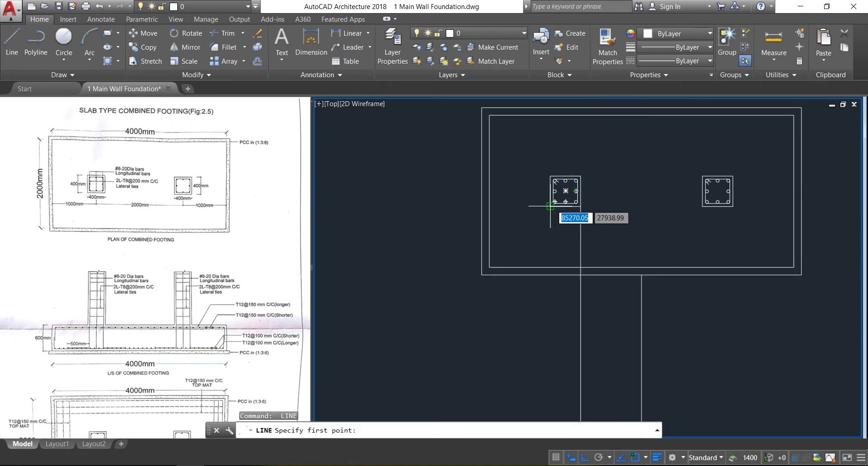
left_click(567, 198)
scroll(567, 198, "down", 6)
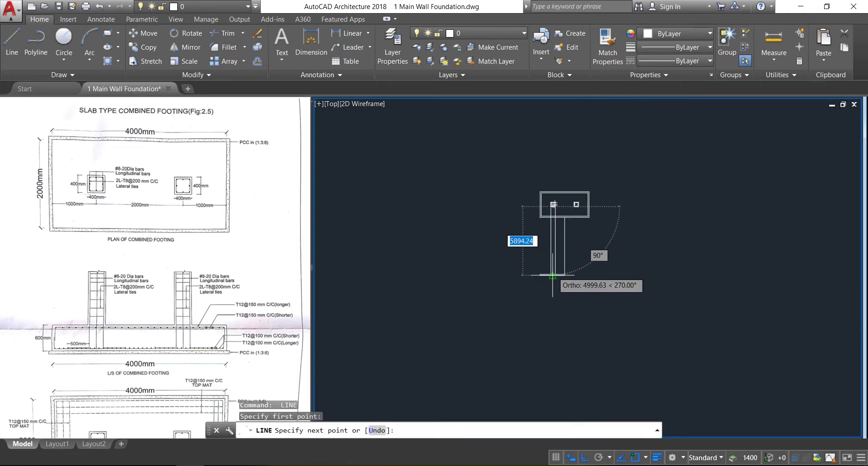
scroll(560, 307, "up", 7)
left_click(497, 318)
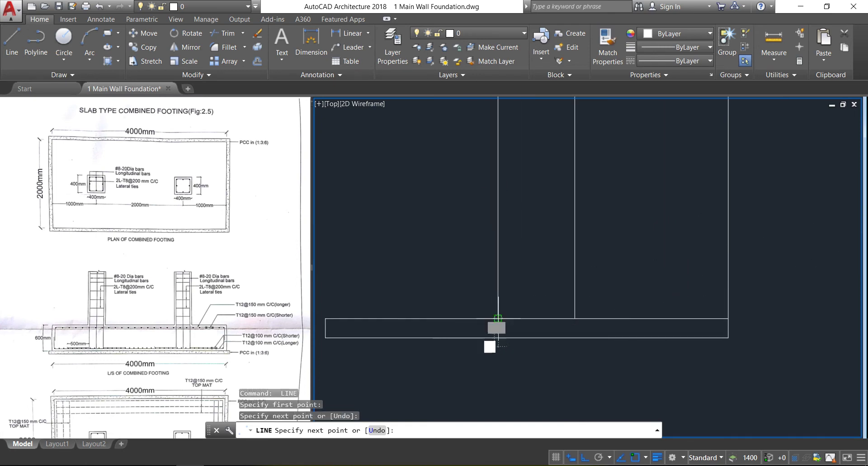
key("Return")
Draw a vertical centre line from the midpoint of the left plan column's bottom edge down to the top of the PCC bed.
scroll(530, 273, "down", 5)
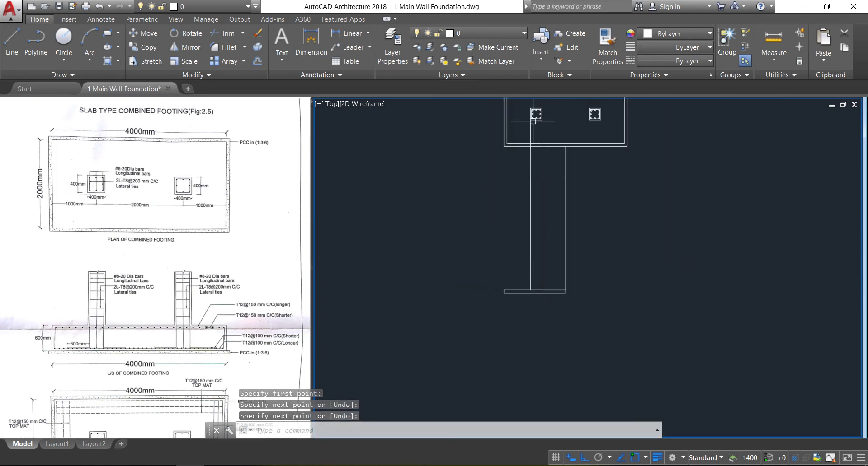
scroll(533, 121, "up", 10)
key("Return")
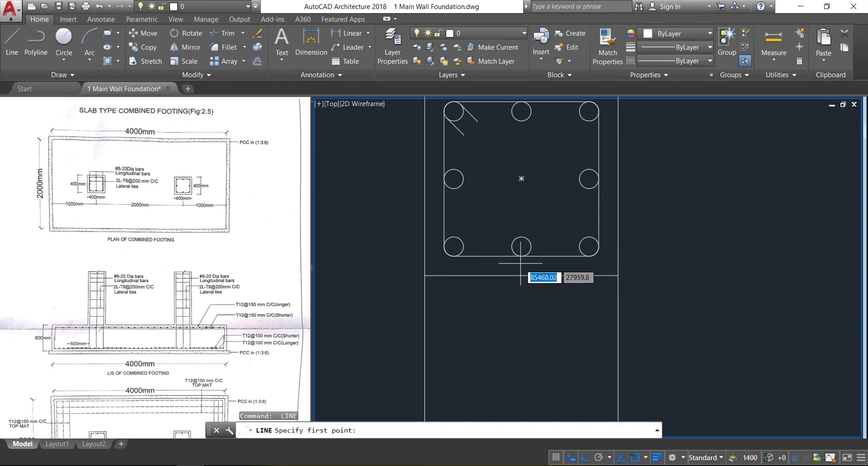
left_click(516, 272)
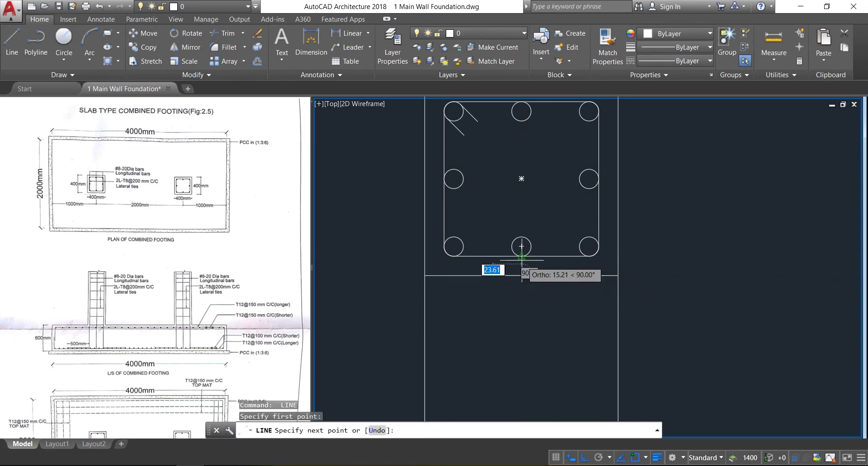
scroll(516, 247, "down", 8)
scroll(494, 262, "up", 7)
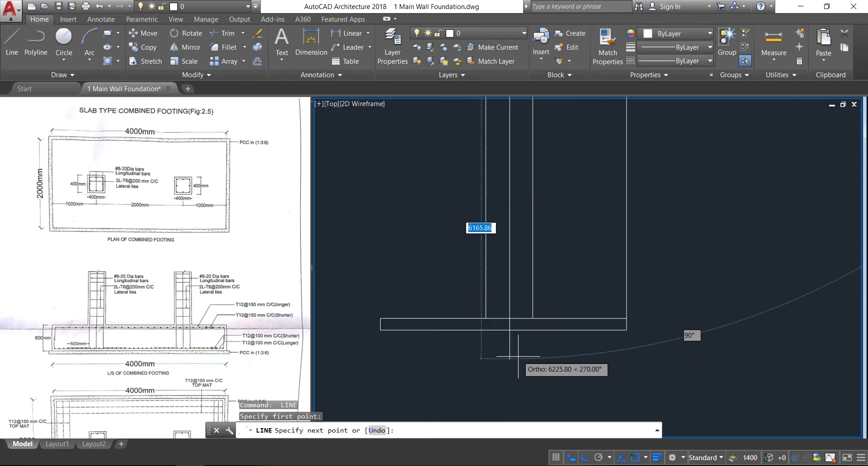
left_click(494, 262)
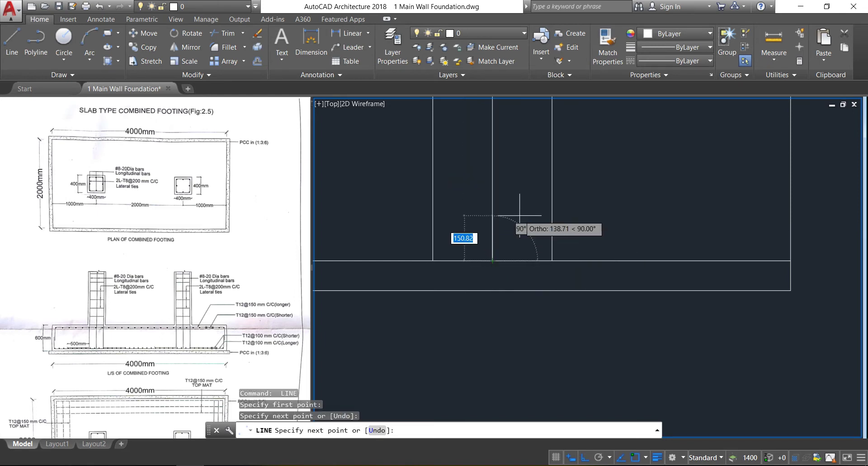
key("Escape")
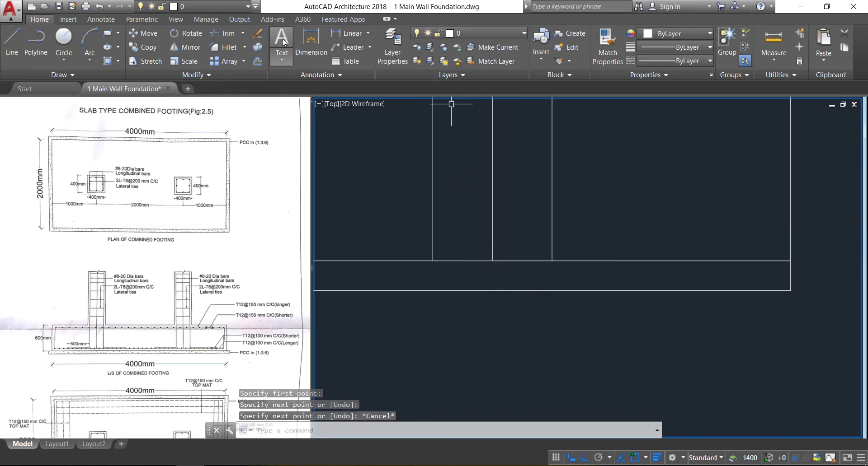
Offset both outer column lines 40 mm inward for the longitudinal bars.
left_click(257, 61)
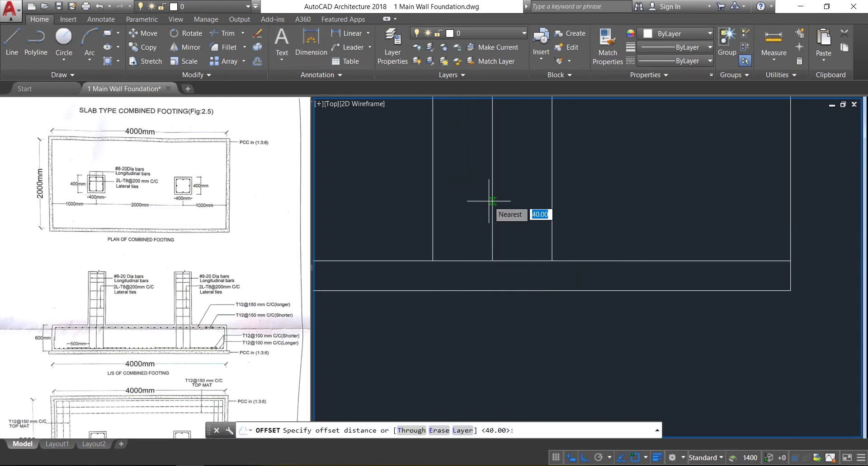
type("40")
key("Return")
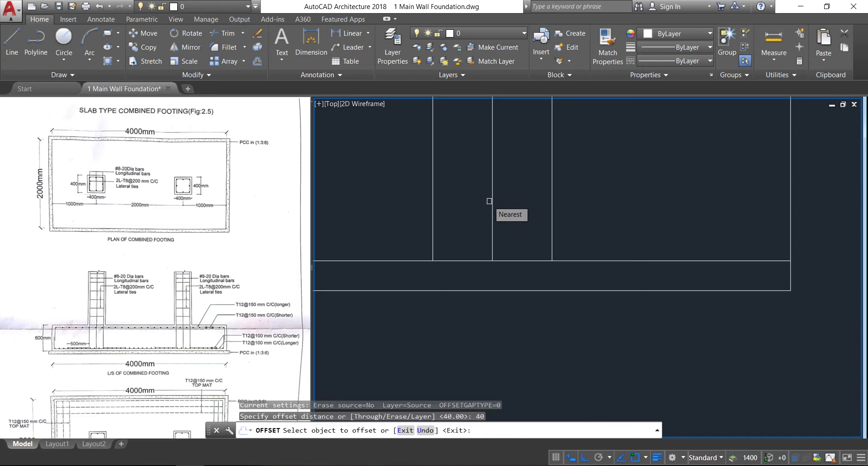
left_click(551, 217)
left_click(518, 217)
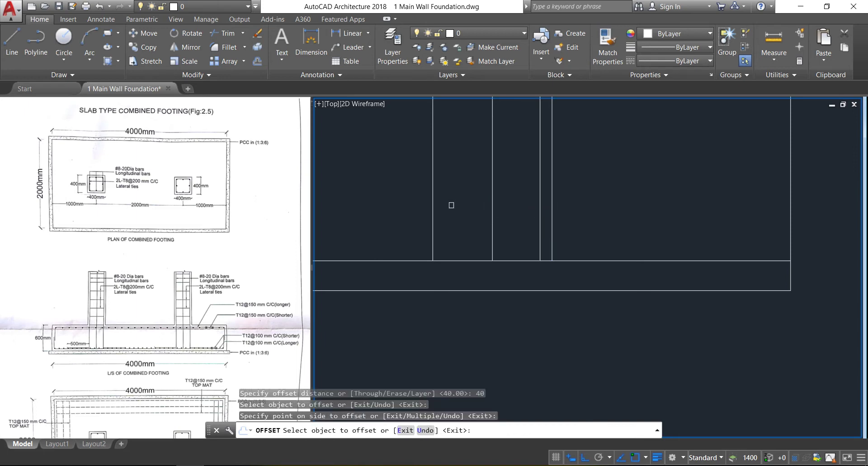
left_click(434, 204)
left_click(453, 207)
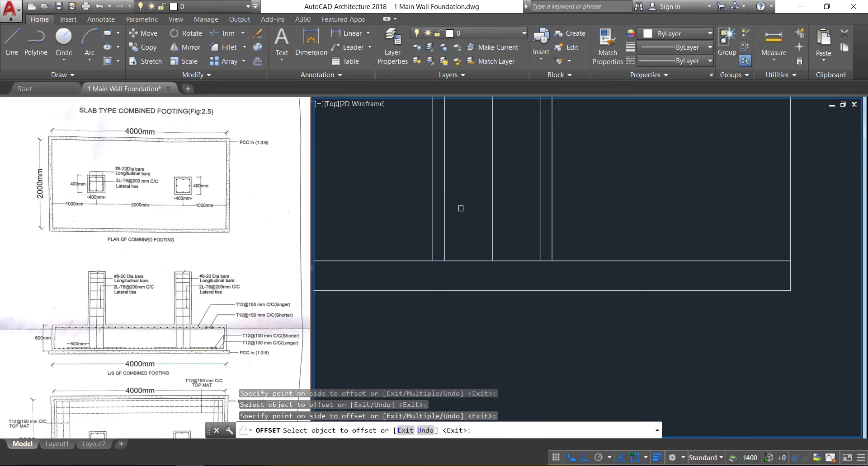
key("Escape")
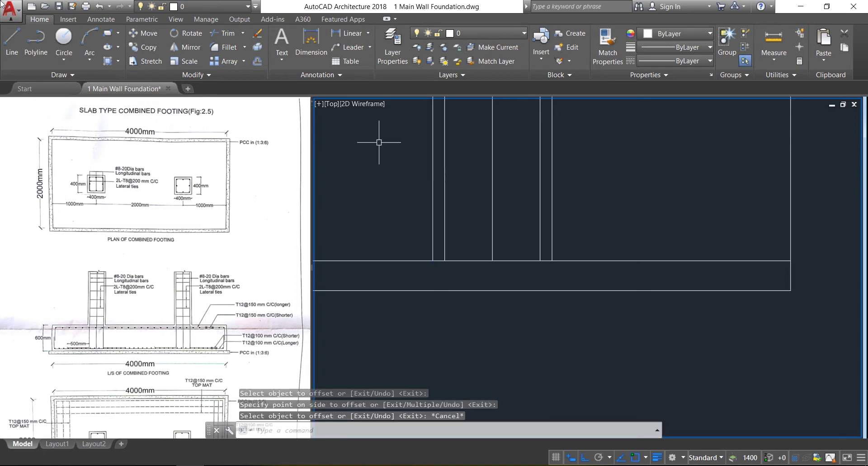
Draw a line from the PCC bed's upper left corner 100 mm inward, continuing 600 mm up as the footing's left edge.
type("l")
key("Return")
scroll(624, 239, "down", 5)
scroll(459, 248, "up", 7)
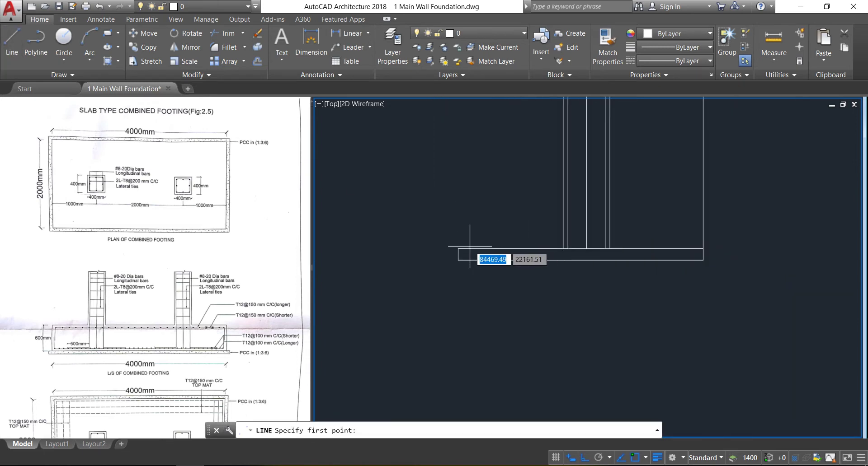
left_click(424, 252)
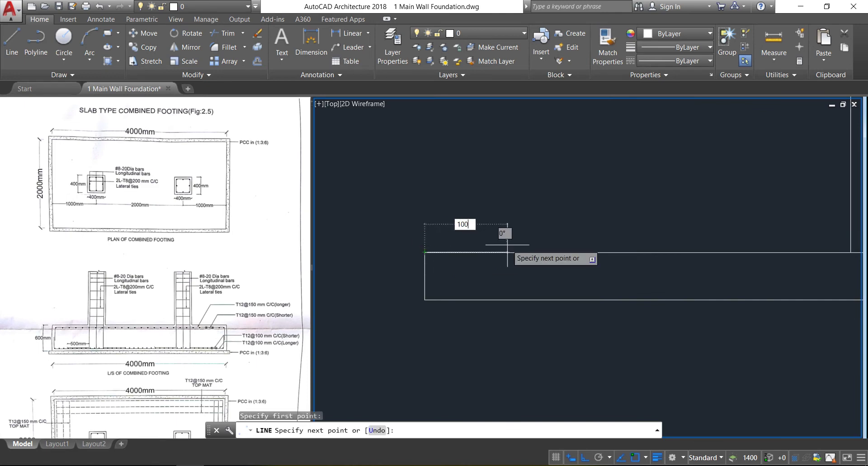
key("Return")
scroll(488, 181, "down", 5)
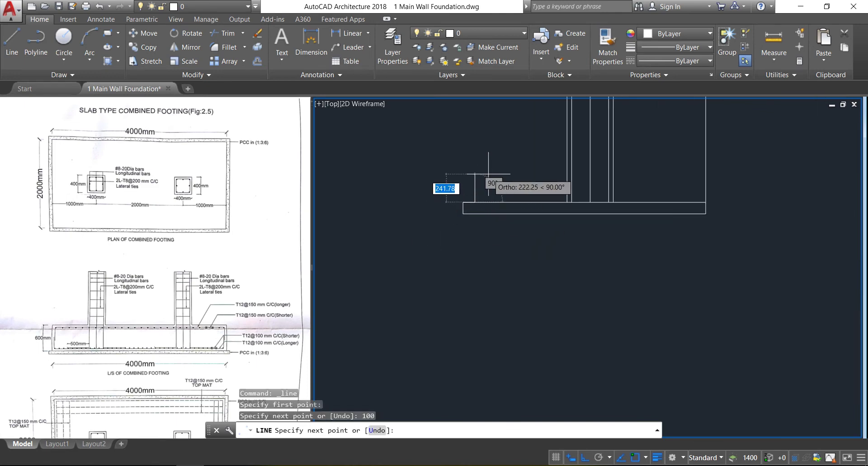
scroll(488, 174, "up", 6)
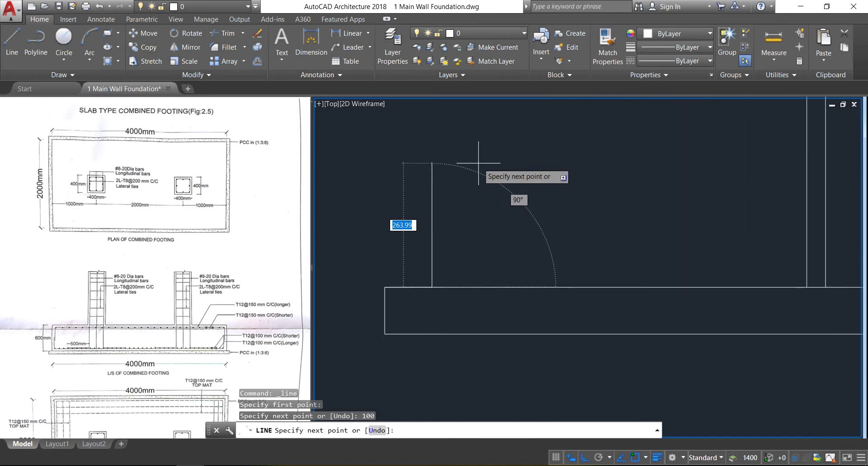
type("600")
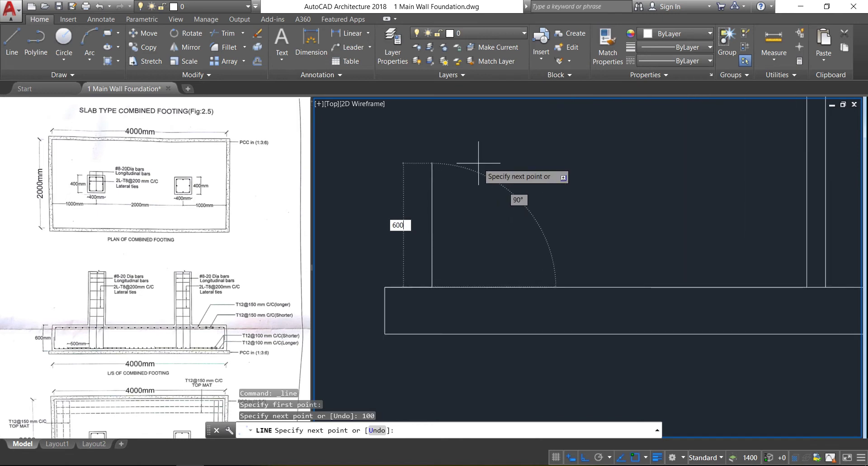
key("Return")
Continue the line horizontally to the vertical guide line to form the footing's top edge.
scroll(476, 171, "down", 7)
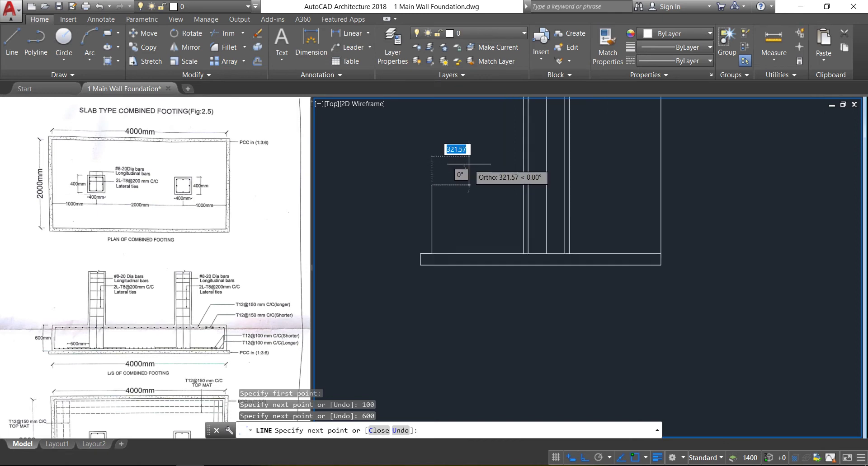
scroll(447, 185, "up", 5)
scroll(583, 183, "down", 4)
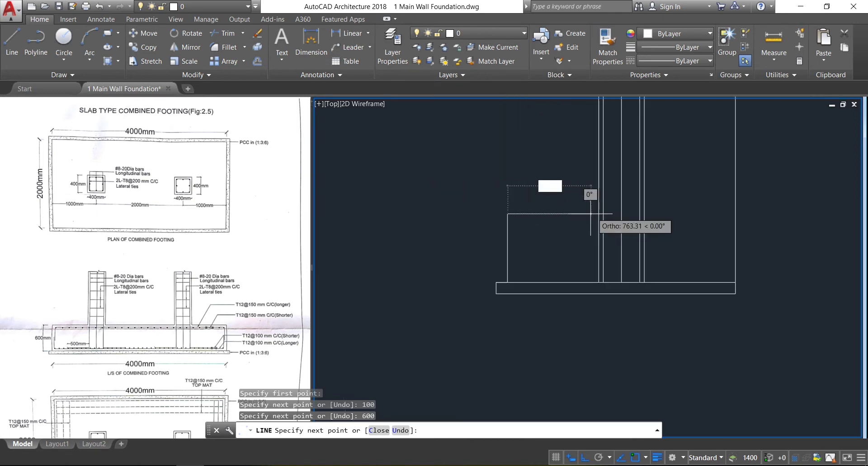
left_click(736, 214)
key("Escape")
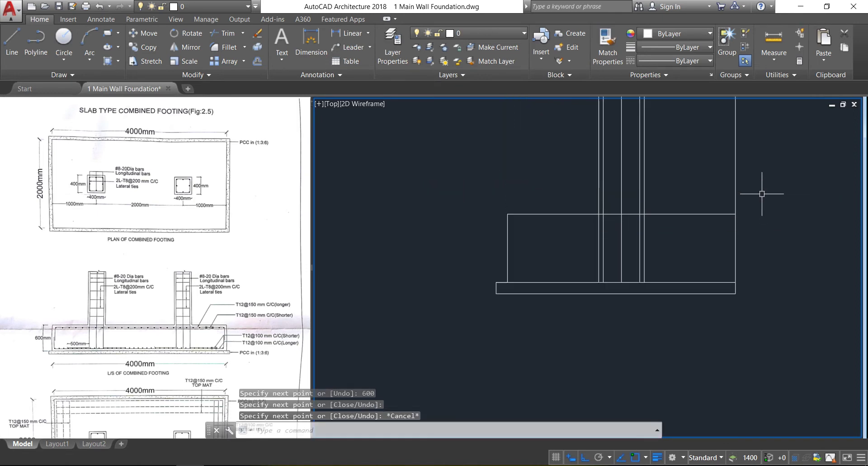
Trim the two outer column lines between the footing's top edge and the PCC bed.
left_click(222, 34)
key("Return")
scroll(671, 245, "up", 4)
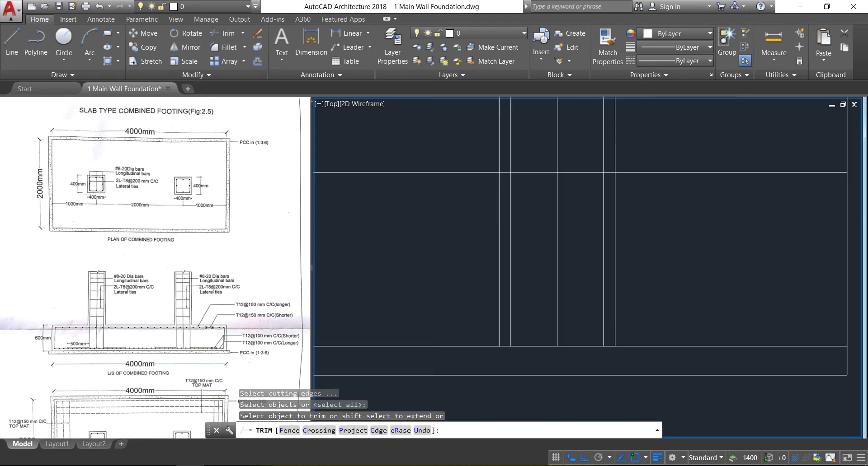
left_click(615, 232)
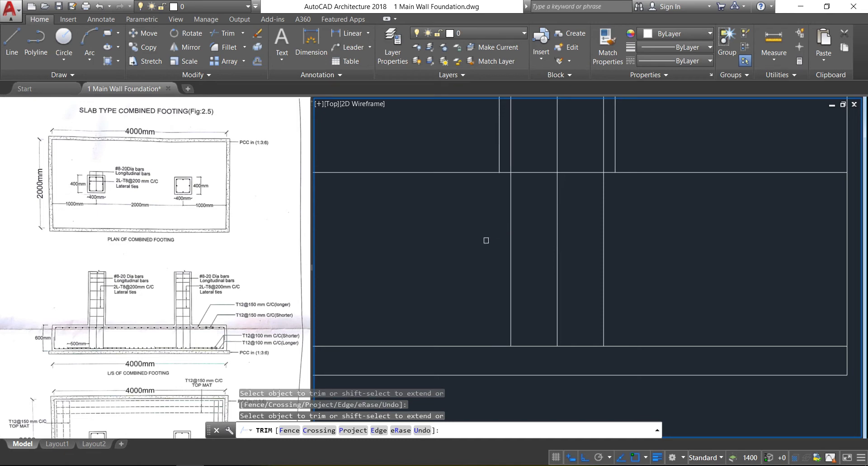
key("Escape")
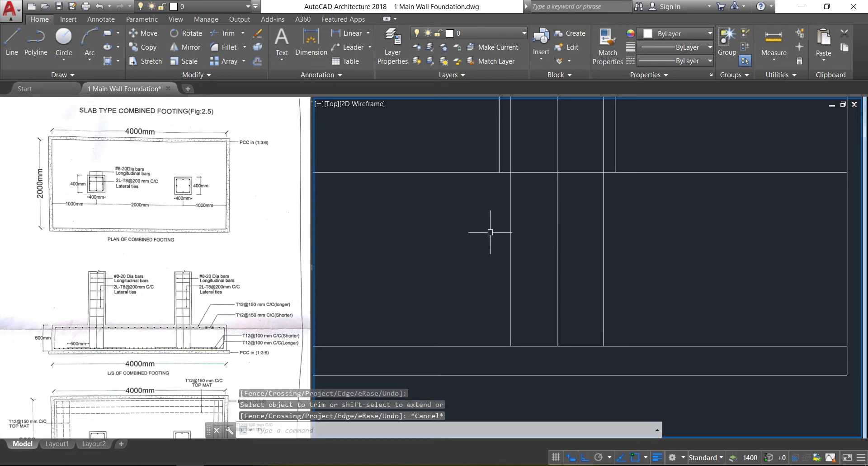
Offset the footing's top, left and bottom edges 40 mm inward for the reinforcement.
scroll(585, 233, "down", 2)
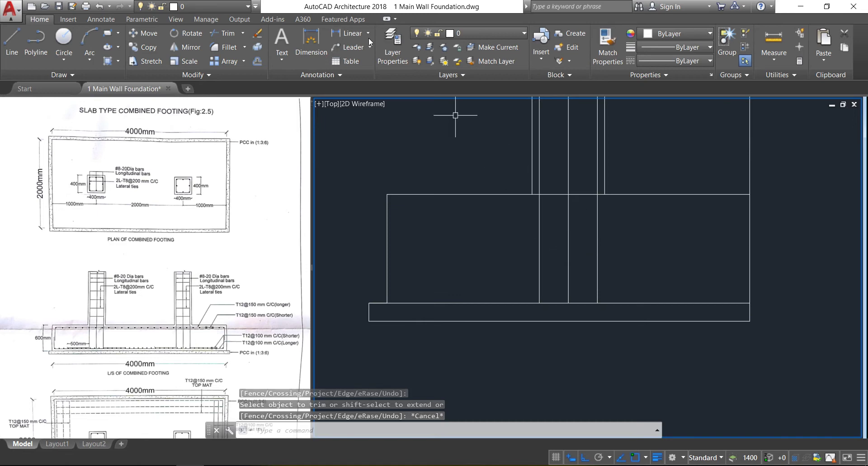
left_click(257, 61)
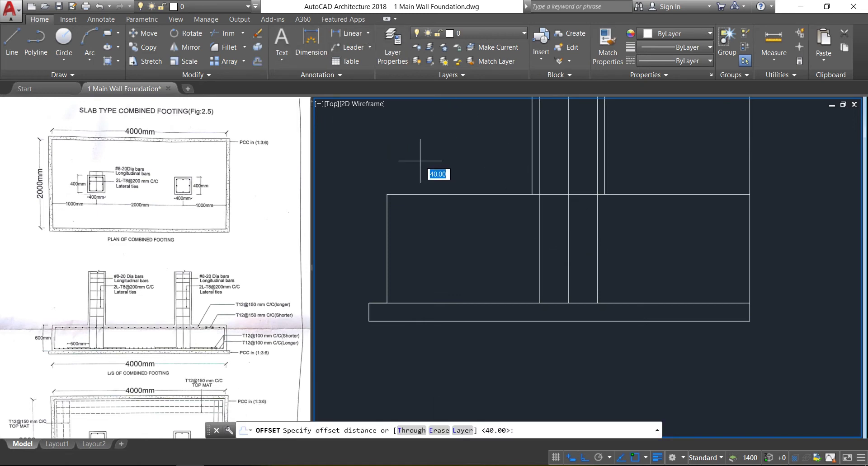
type("40")
key("Return")
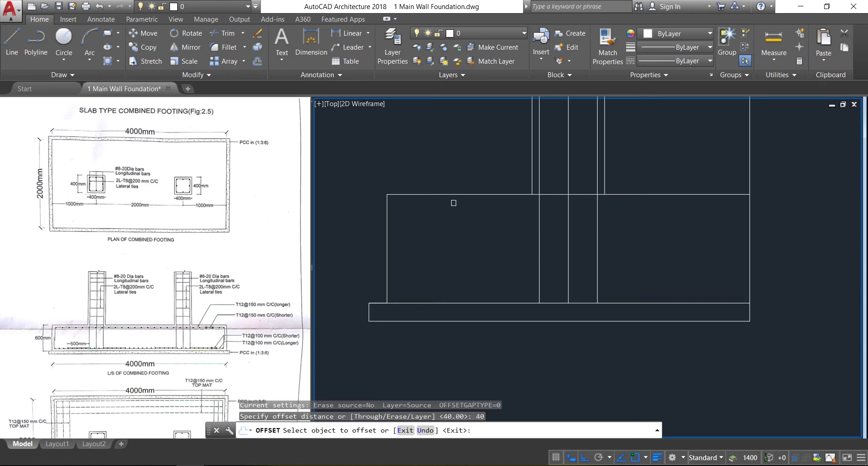
left_click(450, 195)
left_click(457, 239)
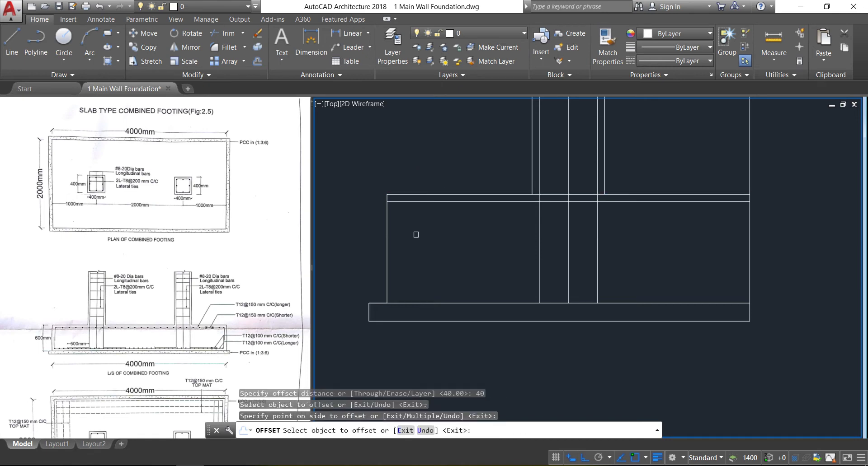
left_click(388, 226)
left_click(438, 269)
left_click(463, 303)
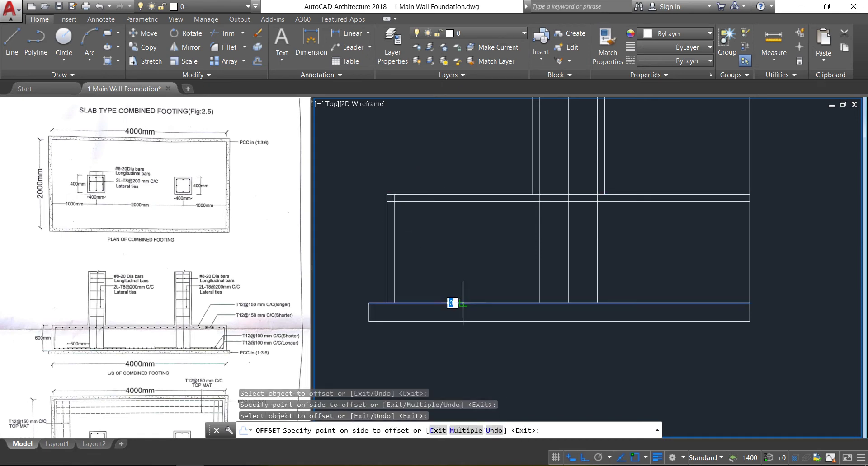
left_click(450, 262)
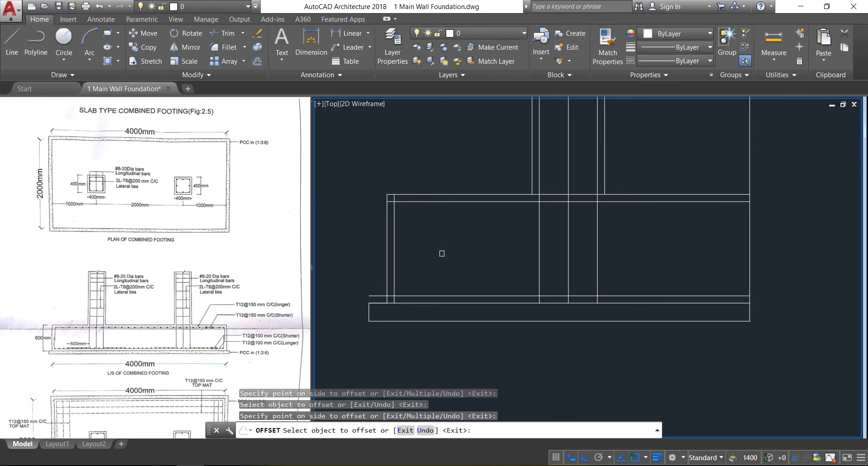
Fillet the lower left corner of the footing's inner reinforcement lines with a 20 mm radius.
key("Escape")
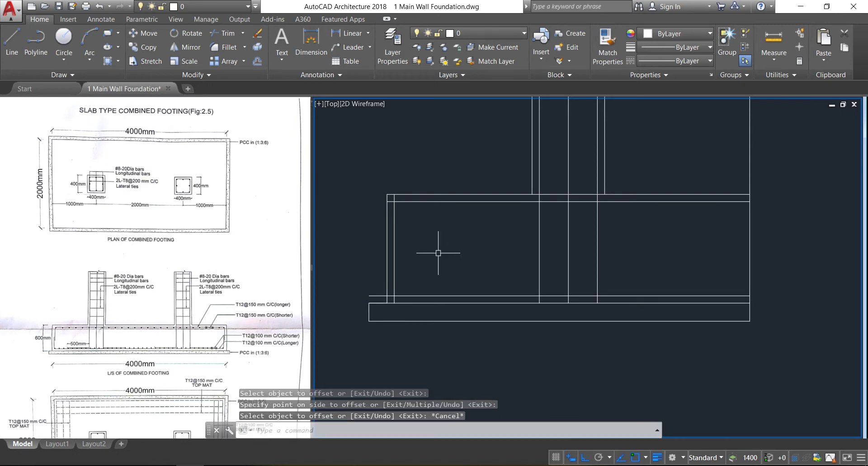
left_click(230, 48)
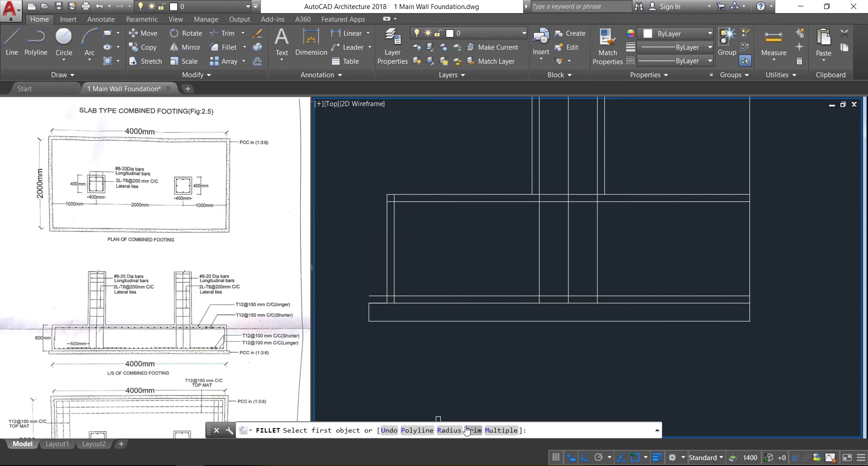
left_click(449, 431)
key("Return")
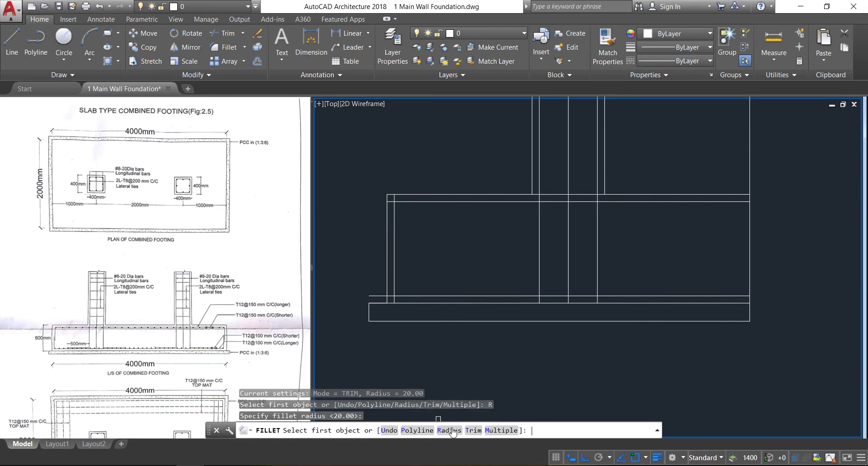
scroll(397, 314, "up", 3)
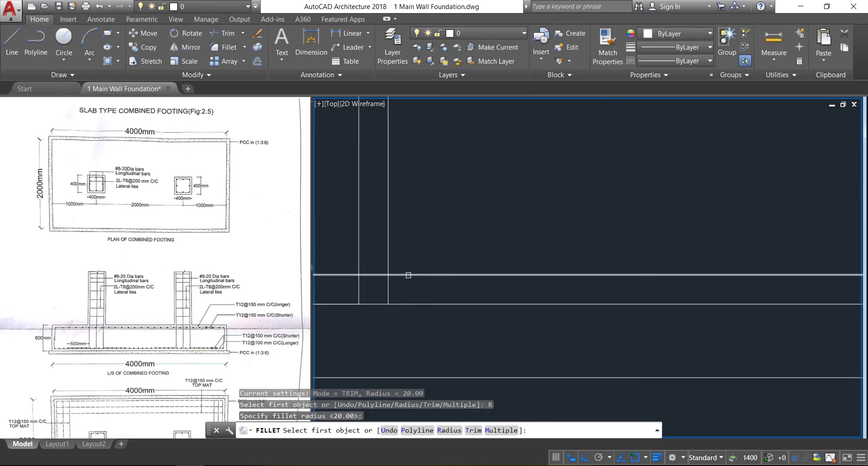
left_click(408, 274)
left_click(388, 257)
scroll(411, 315, "down", 3)
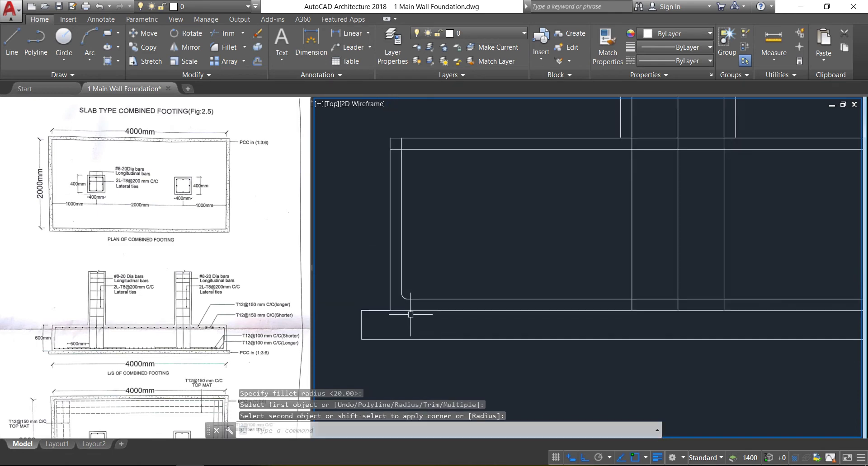
Fillet the upper left corner of the reinforcement lines with the same 20 mm radius.
scroll(403, 132, "up", 3)
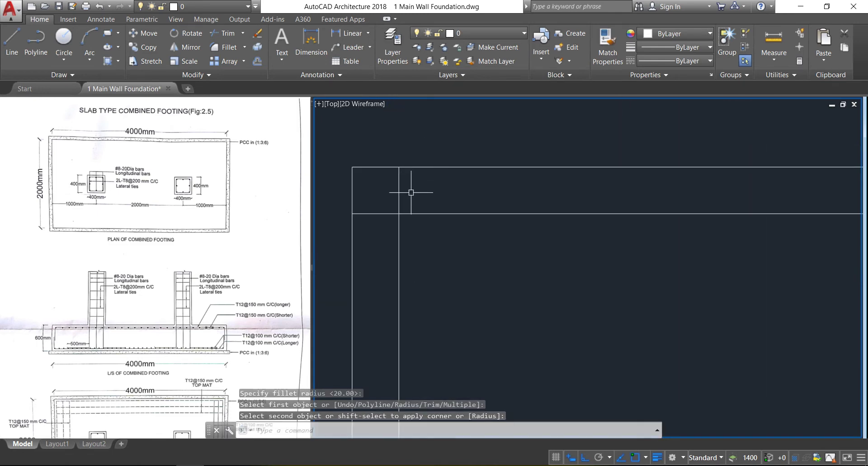
key("Return")
left_click(398, 228)
left_click(441, 214)
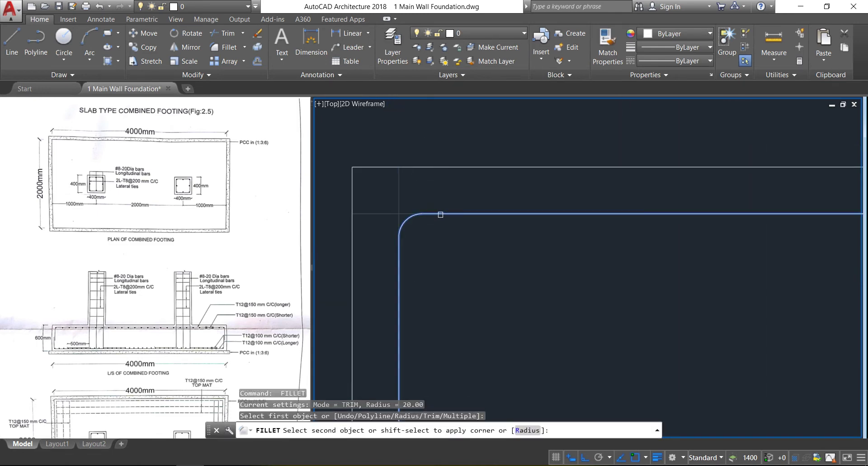
scroll(433, 216, "down", 5)
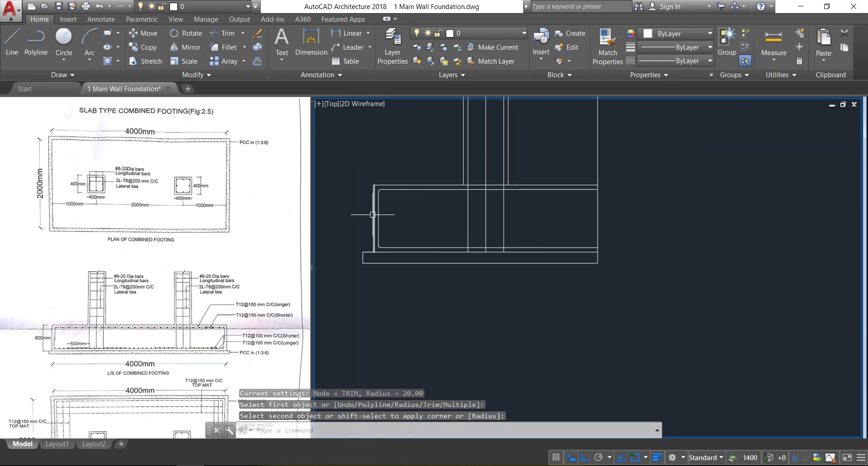
Draw a short horizontal helper line inward from the midpoint of the left vertical reinforcement line.
left_click(12, 43)
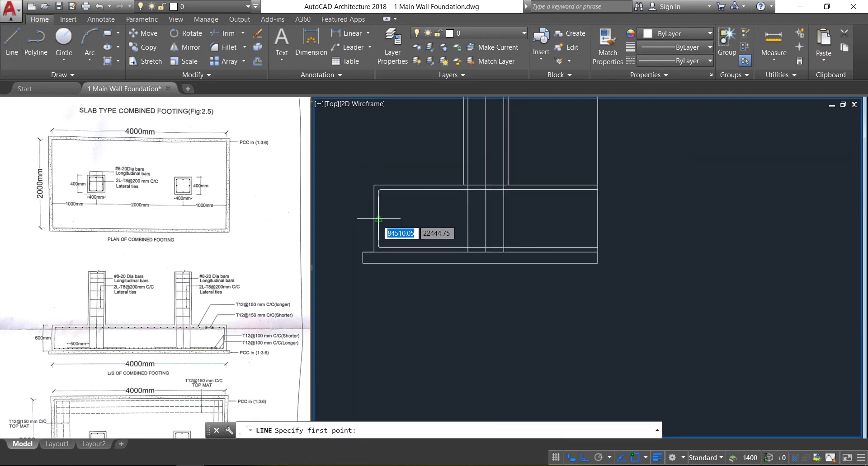
scroll(377, 215, "up", 4)
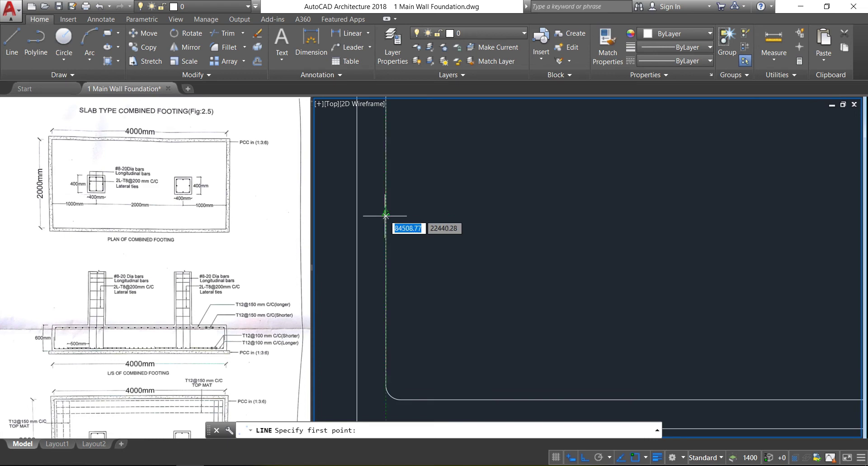
left_click(386, 213)
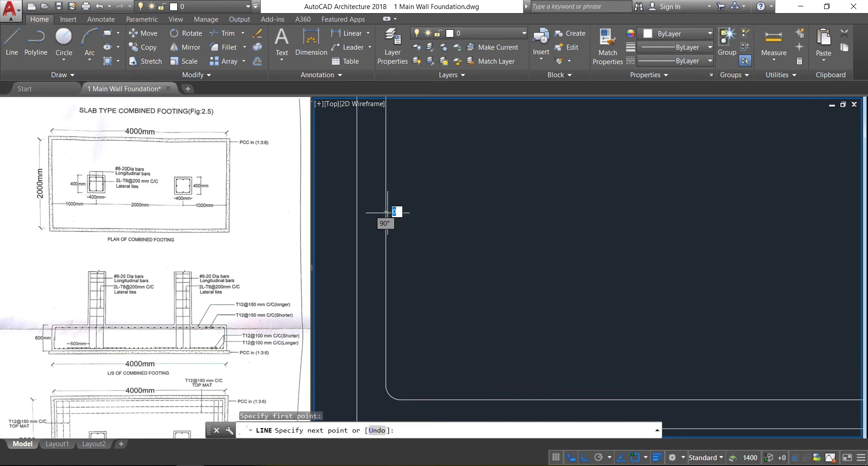
left_click(465, 211)
key("Return")
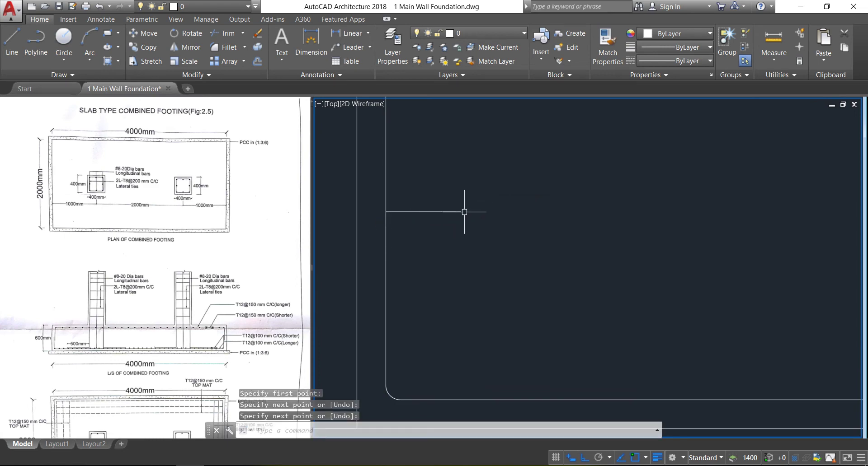
Offset the short helper line 40 mm both upward and downward.
left_click(256, 61)
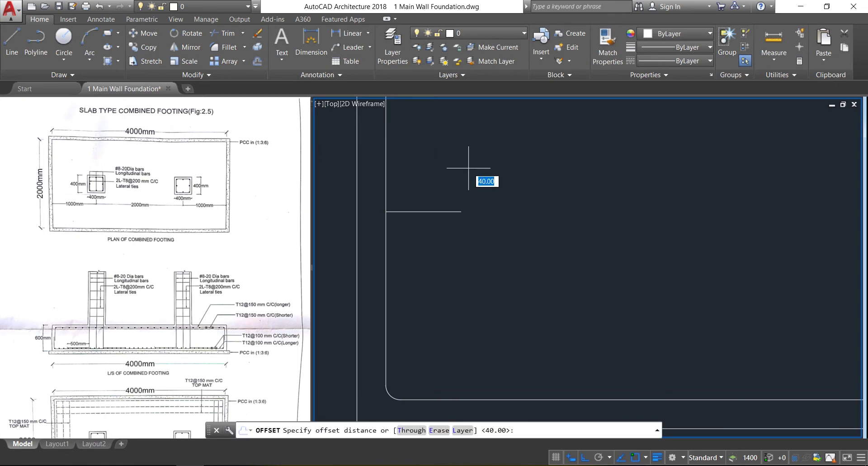
key("Return")
left_click(437, 212)
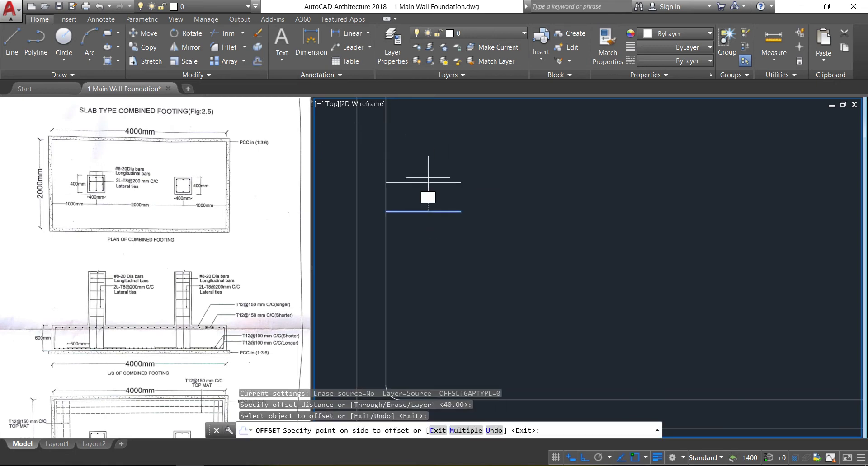
left_click(419, 188)
left_click(420, 212)
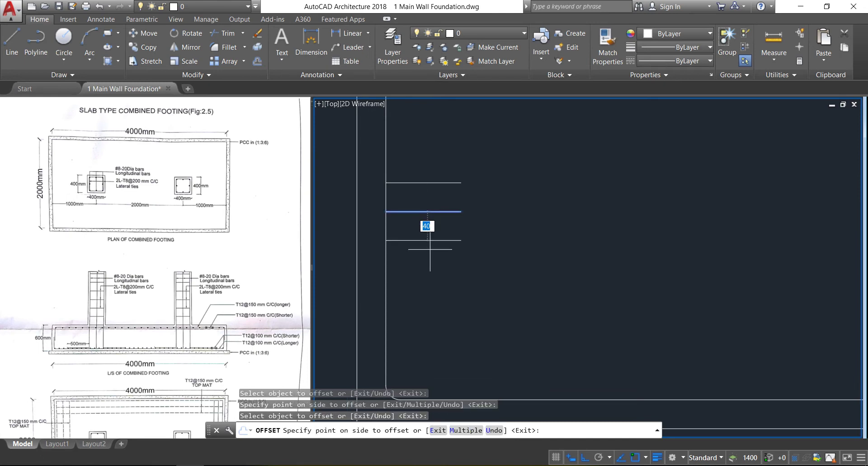
left_click(427, 258)
key("Escape")
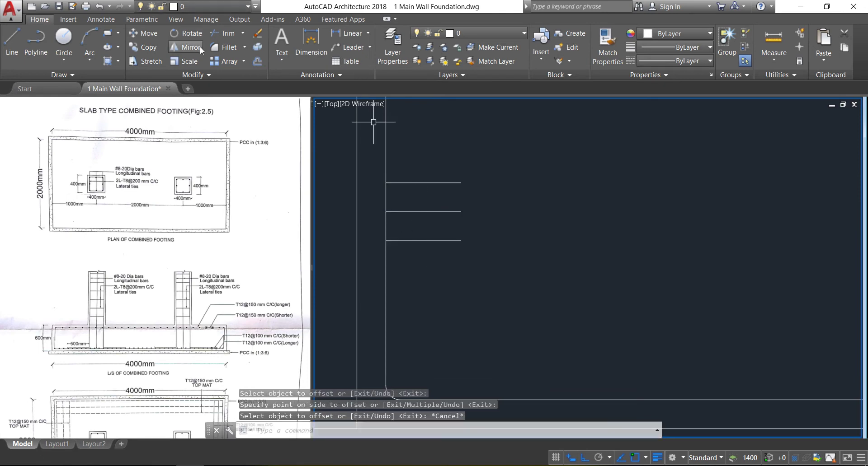
Trim the vertical reinforcement line between the outer helper lines, and erase all three helper lines.
left_click(224, 34)
key("Return")
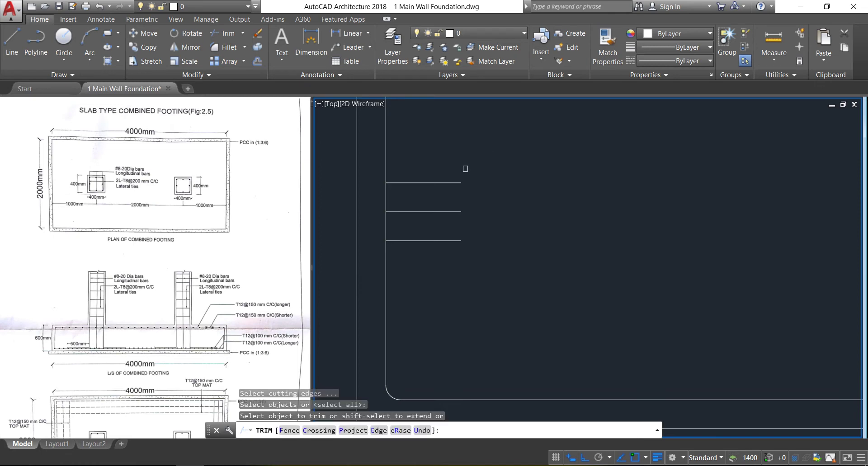
left_click(386, 199)
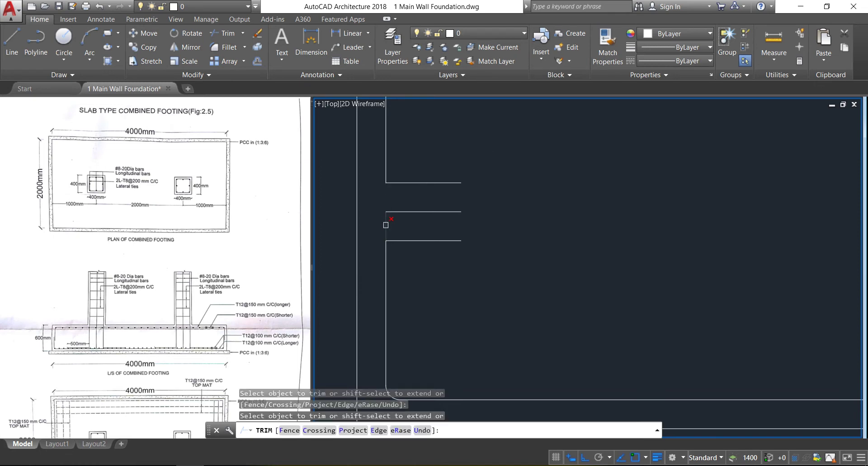
key("Escape")
left_click(494, 275)
left_click(427, 151)
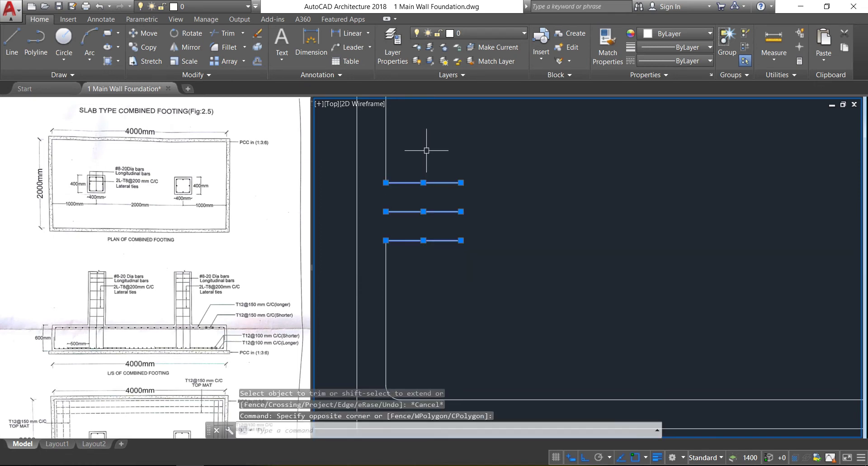
key("Delete")
scroll(467, 201, "down", 2)
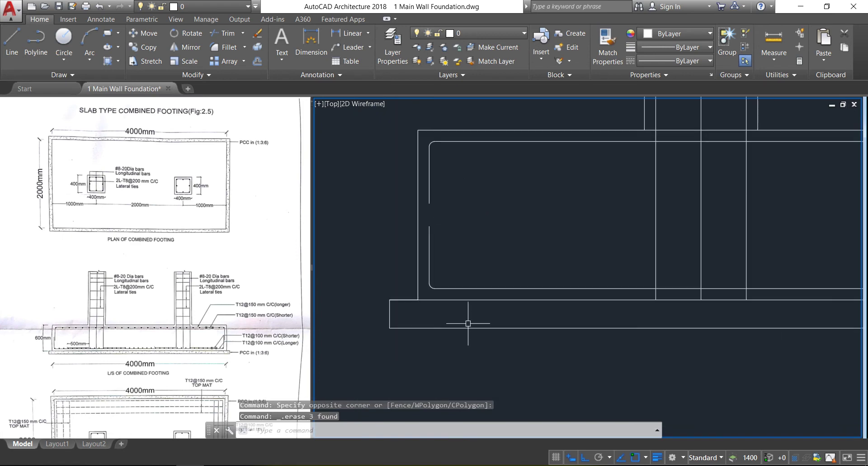
Draw a bar circle of radius 20 mm centred on the lower left reinforcement fillet.
scroll(464, 319, "up", 3)
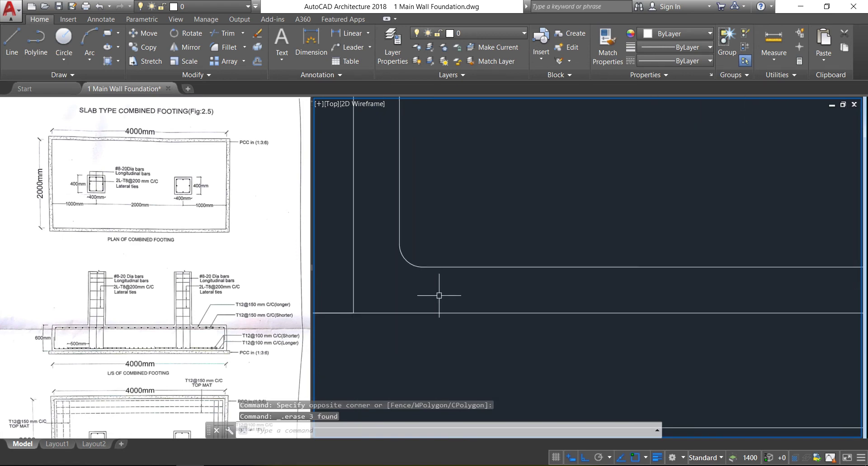
left_click(62, 39)
left_click(422, 244)
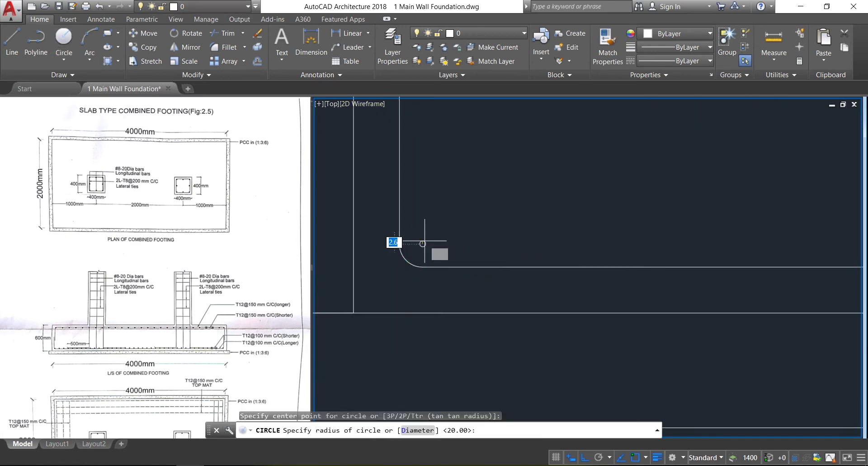
type("20")
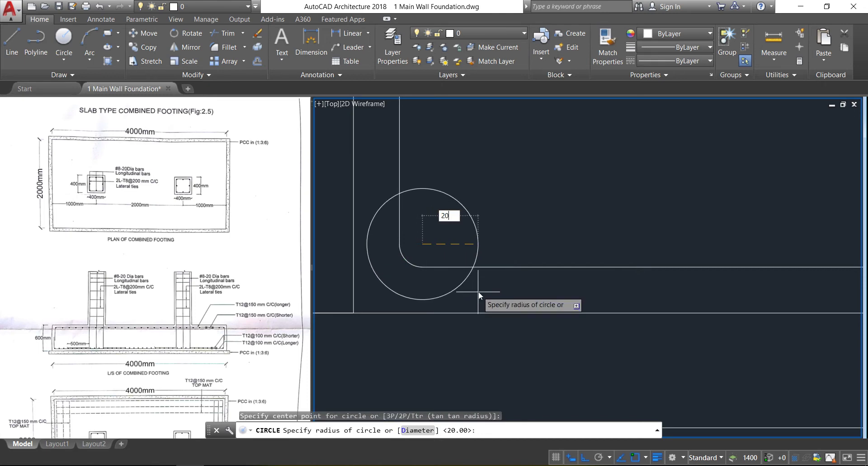
key("Return")
Create a path array of the bar circle along the bottom reinforcement line with 100 mm spacing.
left_click(447, 256)
left_click(421, 240)
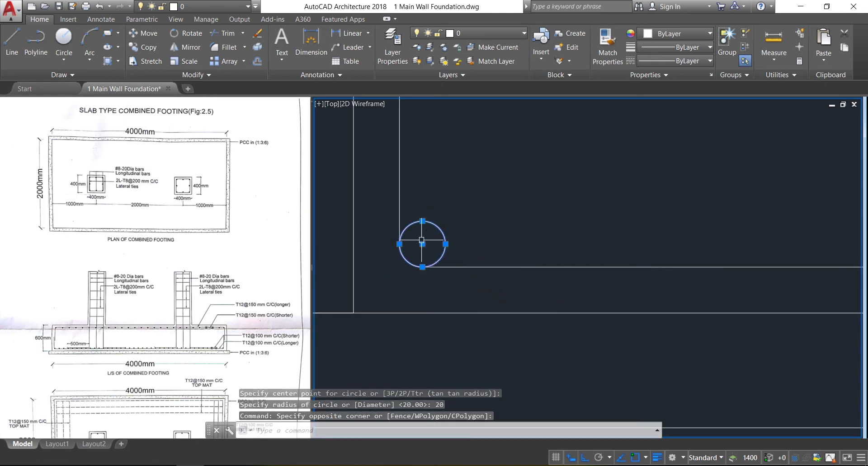
left_click(243, 61)
left_click(252, 102)
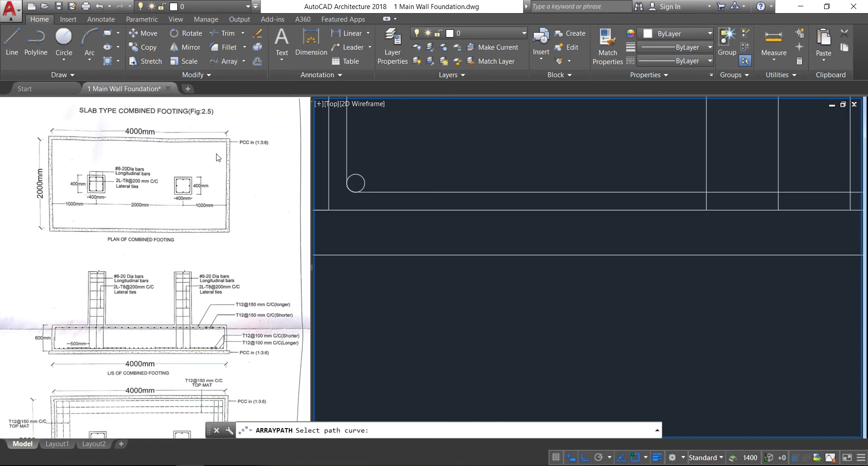
left_click(397, 193)
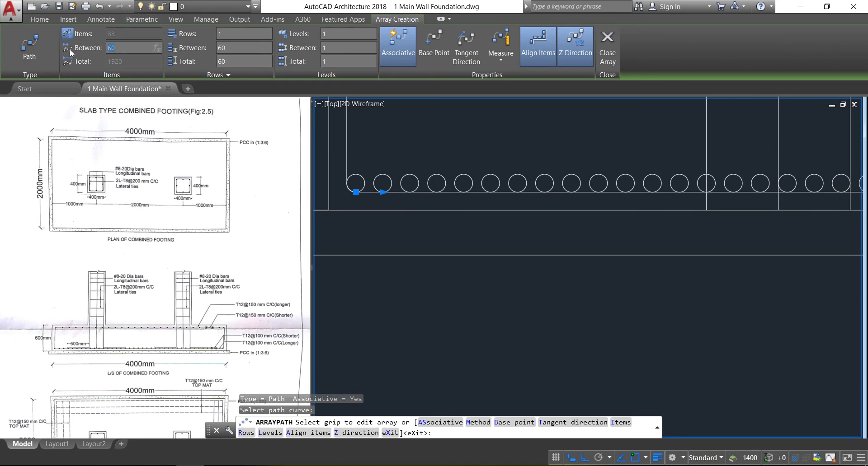
type("100")
key("Return")
left_click(608, 45)
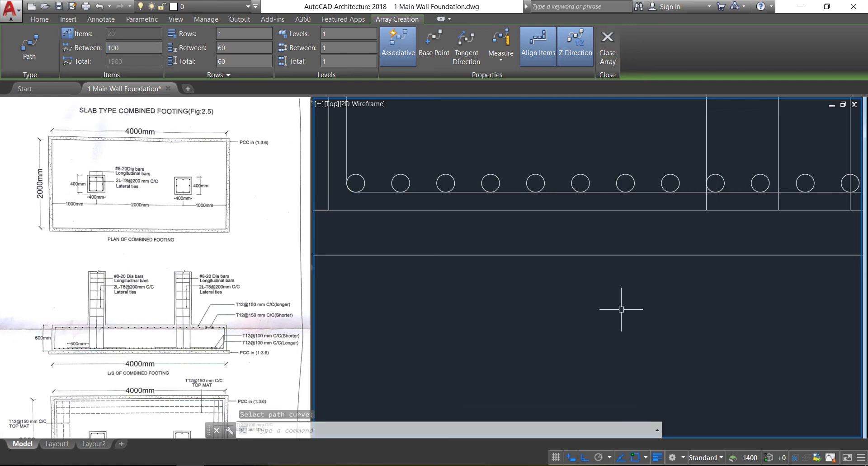
scroll(558, 271, "down", 4)
Copy the bottom row of bar circles 480 mm up, from the first circle's centre to the upper left fillet's centre.
scroll(522, 243, "up", 4)
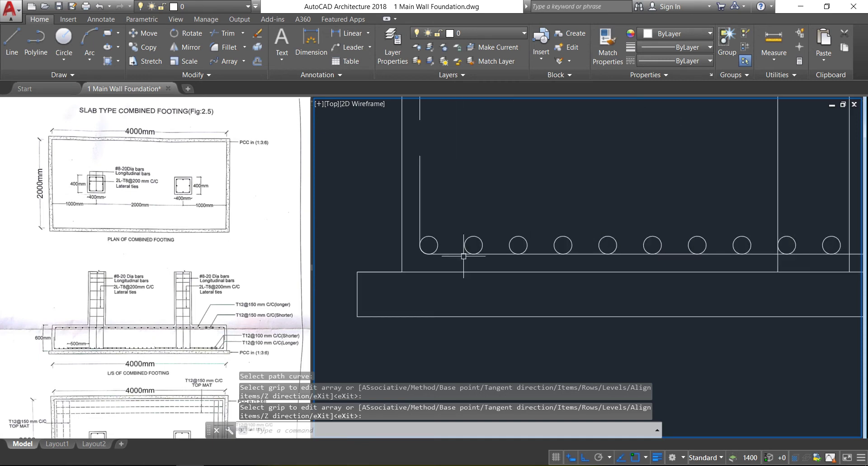
left_click(471, 245)
left_click(452, 225)
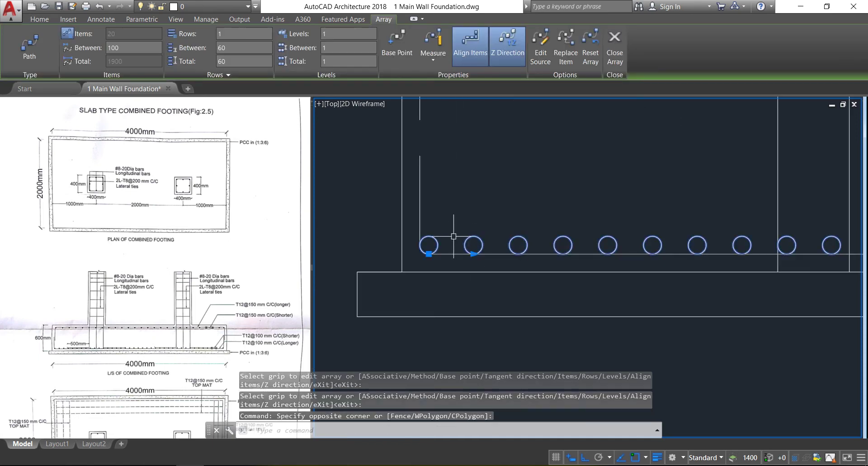
left_click(40, 19)
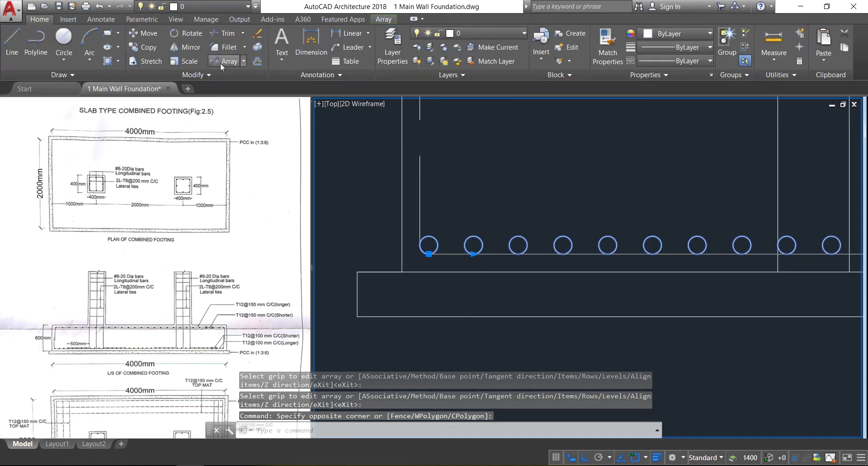
left_click(144, 46)
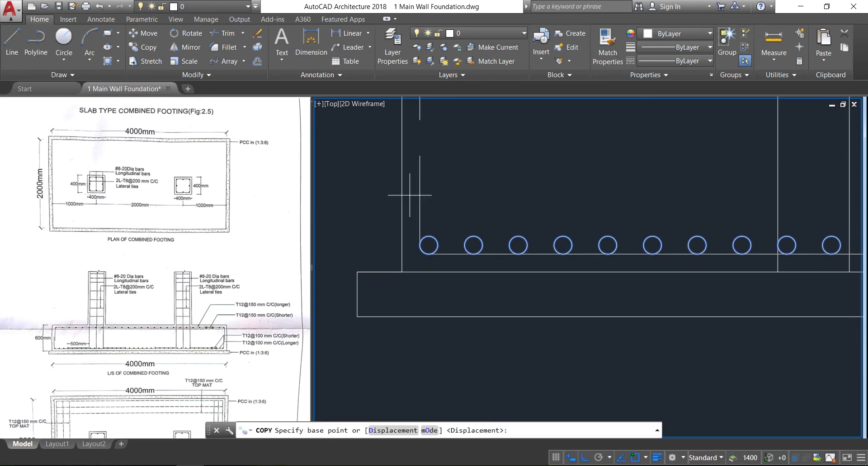
left_click(428, 245)
scroll(429, 251, "down", 4)
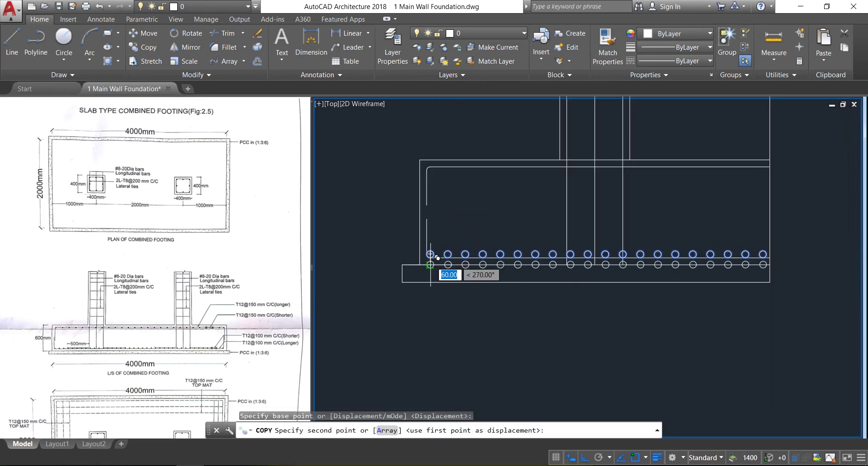
scroll(430, 159, "up", 5)
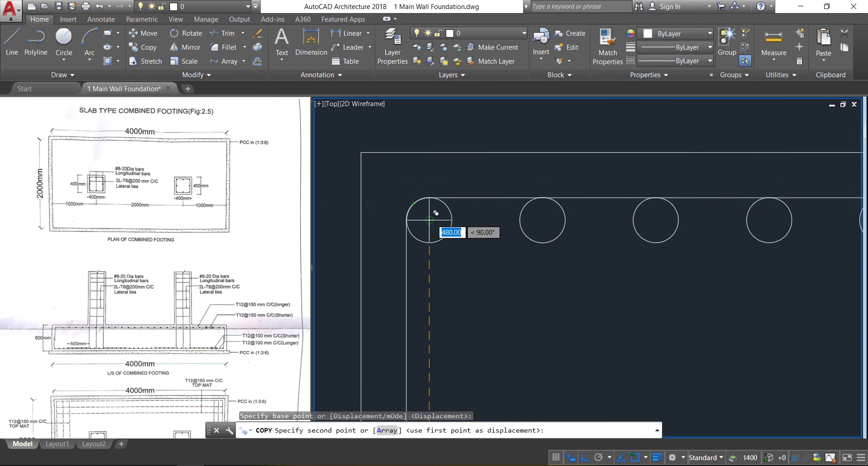
left_click(438, 212)
key("Escape")
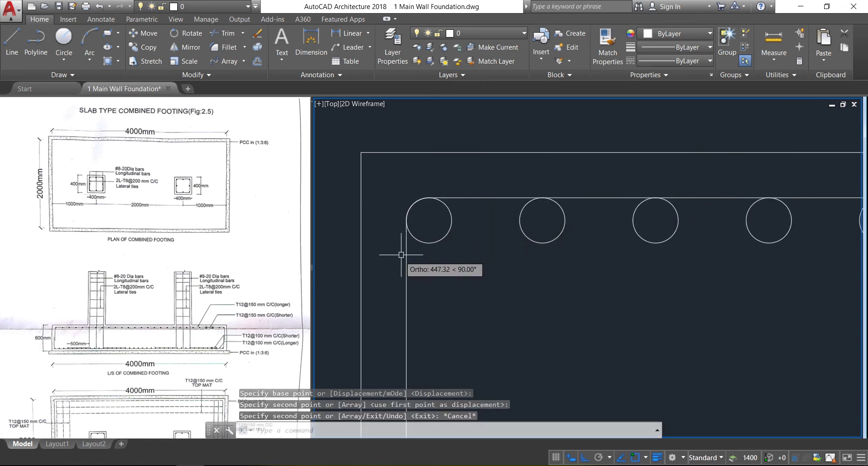
scroll(397, 182, "down", 5)
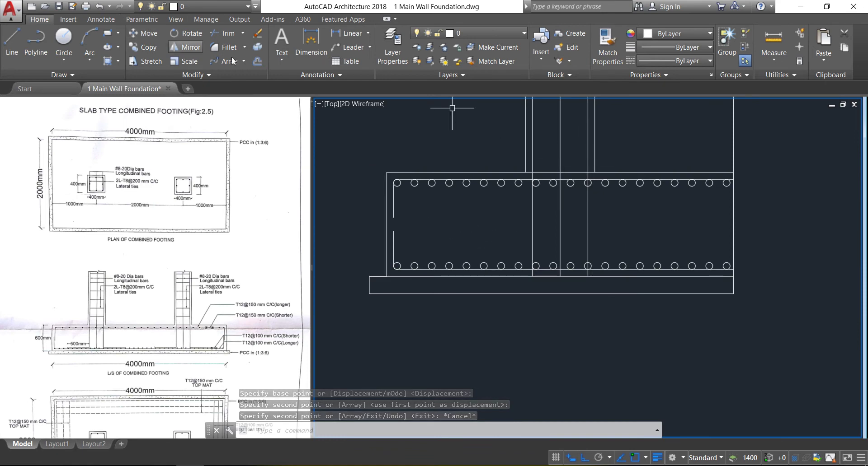
Trim the footing's top line between each column face and the adjacent outer vertical bar.
left_click(219, 35)
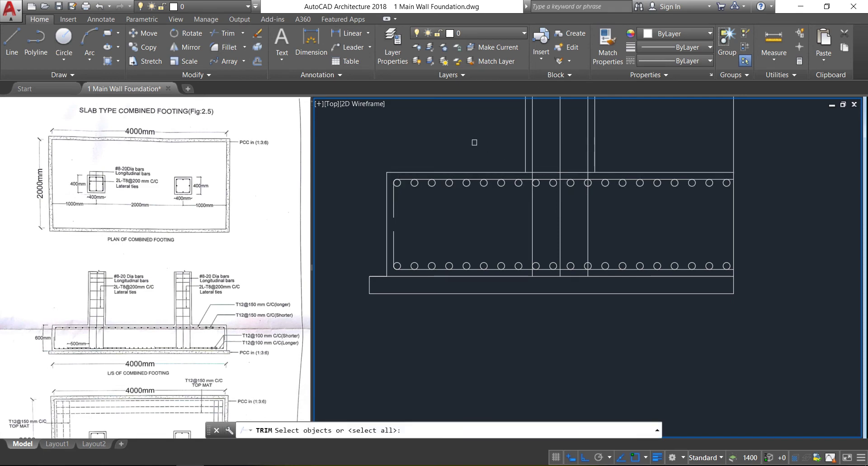
key("Return")
scroll(534, 173, "up", 8)
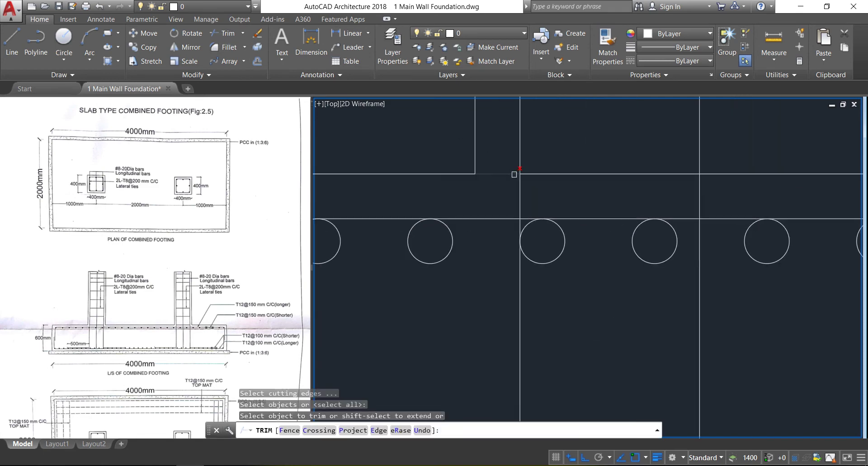
scroll(585, 193, "down", 4)
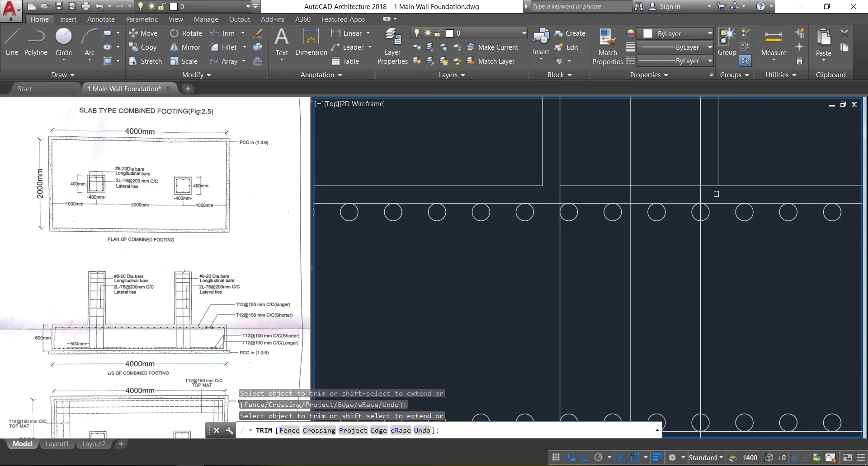
key("Escape")
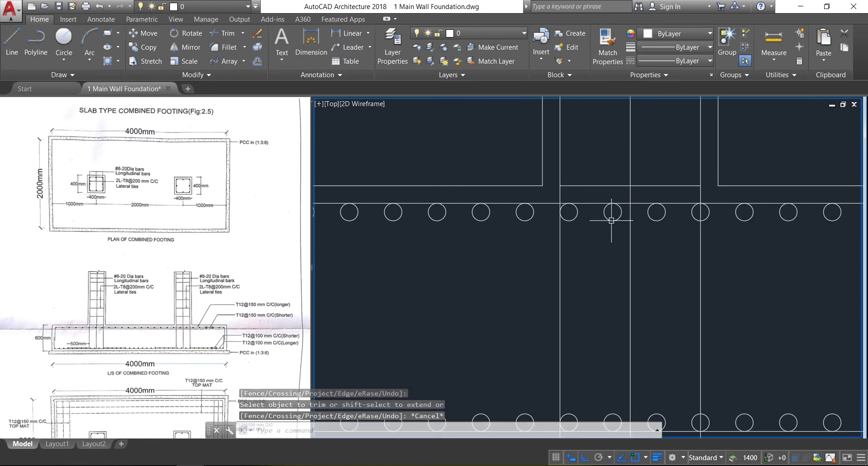
Start a breakline with symbol size 150 and extension distance 150.
scroll(559, 242, "down", 4)
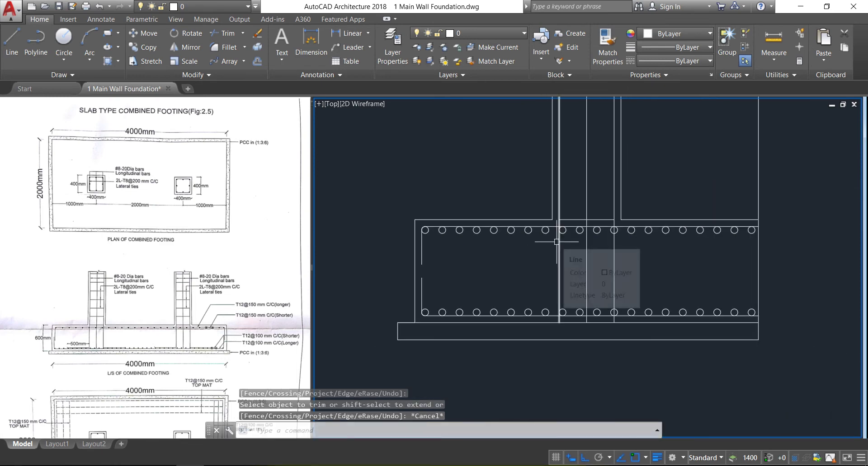
type("BR")
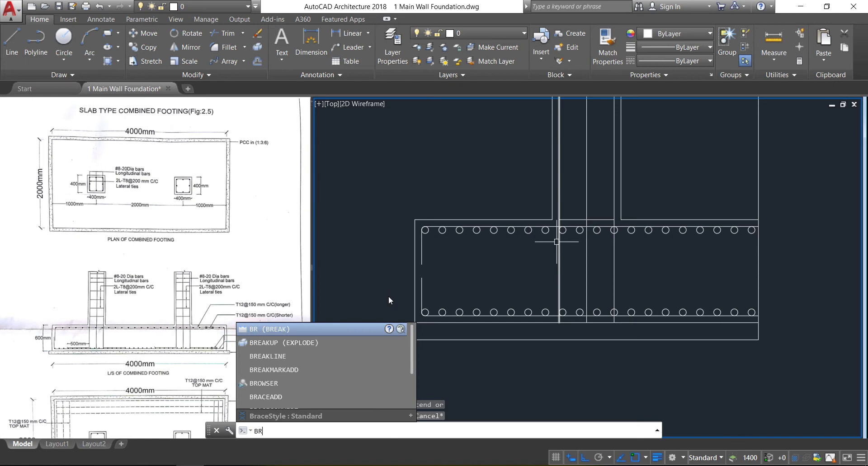
left_click(280, 357)
scroll(525, 283, "down", 2)
scroll(524, 283, "down", 2)
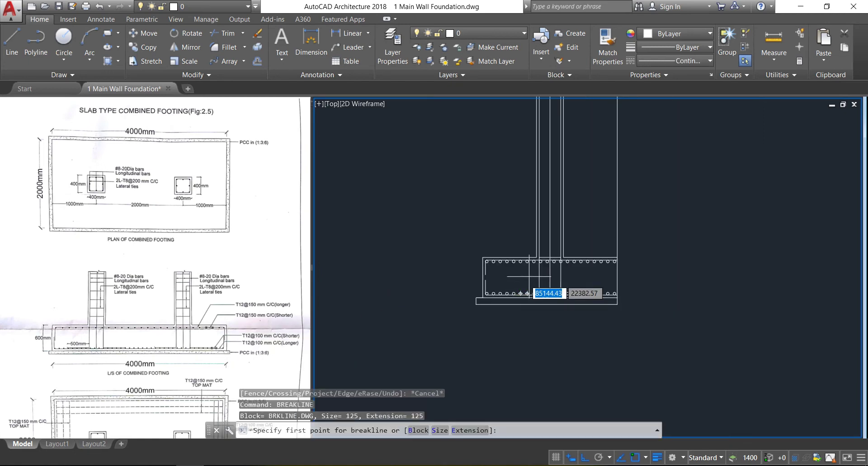
left_click(439, 432)
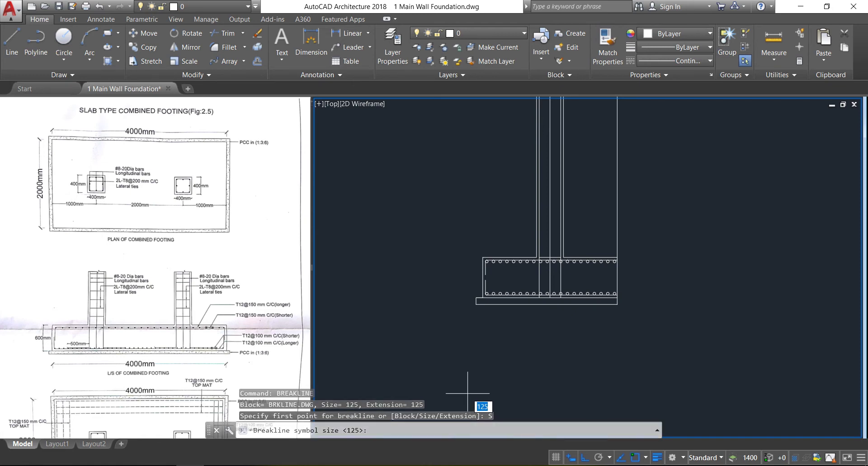
key("Return")
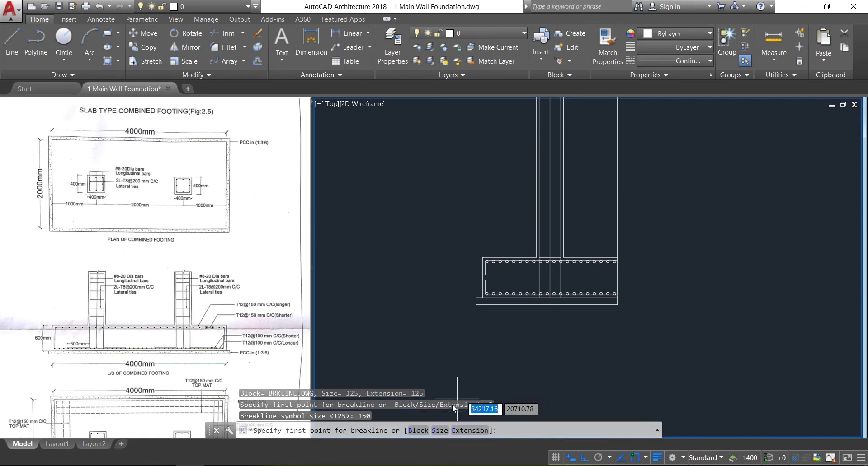
left_click(468, 430)
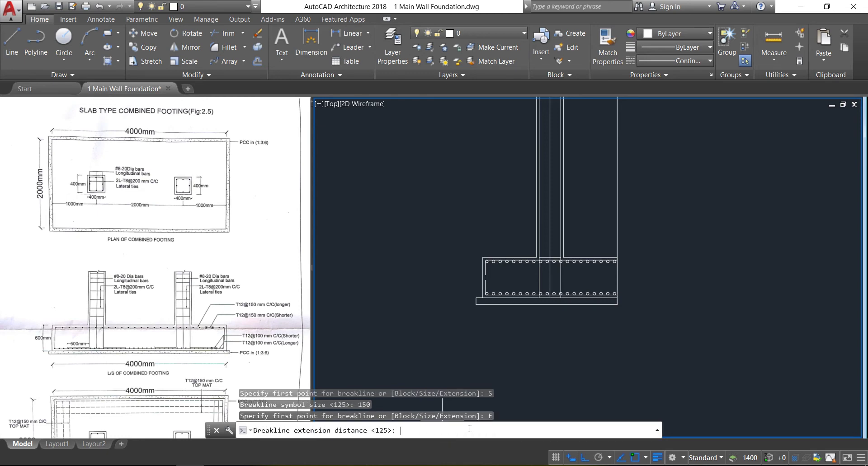
key("Return")
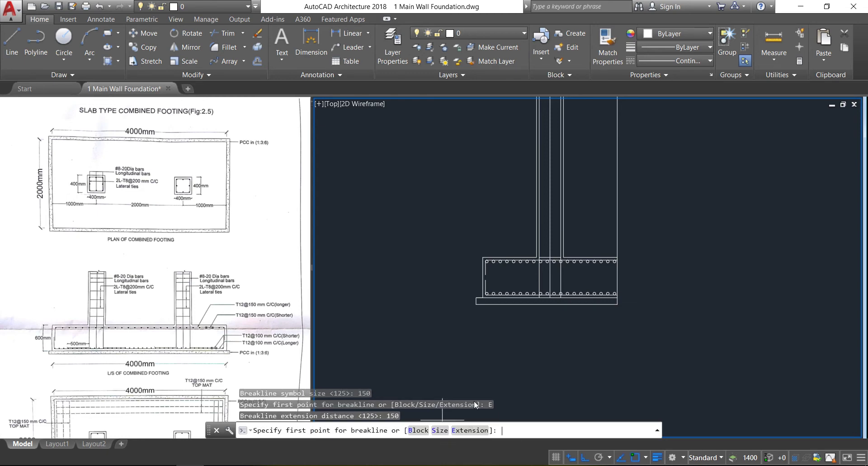
Place the breakline horizontally across the column between its outer faces, with the break symbol at the midpoint.
scroll(558, 217, "up", 3)
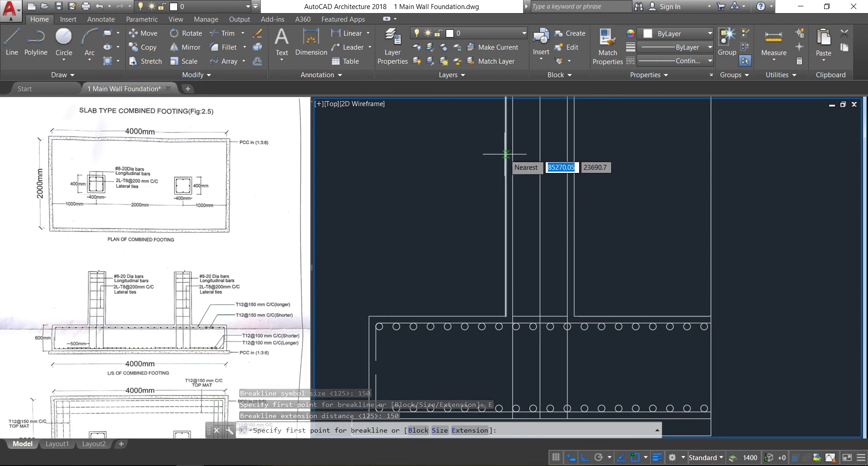
left_click(505, 154)
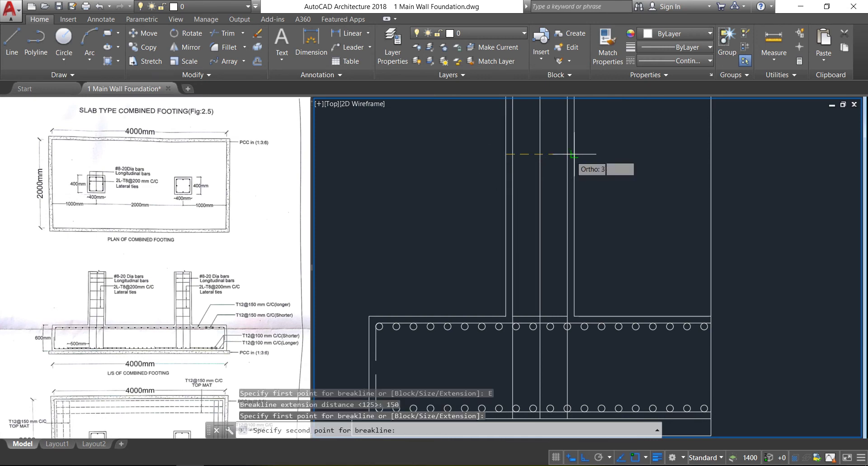
left_click(574, 154)
key("Return")
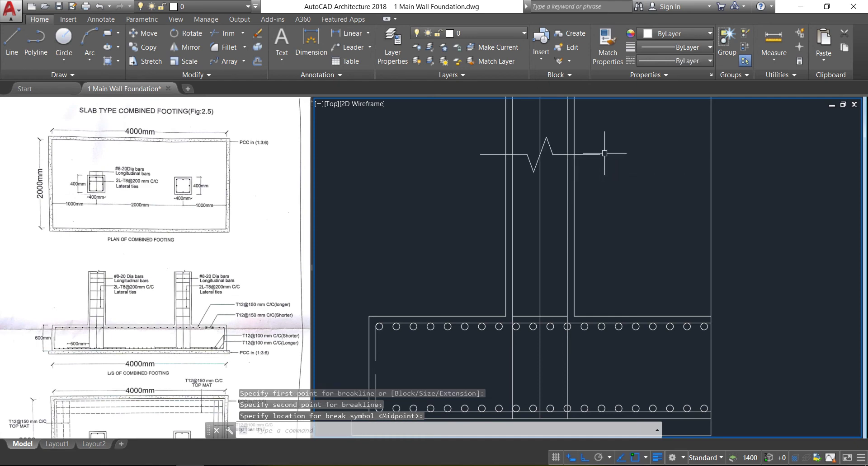
Trim the column faces and vertical bars above the breakline.
scroll(539, 232, "down", 3)
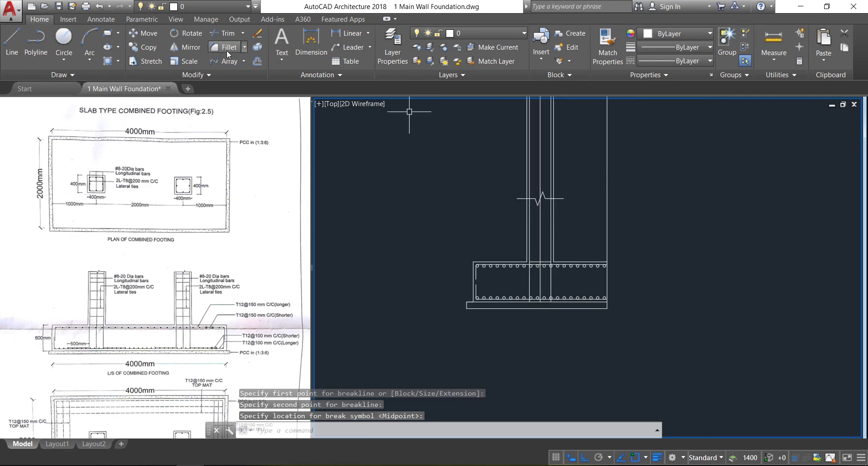
left_click(217, 33)
key("Return")
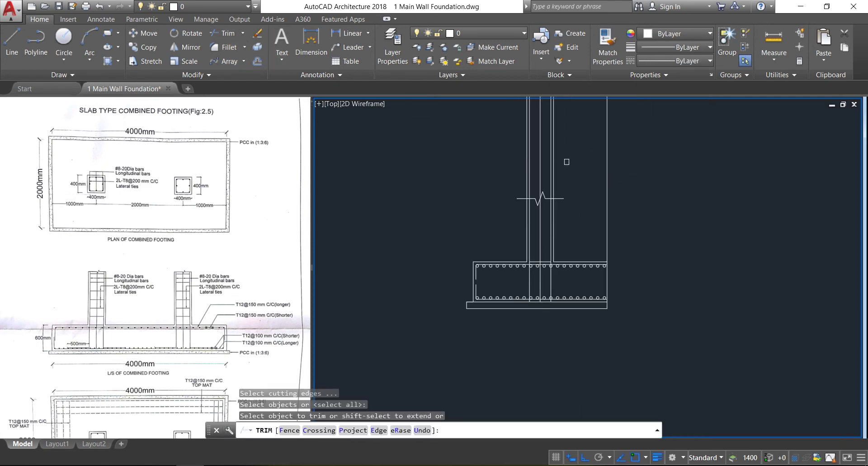
left_click(571, 198)
left_click(428, 98)
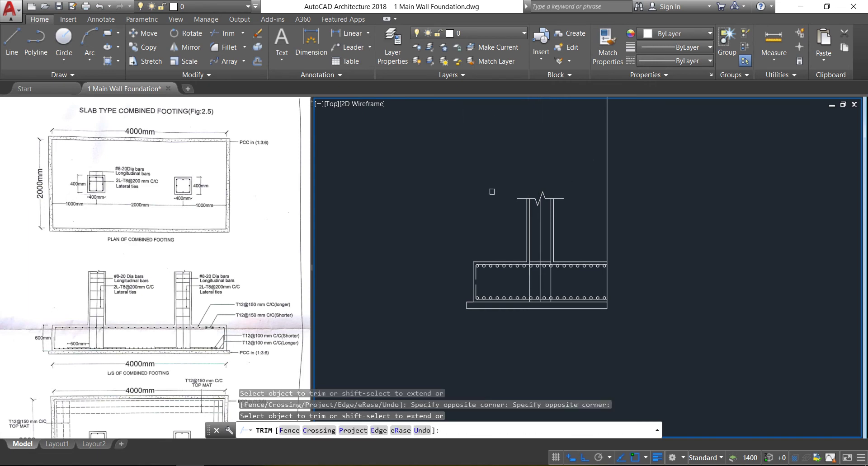
key("Escape")
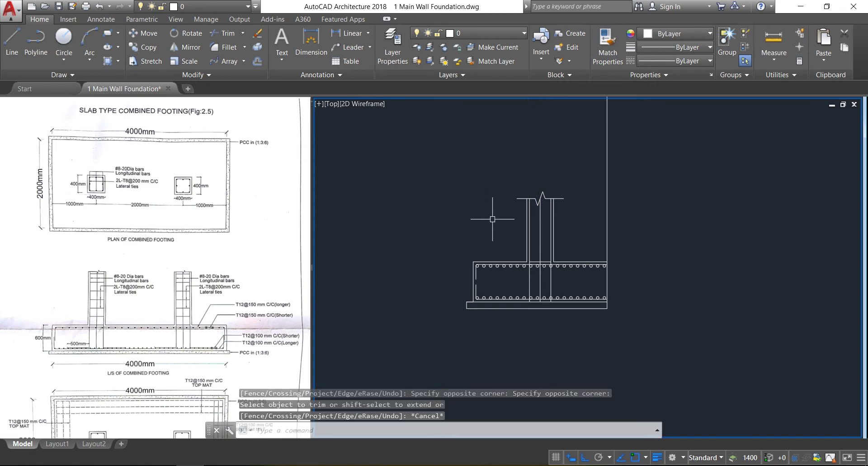
Create a path array of the horizontal tie line at the footing top along the column's right vertical bar with 200 mm spacing.
scroll(542, 263, "up", 8)
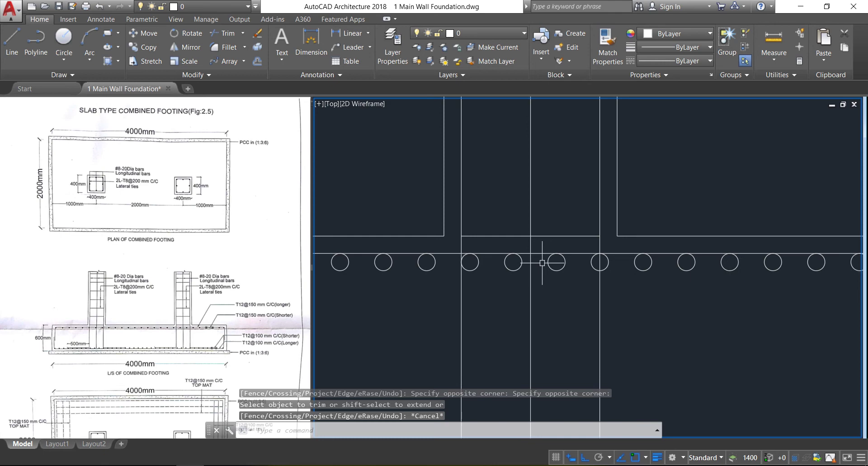
left_click(553, 236)
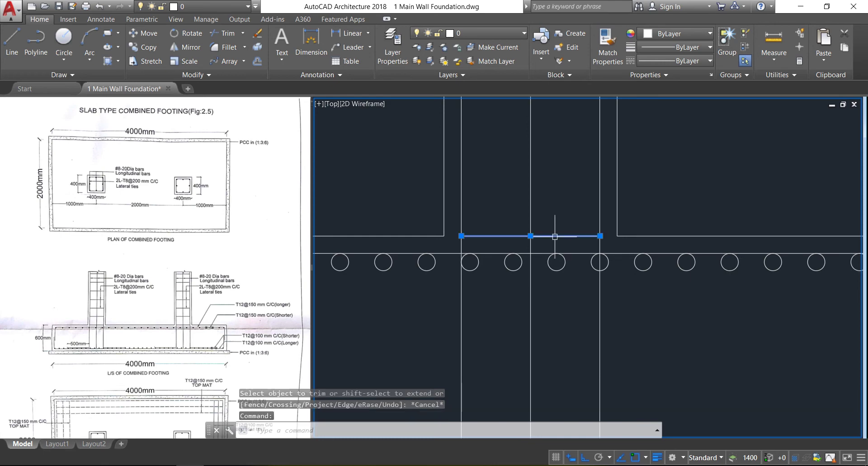
left_click(229, 62)
scroll(561, 338, "down", 2)
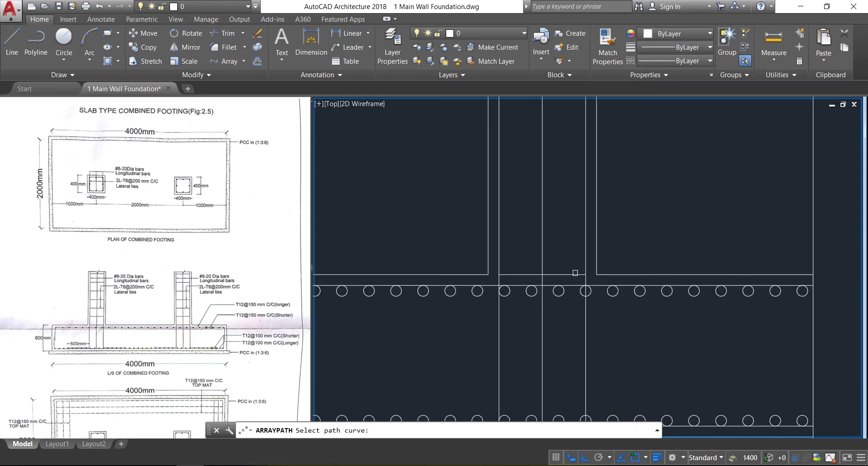
left_click(584, 261)
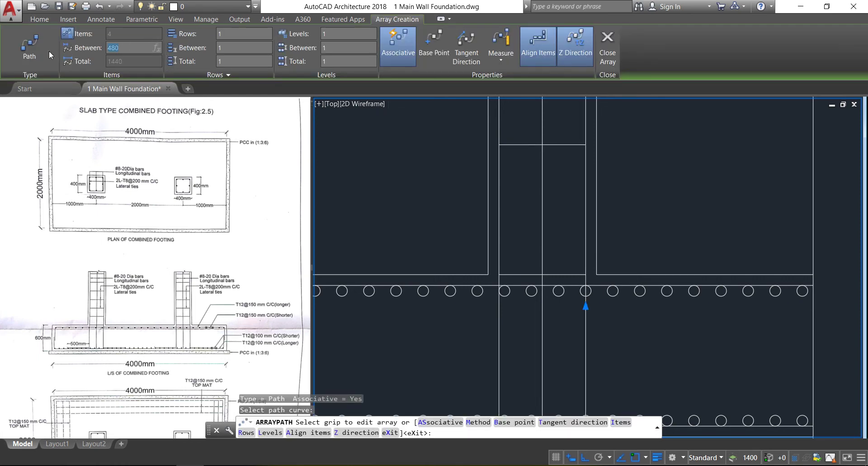
type("200")
key("Return")
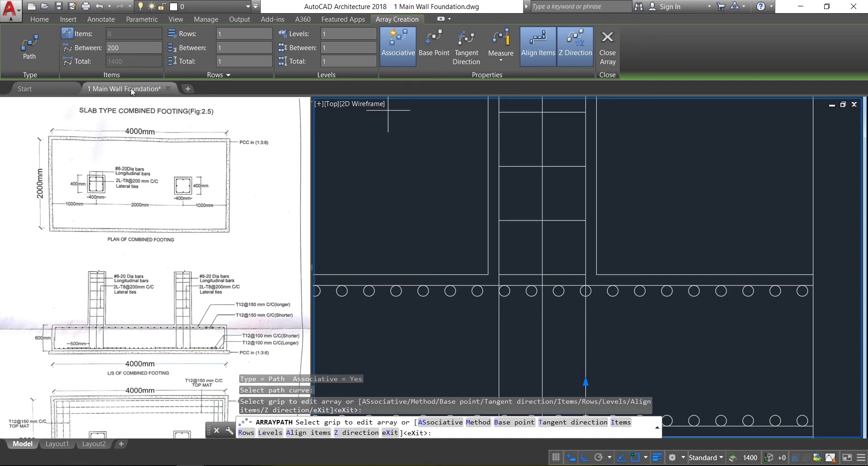
left_click(607, 47)
Explode the column tie array and erase the three ties extending above the column's straight break level.
scroll(659, 246, "down", 5)
scroll(590, 190, "up", 5)
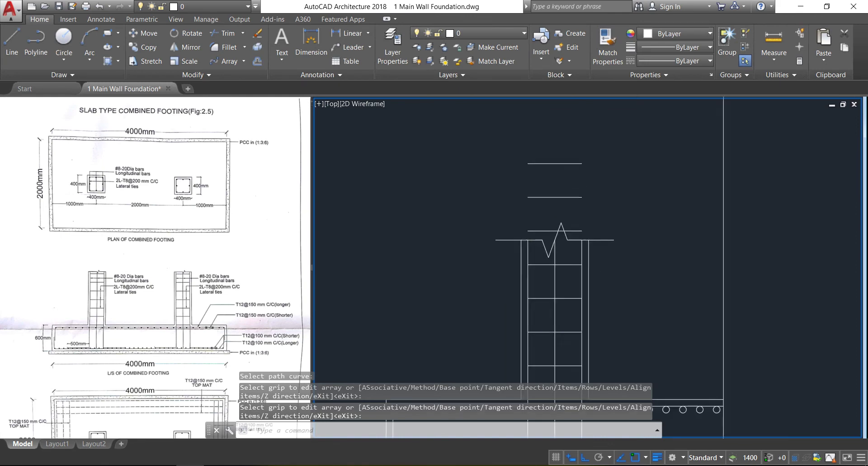
left_click(590, 190)
left_click(532, 128)
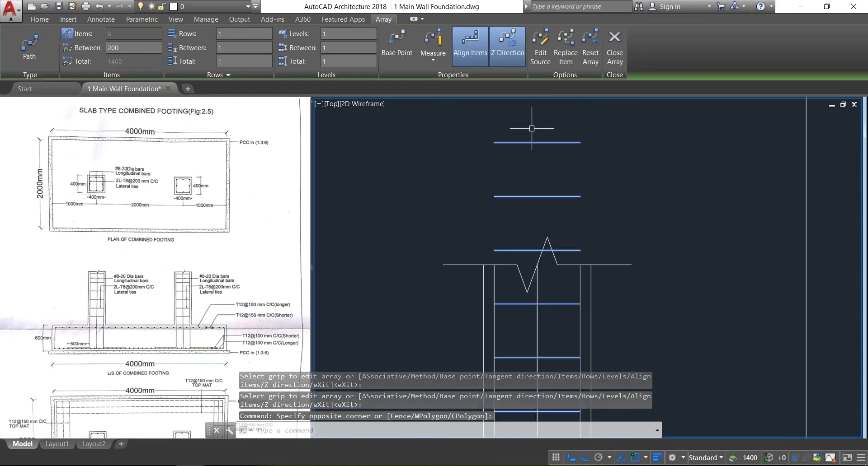
type("x")
key("Return")
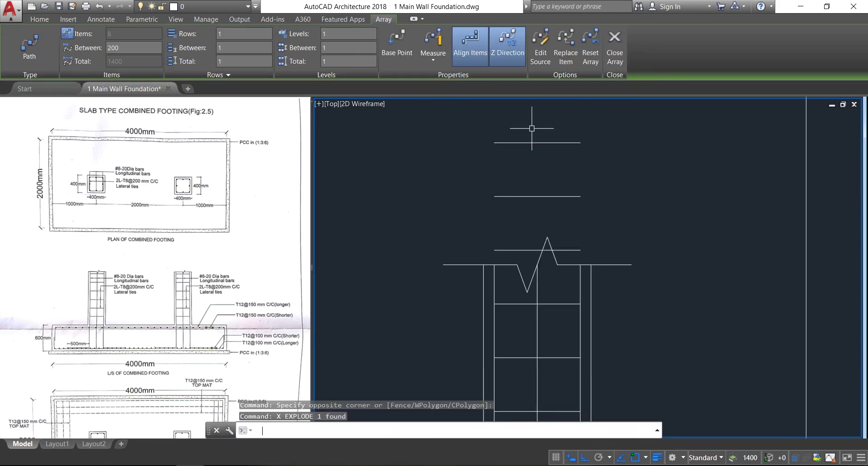
left_click(586, 260)
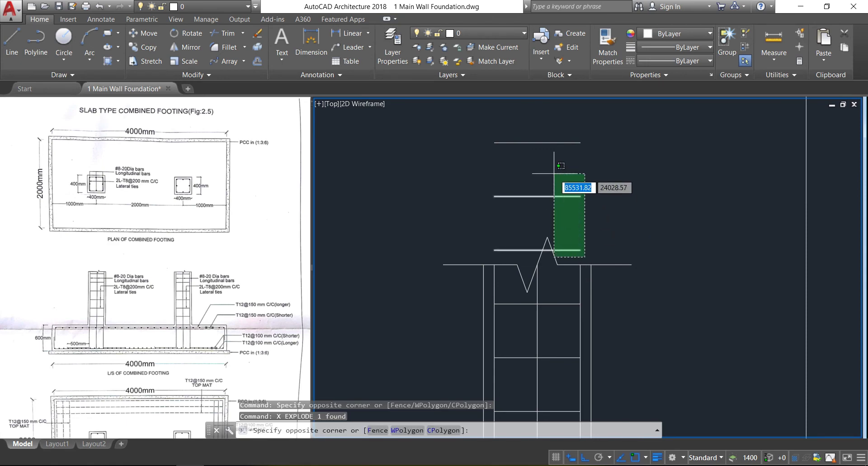
left_click(562, 136)
key("Delete")
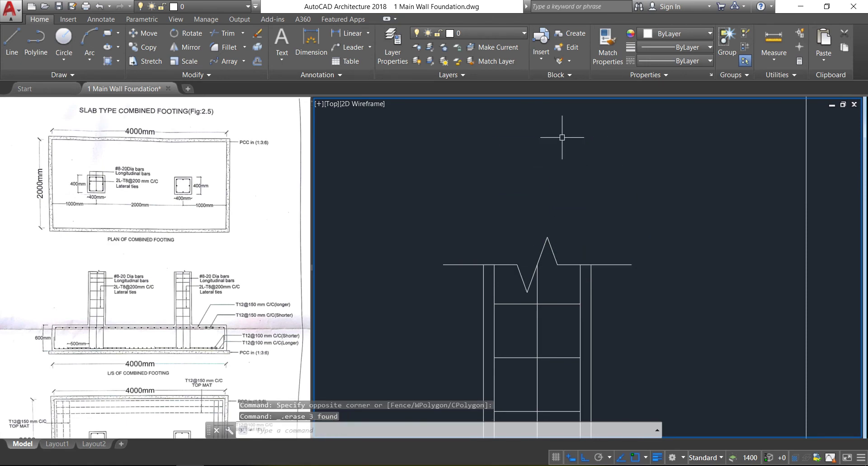
Erase the long vertical centre line at the right end of the half section.
scroll(516, 185, "down", 5)
scroll(513, 267, "up", 2)
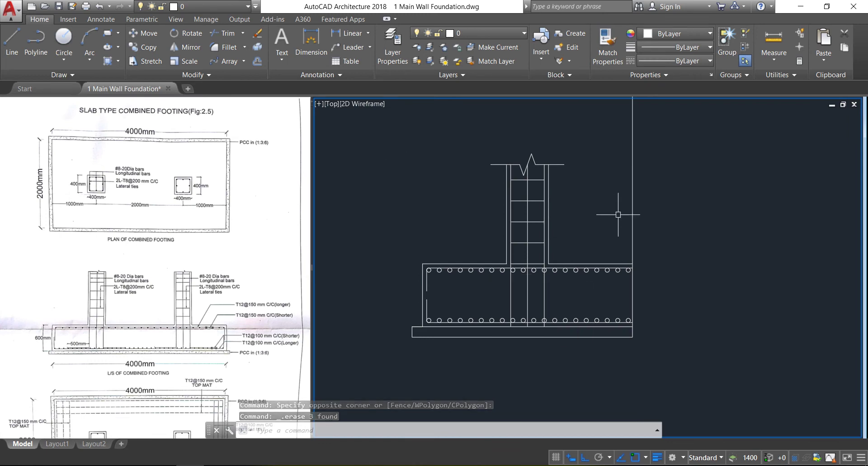
left_click(660, 210)
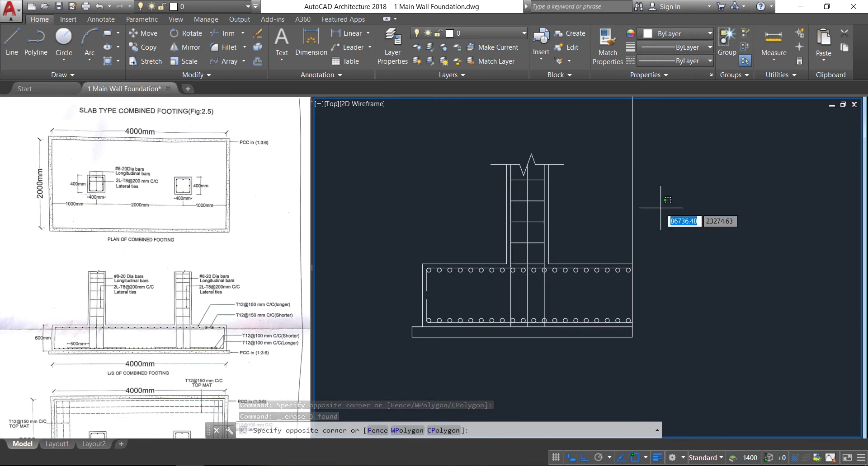
left_click(620, 190)
key("Delete")
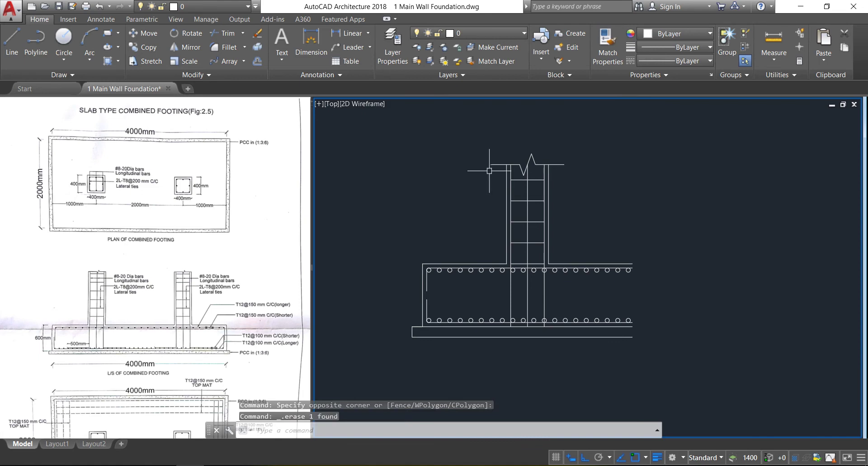
Mirror the whole left half of the longitudinal section about the vertical line through its open right end, keeping the source objects.
left_click(369, 132)
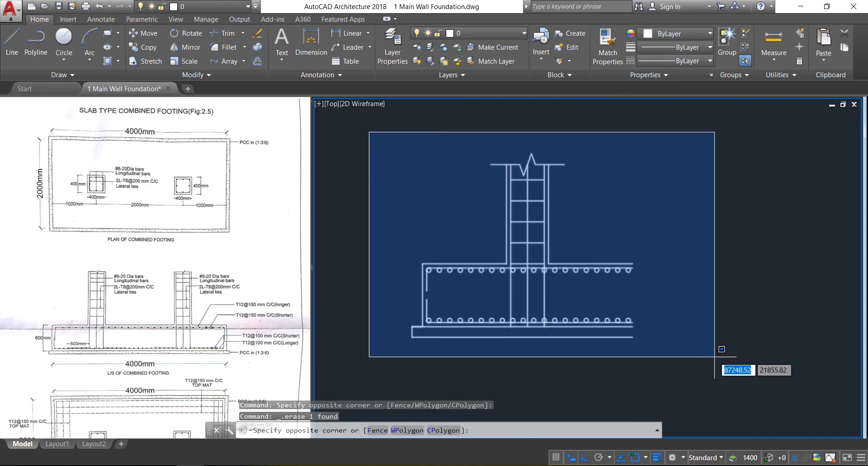
left_click(718, 361)
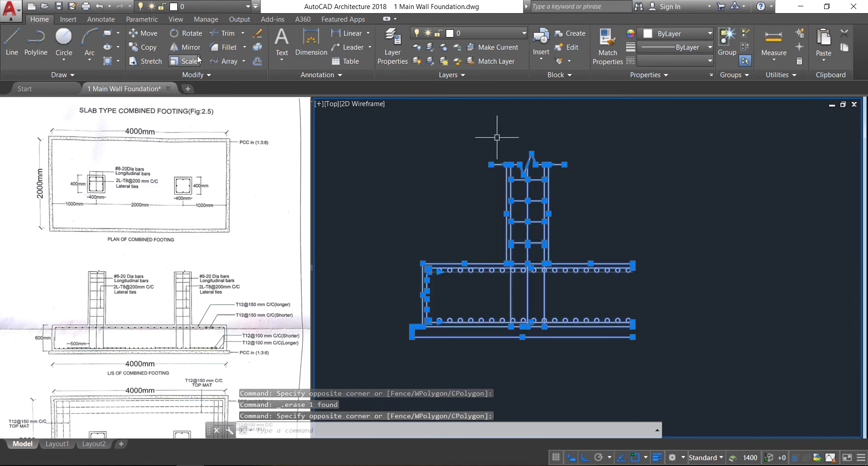
left_click(186, 47)
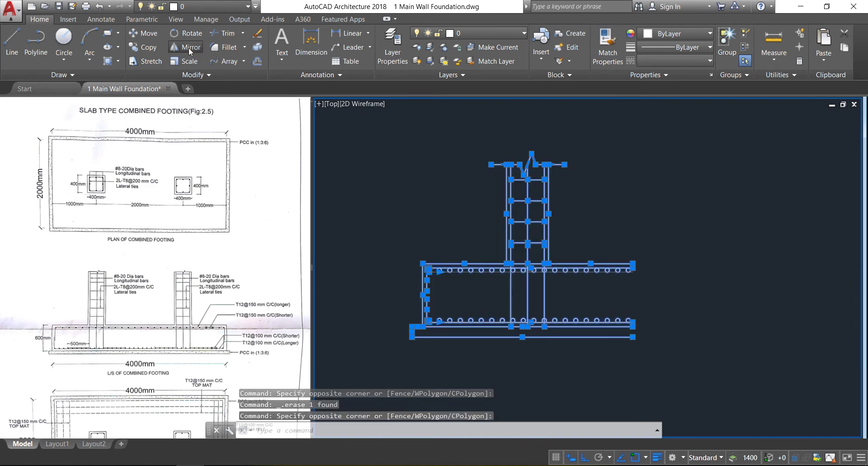
left_click(633, 337)
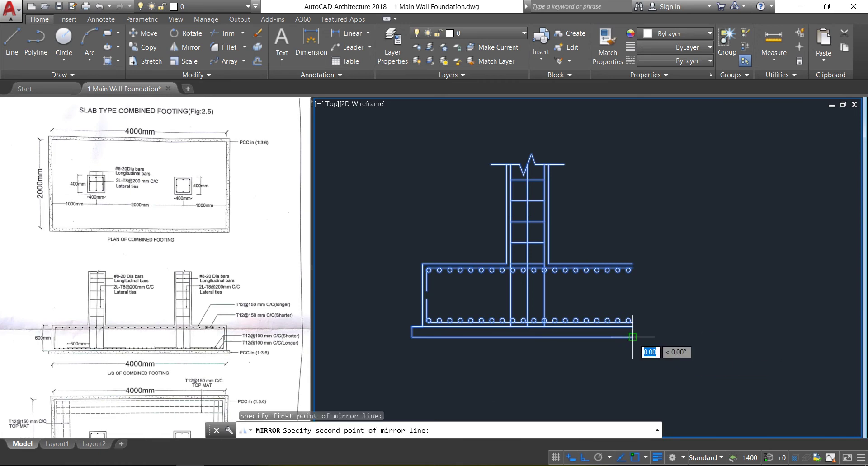
left_click(638, 382)
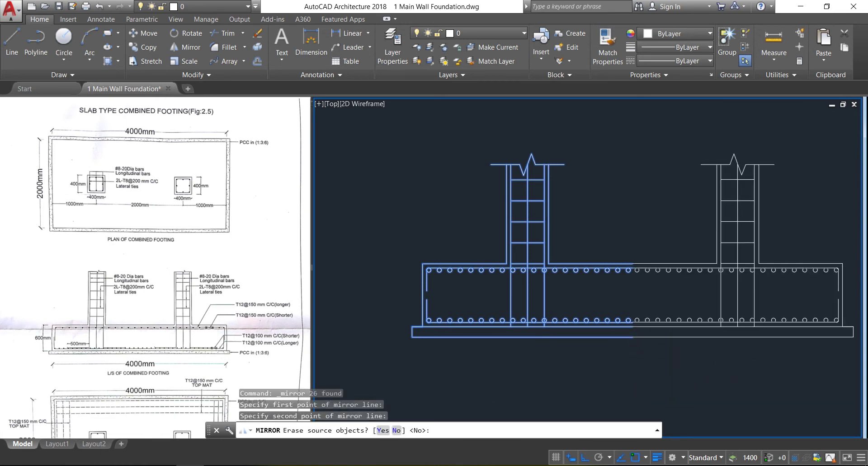
key("Return")
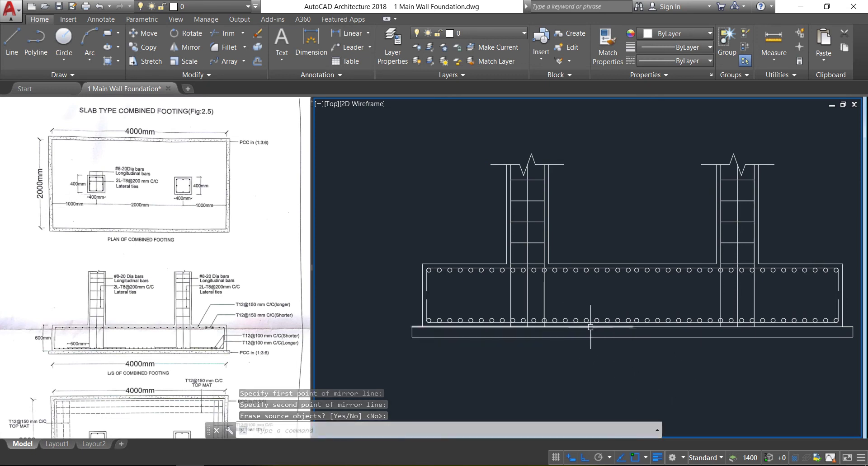
Move the footing plan with both columns straight down so it sits closer above the longitudinal section.
scroll(573, 303, "down", 4)
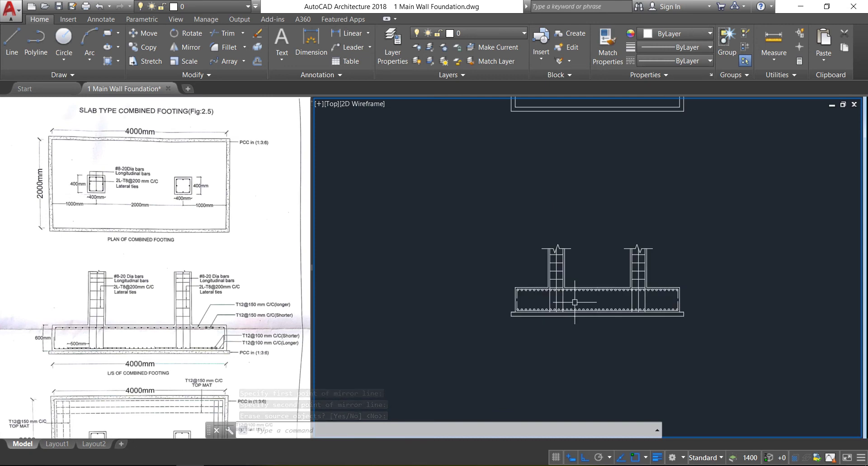
mouse_move(607, 343)
middle_mouse_down()
mouse_move(575, 215)
mouse_move(576, 223)
middle_mouse_up()
left_click(118, 313)
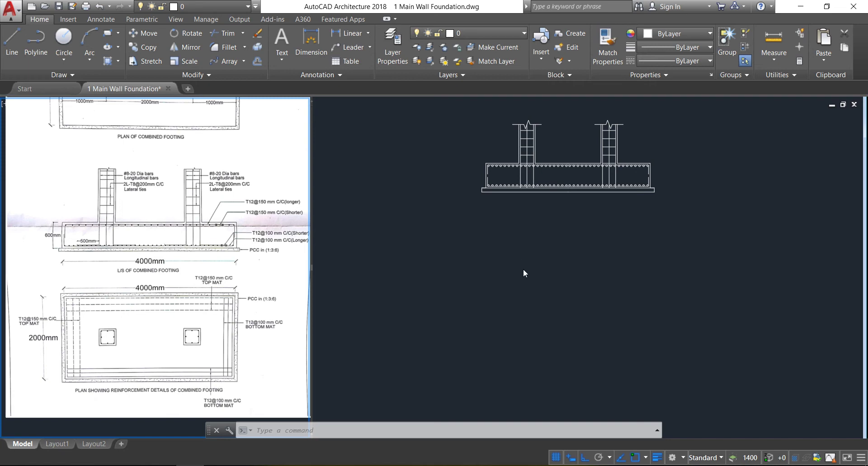
left_click(533, 258)
scroll(534, 303, "down", 3)
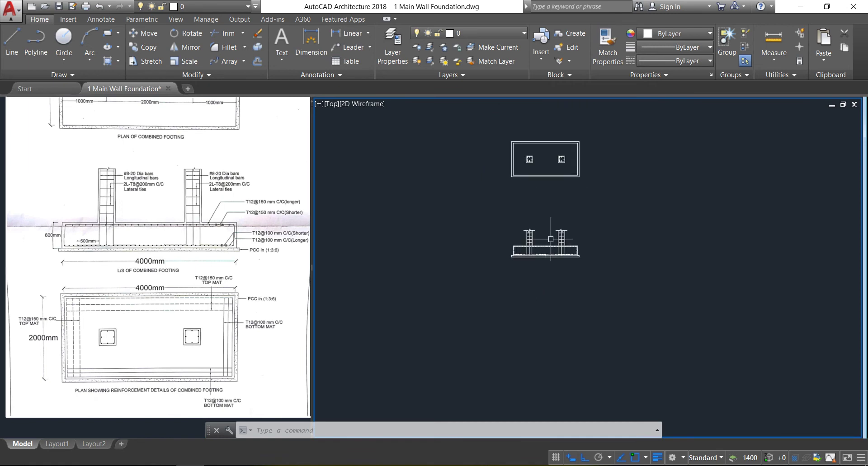
scroll(556, 221, "up", 2)
scroll(528, 216, "down", 2)
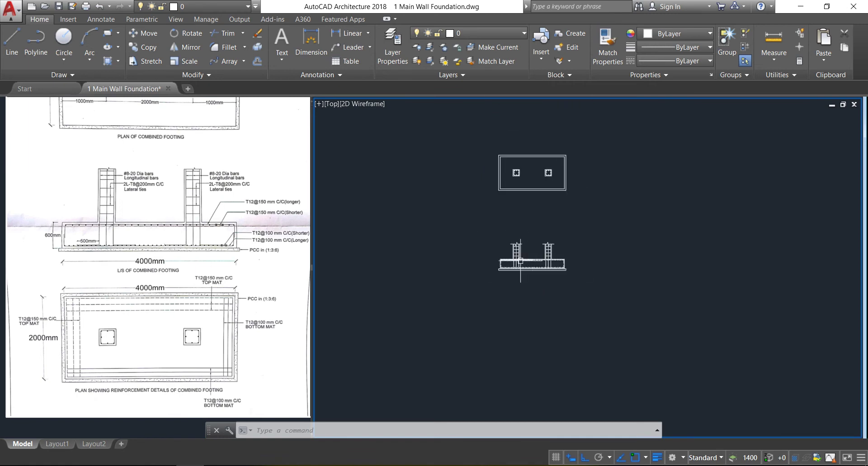
scroll(510, 149, "up", 2)
left_click(459, 143)
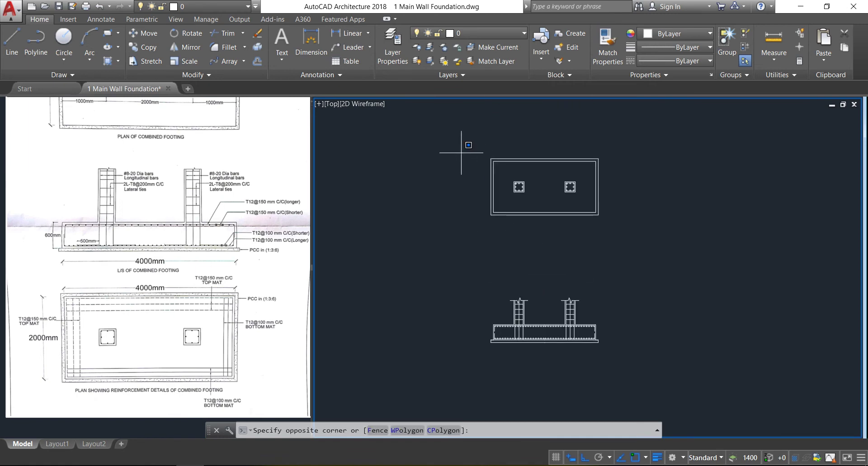
left_click(650, 256)
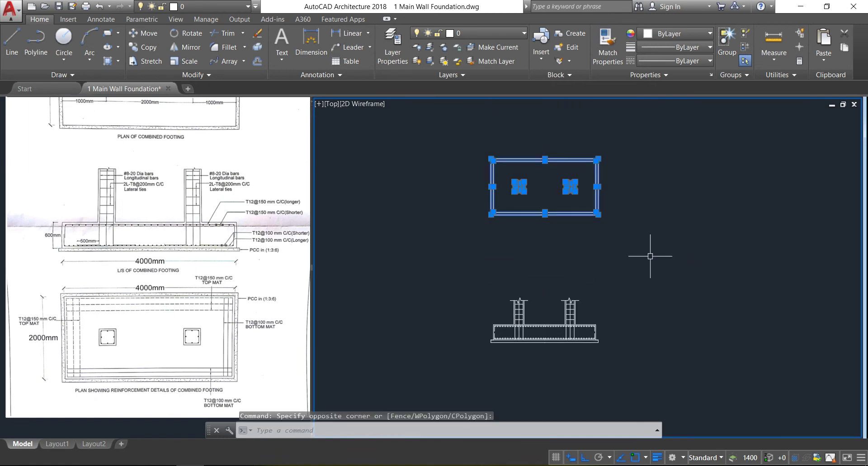
left_click(145, 34)
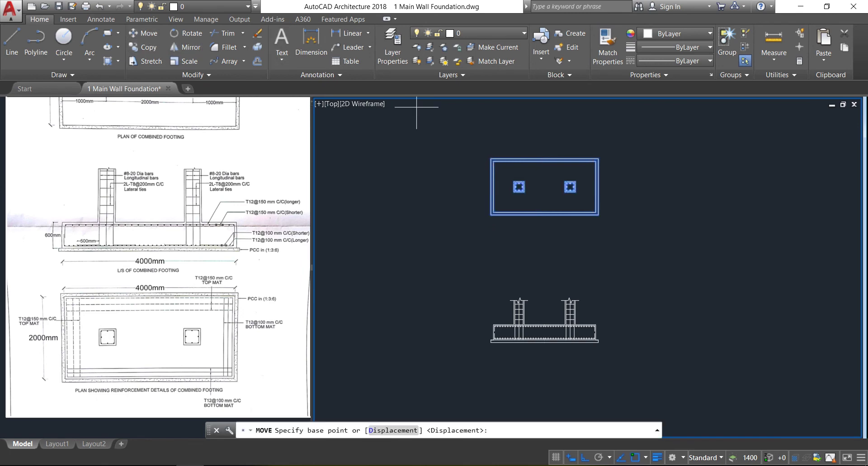
left_click(598, 215)
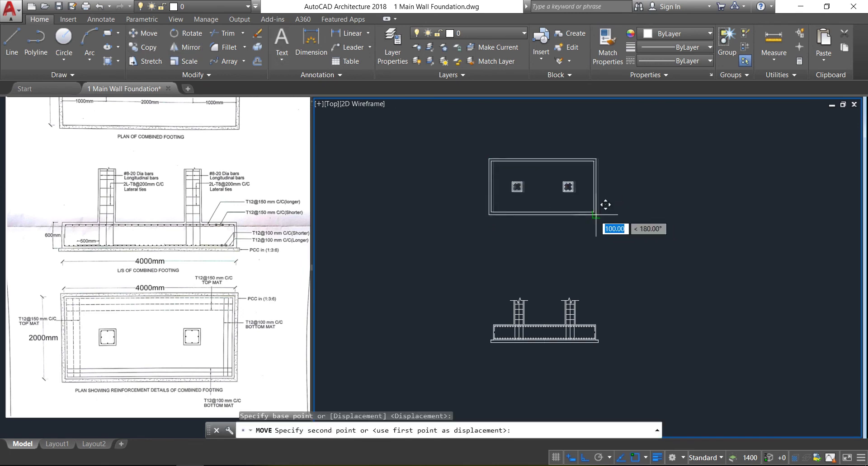
left_click(609, 284)
Copy the footing plan with both columns straight down to just below the longitudinal section.
scroll(554, 359, "up", 3)
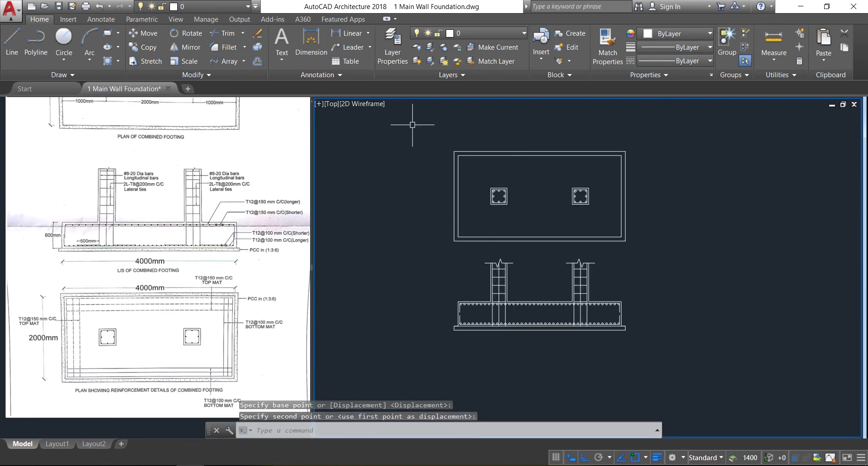
left_click(427, 130)
left_click(679, 254)
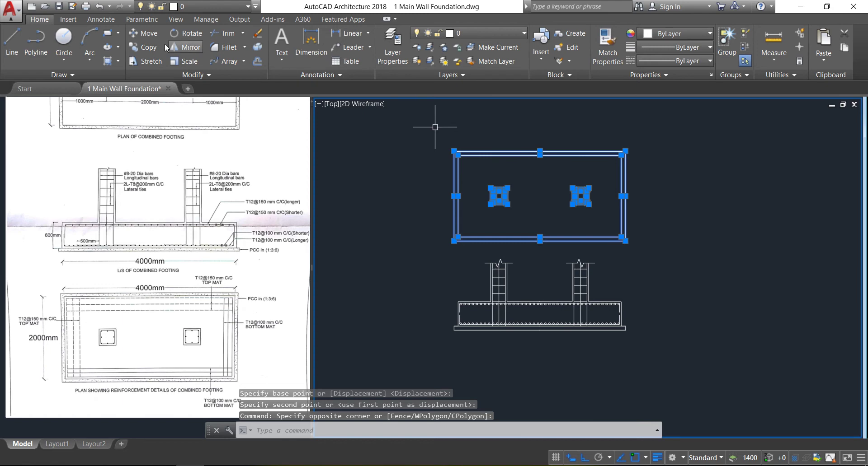
left_click(147, 47)
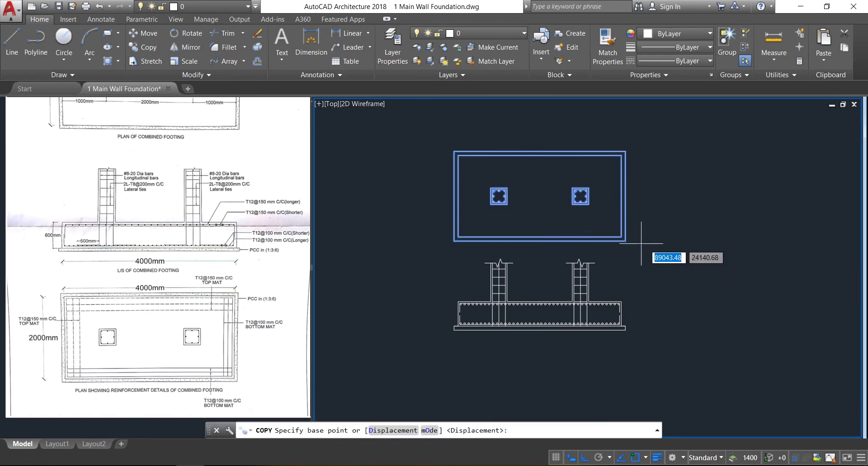
left_click(542, 195)
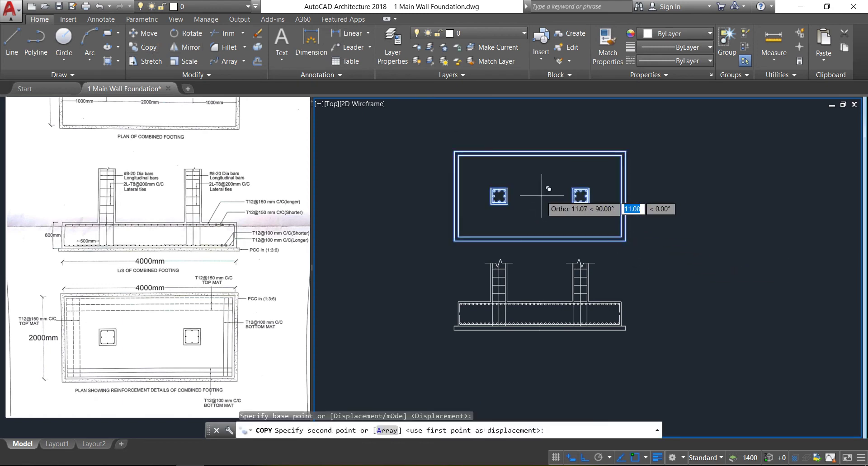
scroll(542, 195, "down", 4)
scroll(544, 261, "up", 4)
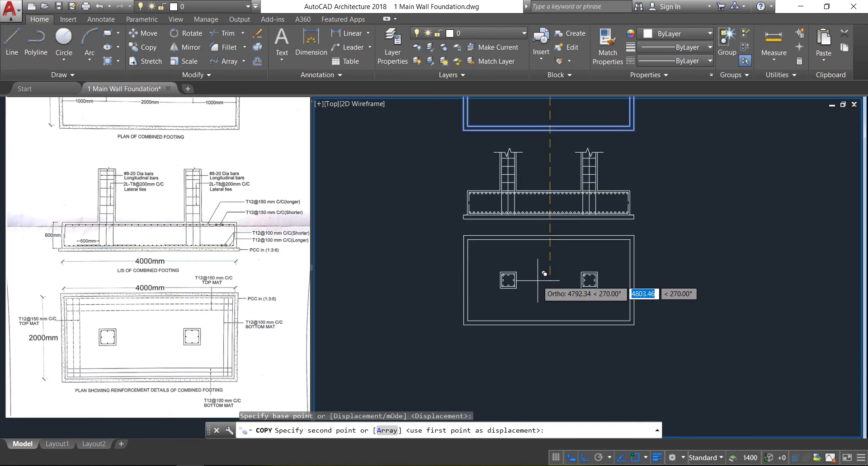
left_click(552, 273)
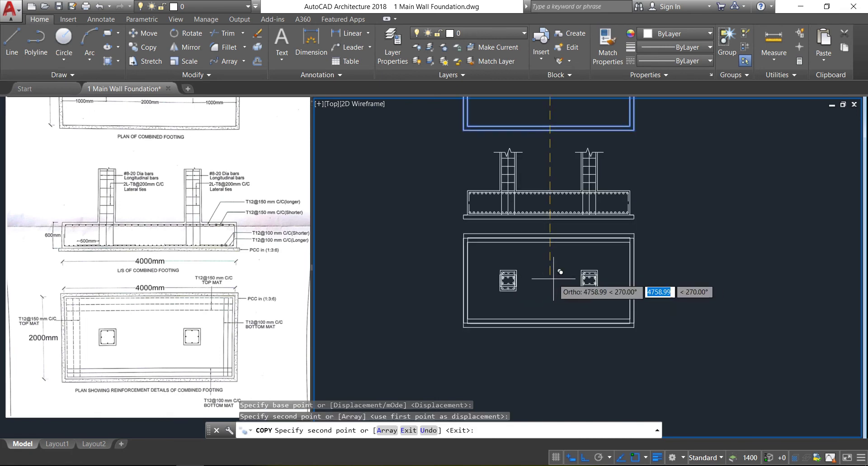
key("Escape")
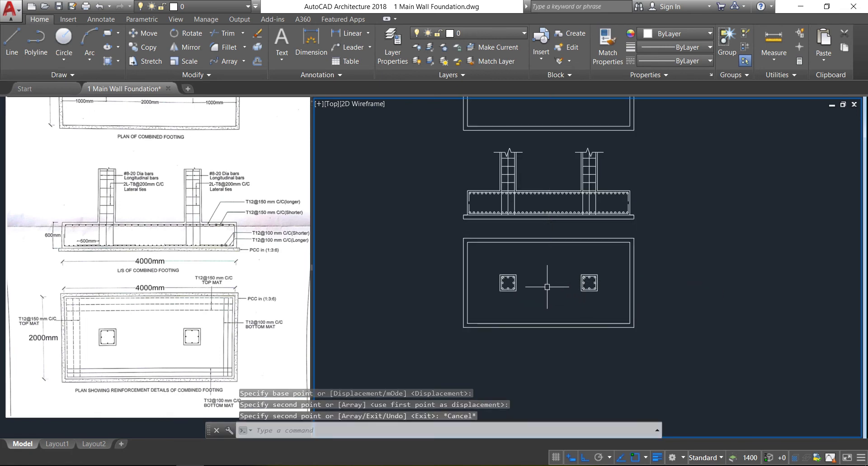
Offset all four edges of the copied plan's inner rectangle inward by 40 mm.
left_click(256, 60)
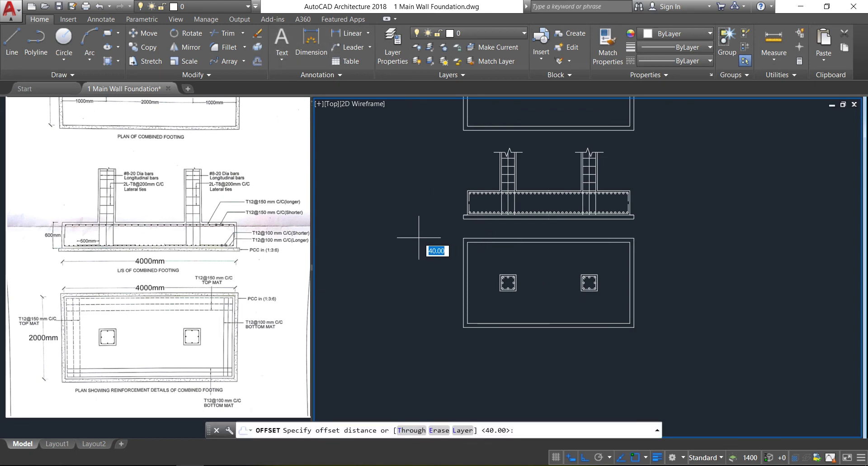
key("Return")
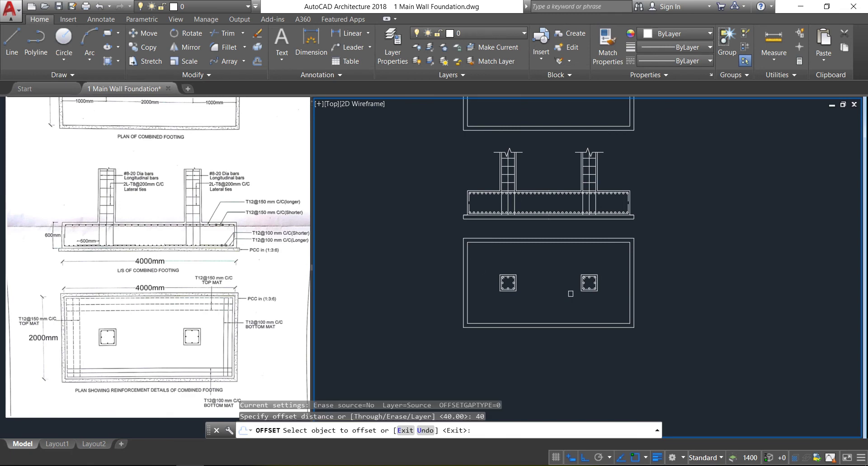
scroll(576, 335, "up", 2)
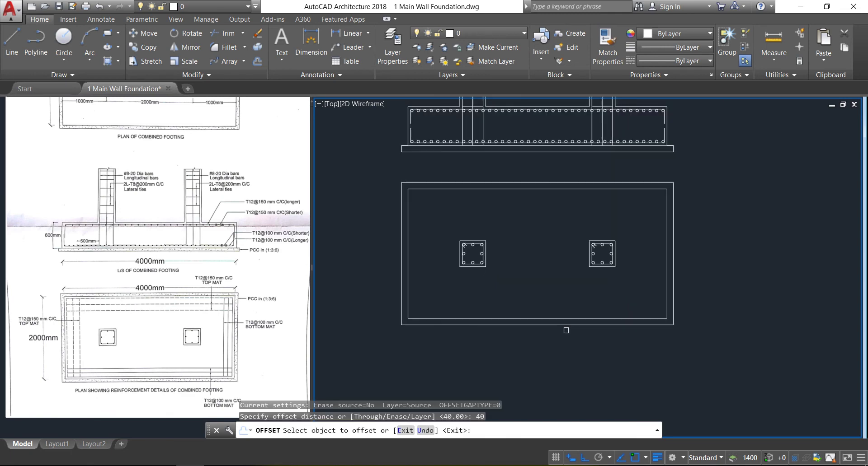
left_click(472, 191)
left_click(424, 224)
left_click(410, 225)
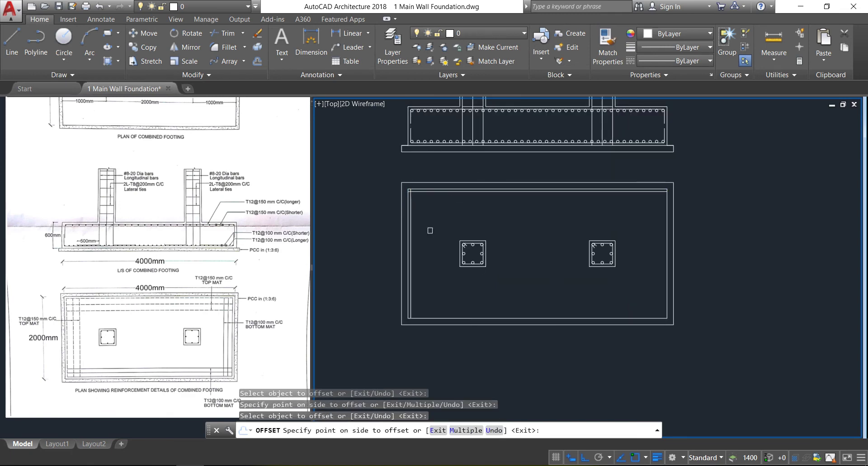
left_click(430, 231)
left_click(525, 318)
left_click(527, 299)
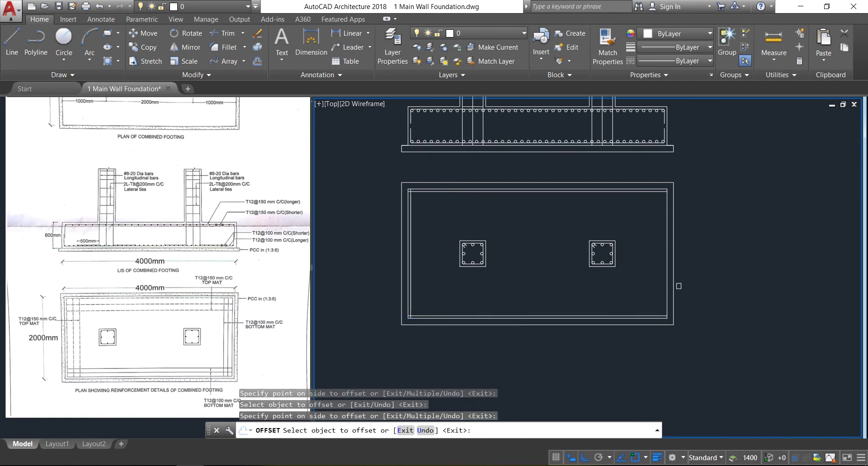
left_click(668, 274)
left_click(641, 273)
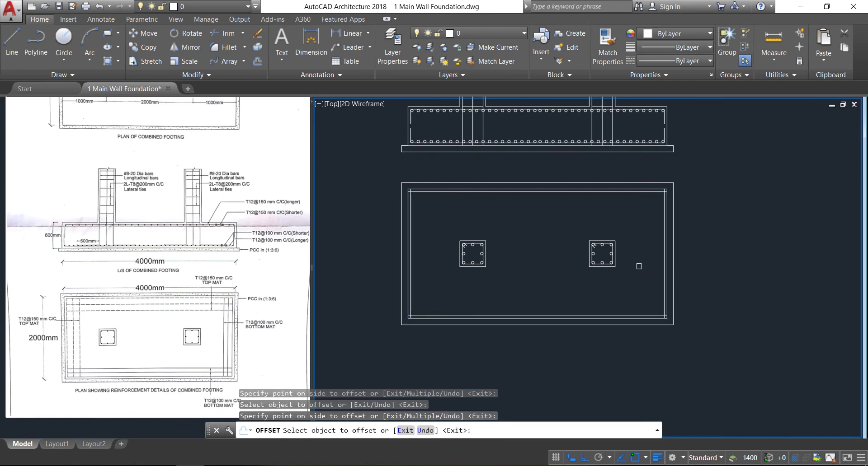
key("Escape")
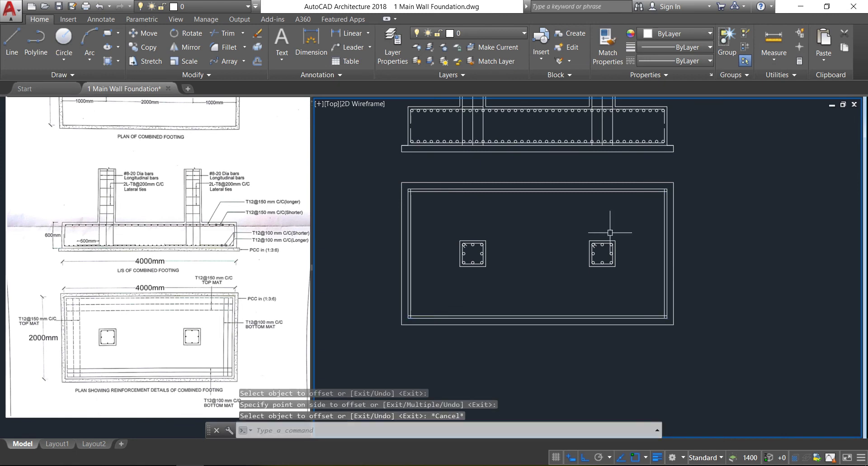
Trim the overlapping ends of the offset lines at all four corners of the copied plan into a clean rectangle.
left_click(221, 35)
key("Return")
scroll(409, 191, "up", 6)
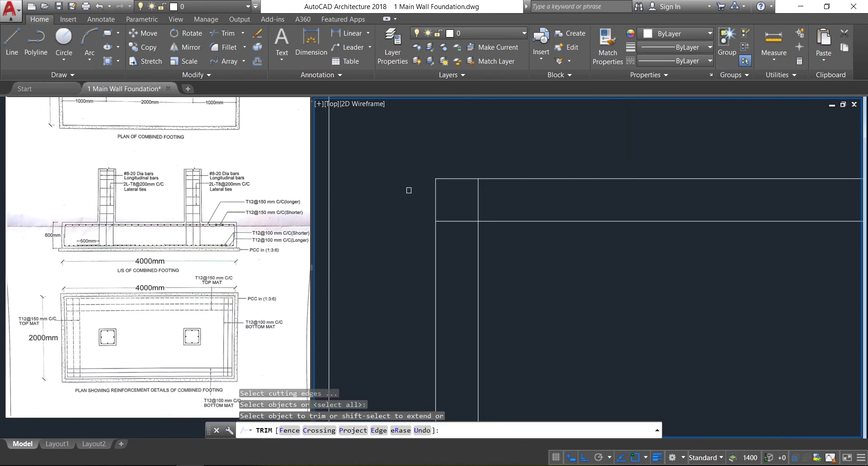
left_click(478, 200)
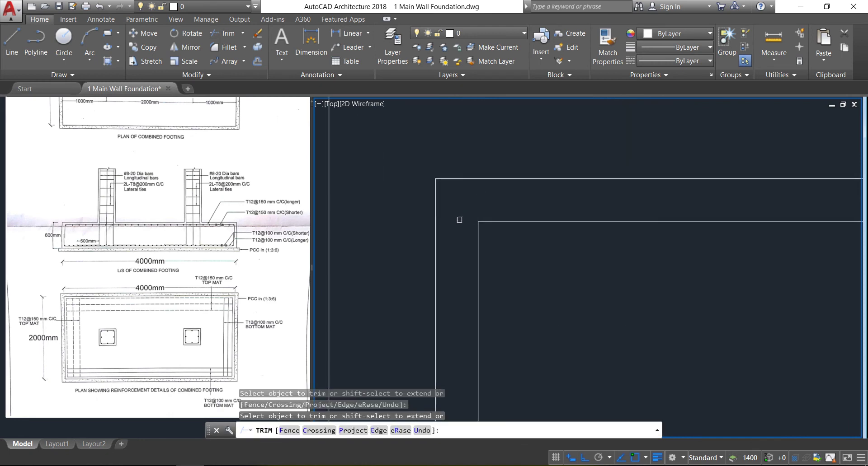
scroll(380, 194, "down", 5)
scroll(807, 194, "up", 5)
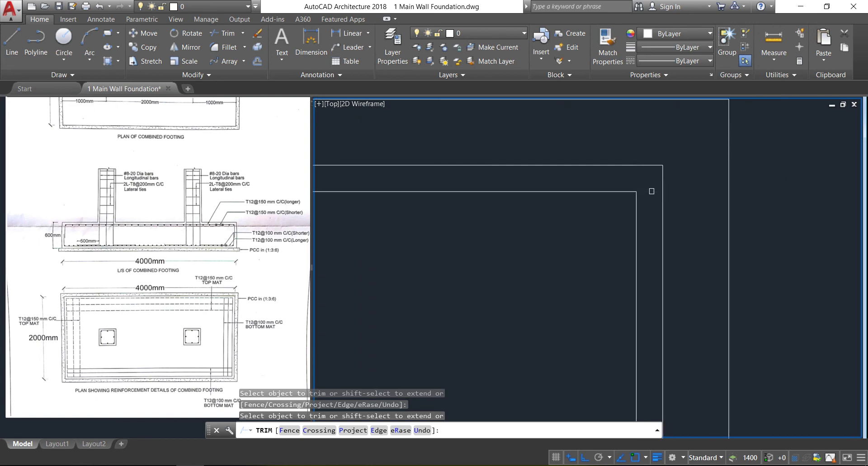
scroll(651, 192, "down", 5)
scroll(644, 306, "up", 5)
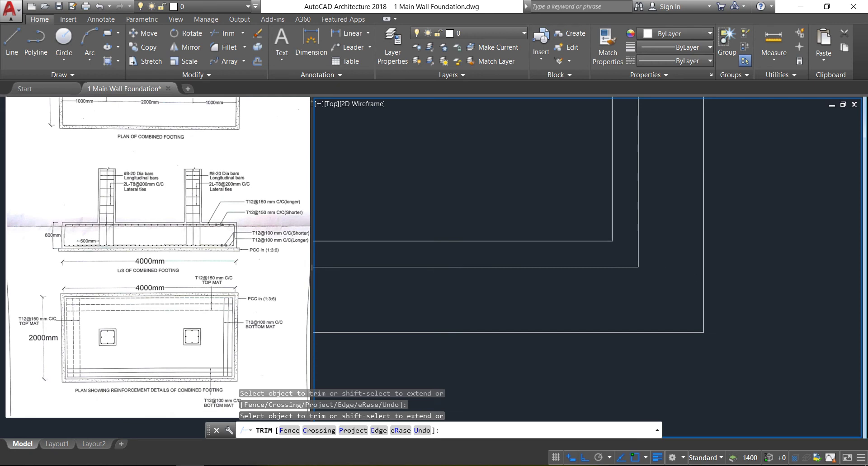
scroll(459, 267, "down", 5)
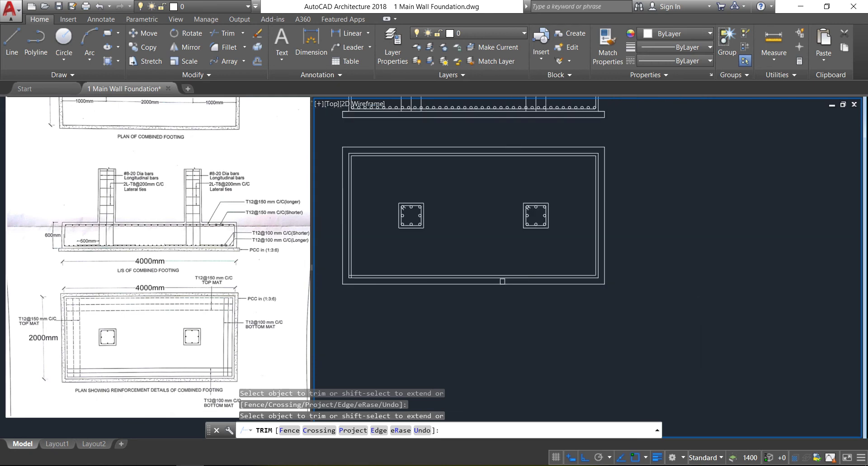
scroll(502, 281, "down", 2)
scroll(452, 277, "up", 6)
scroll(318, 204, "up", 5)
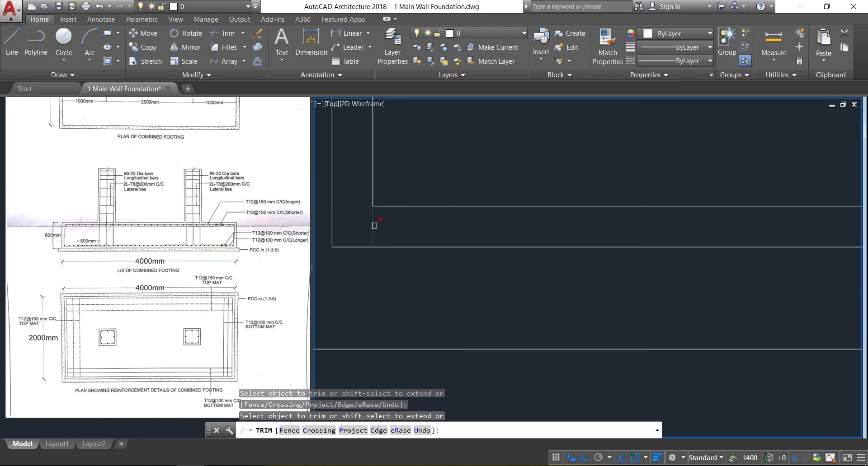
scroll(438, 283, "down", 5)
key("Escape")
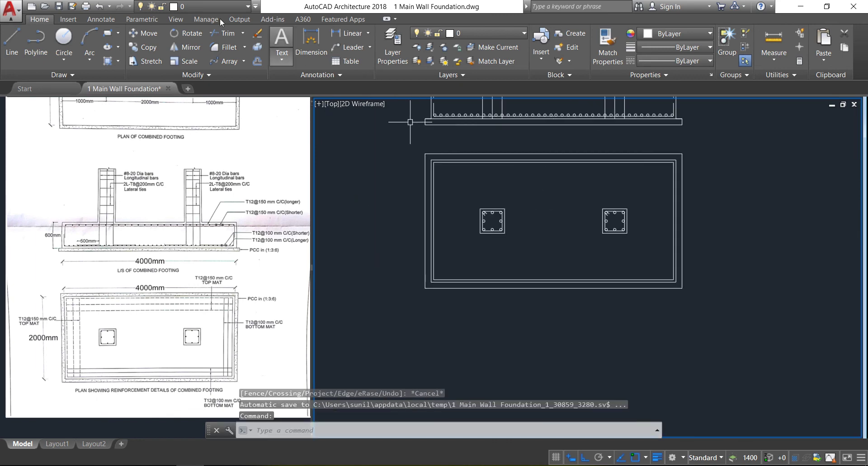
Offset the right edge of the lower plan's innermost rectangle inward three times at 100 mm spacing, using the Multiple option.
left_click(257, 60)
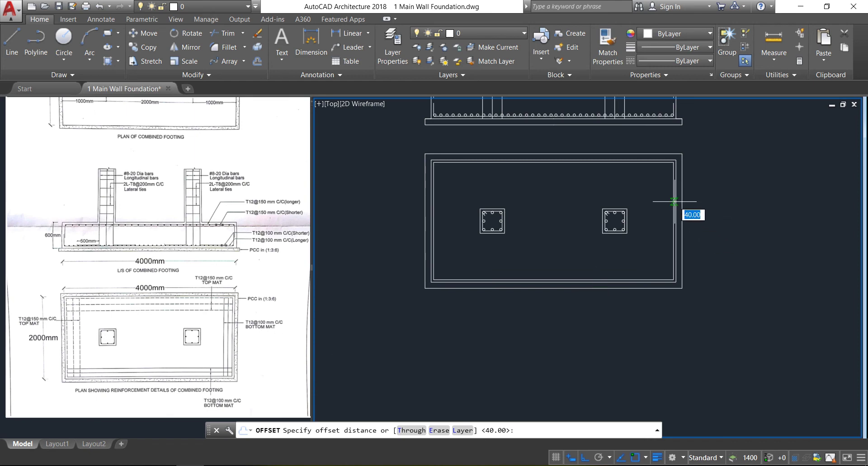
type("100")
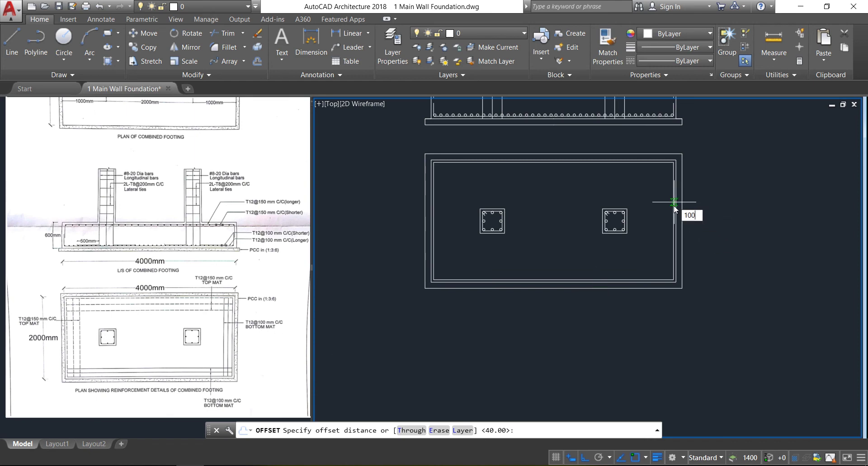
key("Return")
scroll(674, 202, "up", 4)
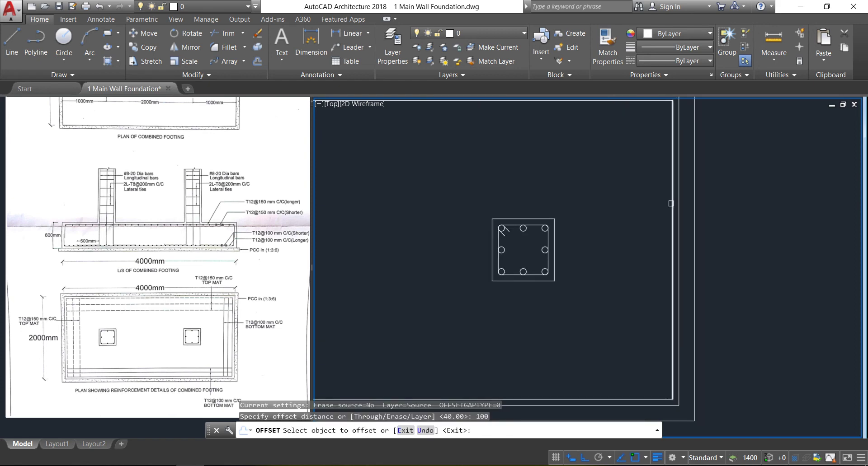
left_click(672, 202)
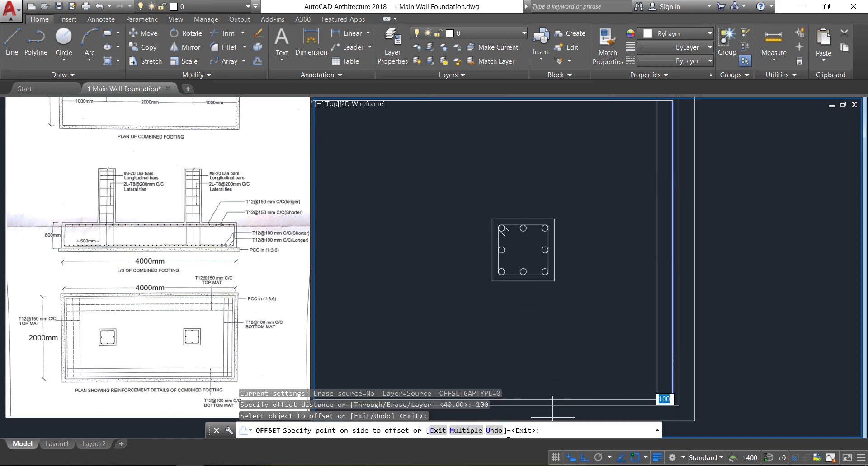
left_click(465, 431)
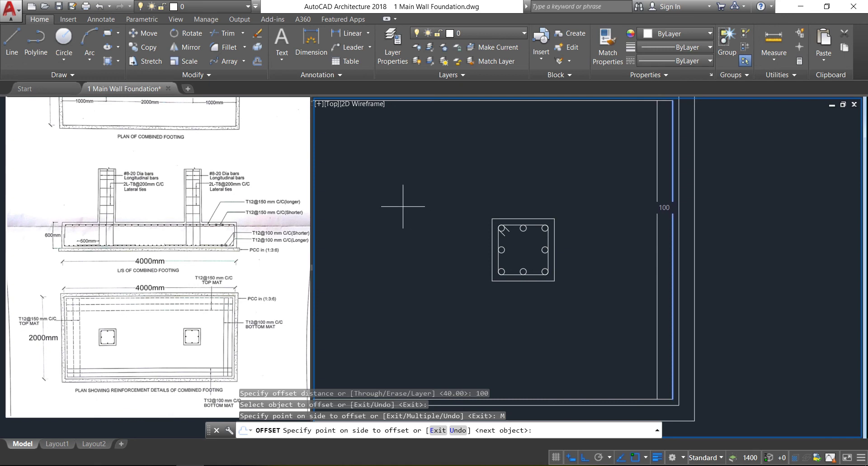
left_click(374, 198)
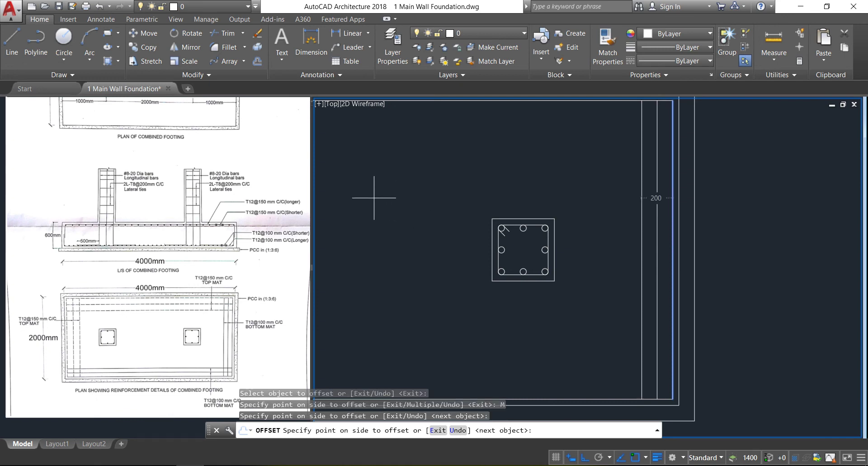
left_click(374, 198)
left_click(374, 198)
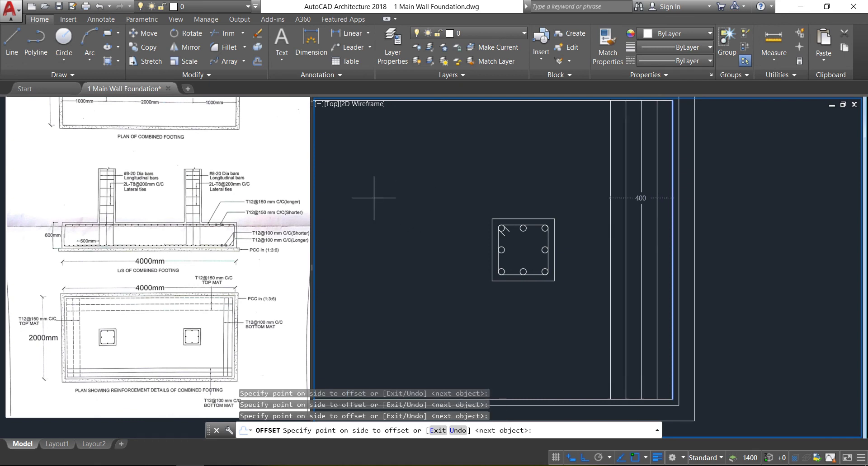
key("Return")
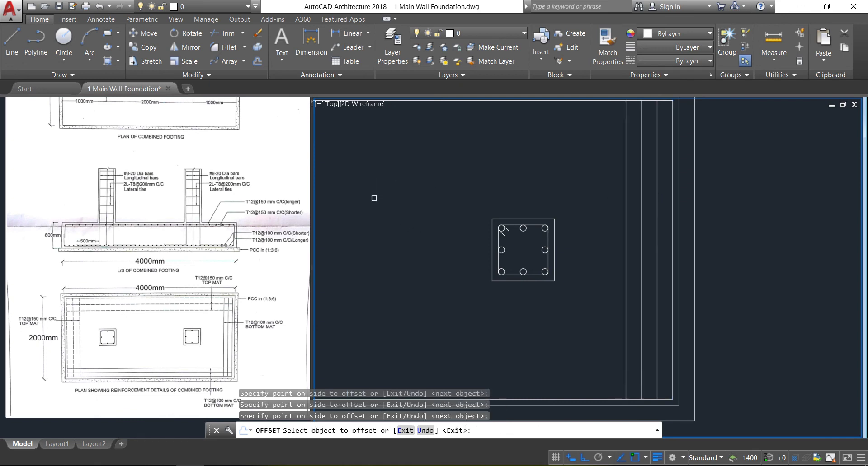
Offset the bottom edge of the innermost rectangle upward three times at 100 mm spacing and end the Offset command.
left_click(568, 398)
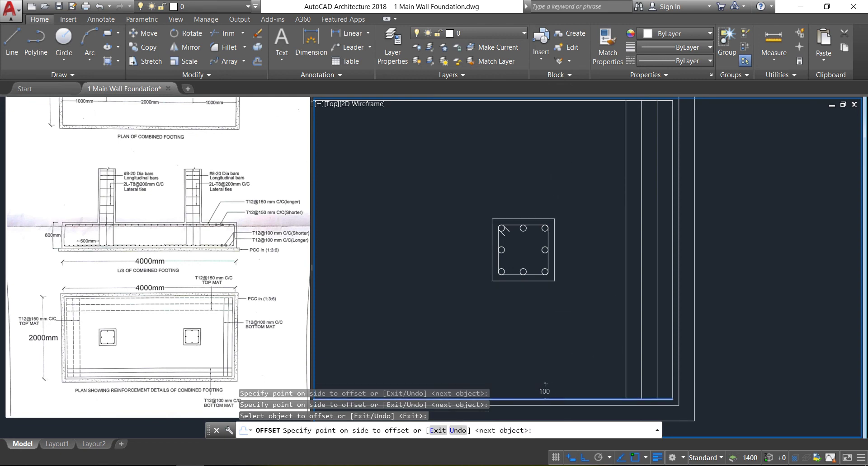
left_click(545, 150)
left_click(545, 150)
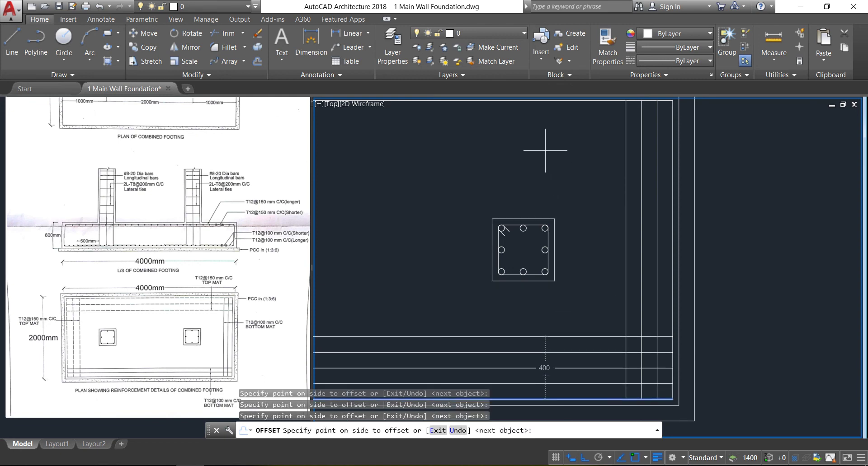
key("Return")
scroll(770, 321, "down", 4)
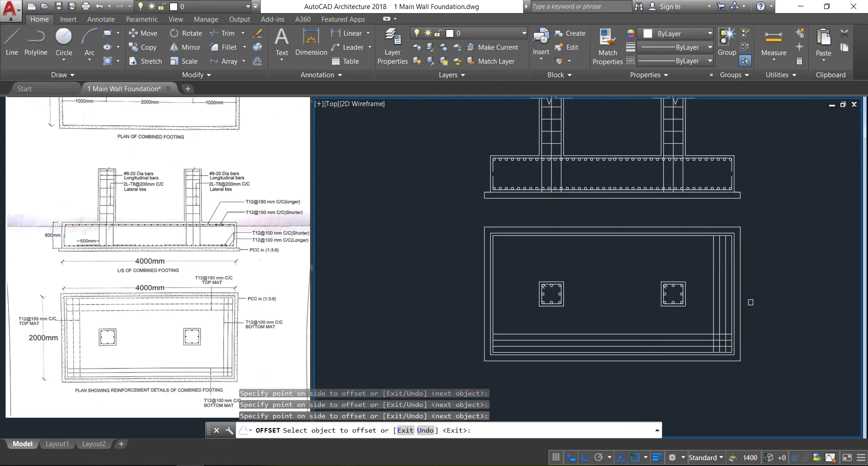
scroll(607, 230, "up", 2)
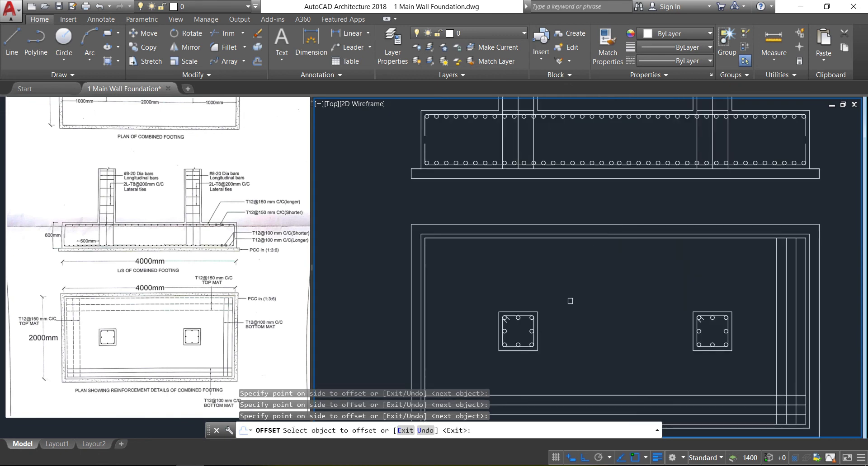
key("Return")
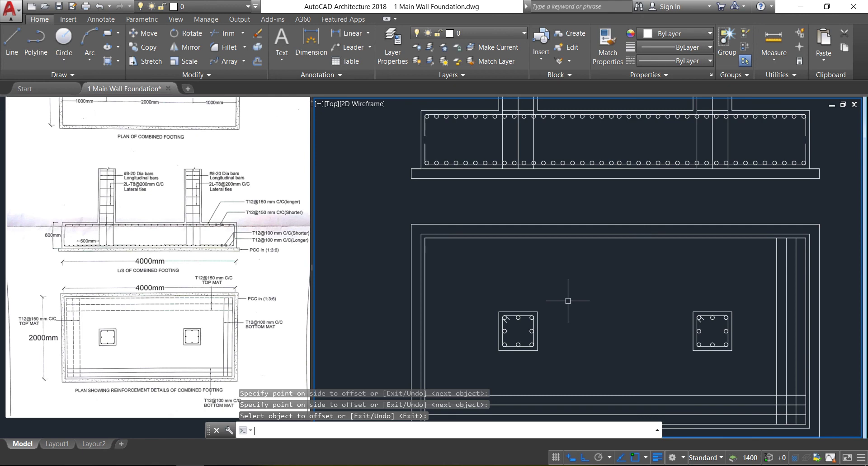
Offset the top edge of the innermost rectangle downward twice at 150 mm spacing, using the Multiple option.
key("Return")
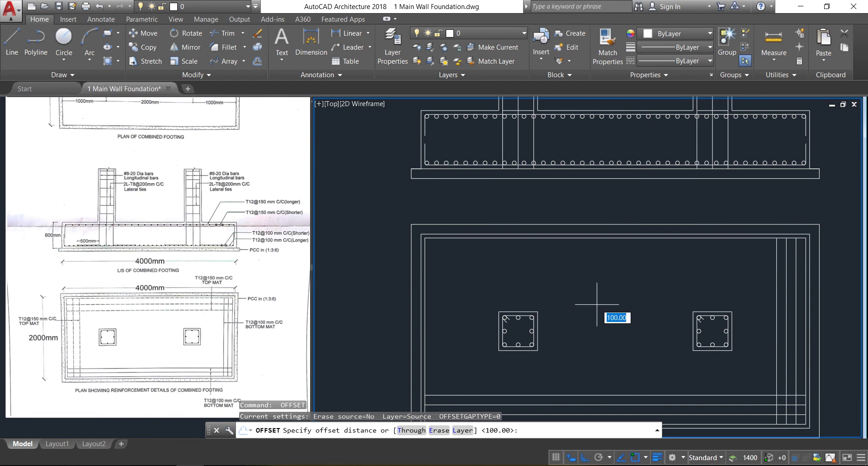
type("150")
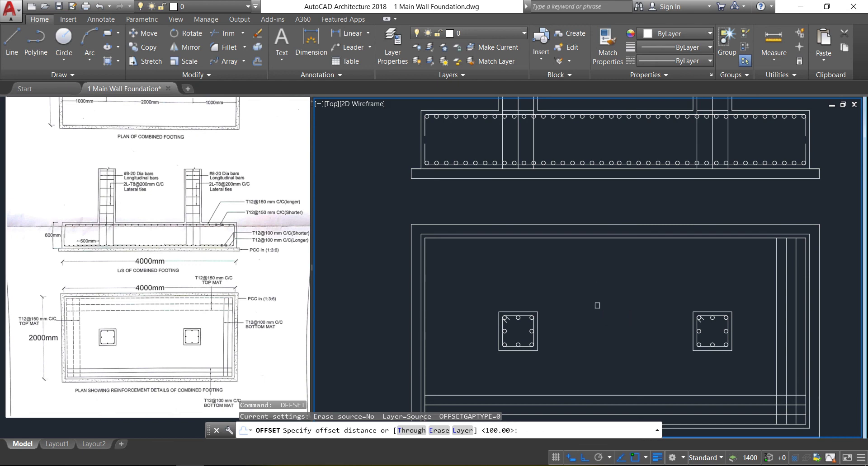
key("Return")
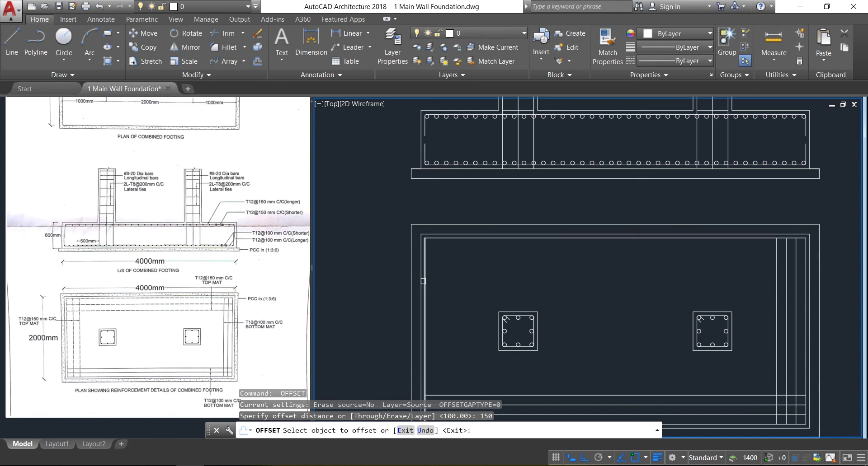
left_click(564, 237)
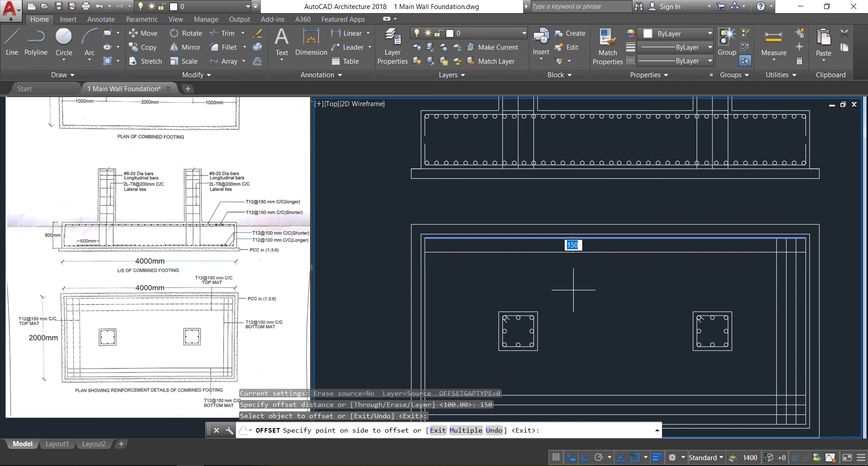
left_click(463, 430)
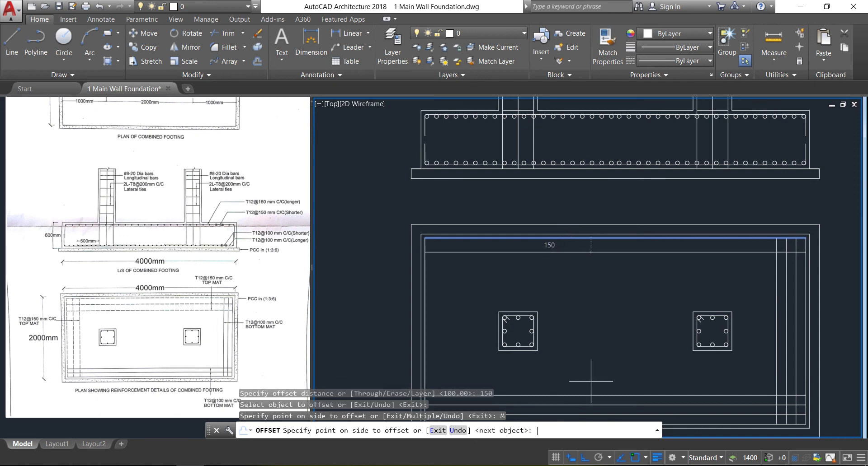
left_click(607, 361)
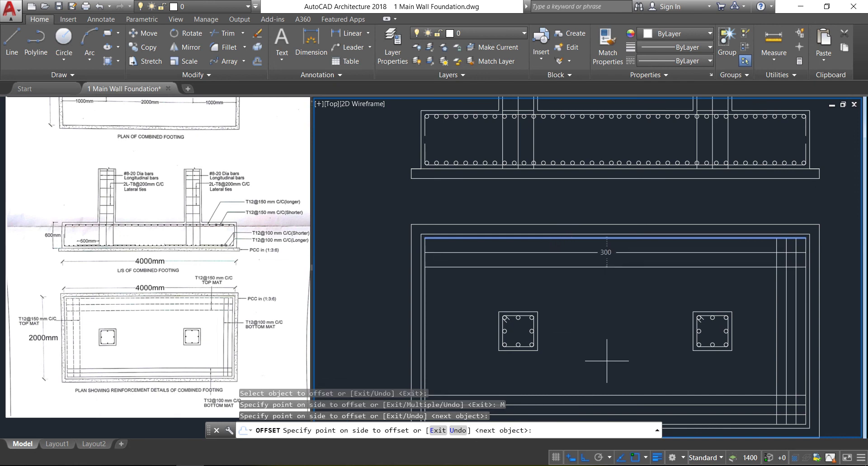
left_click(607, 361)
key("Return")
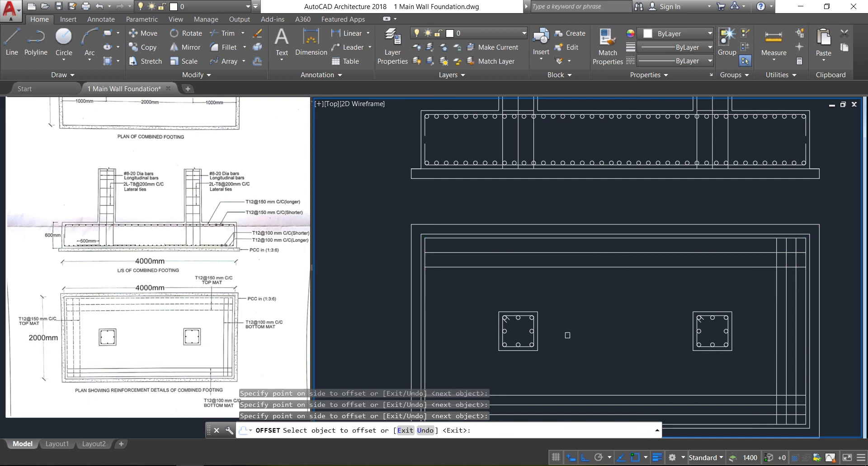
Offset the left edge of the innermost rectangle inward twice at the same 150 mm spacing.
left_click(425, 299)
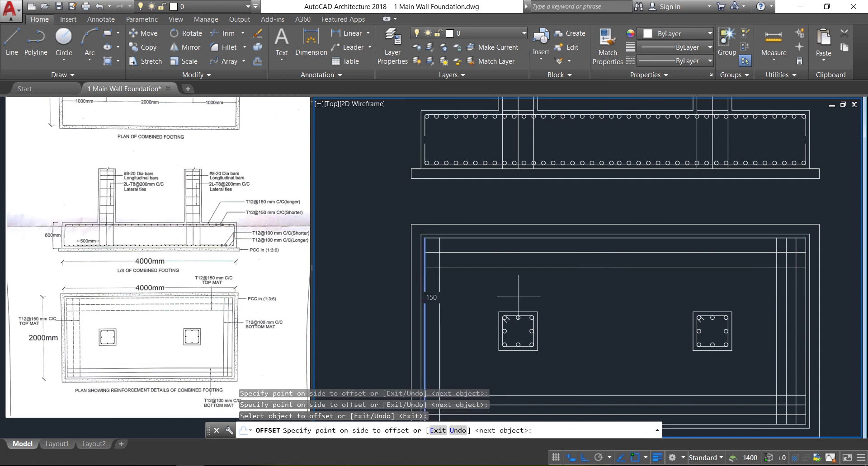
left_click(584, 298)
left_click(584, 299)
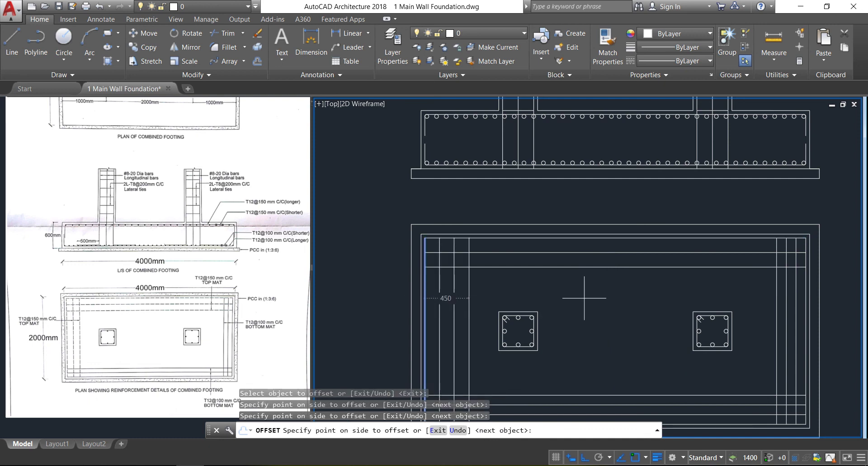
key("Return")
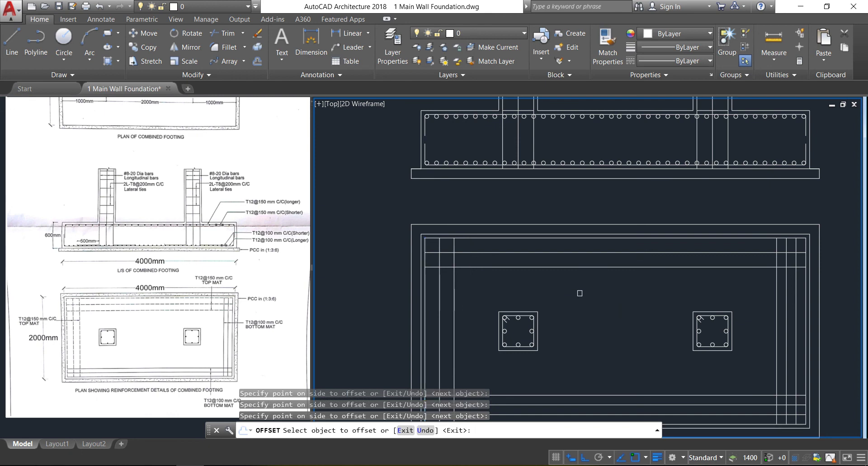
key("Escape")
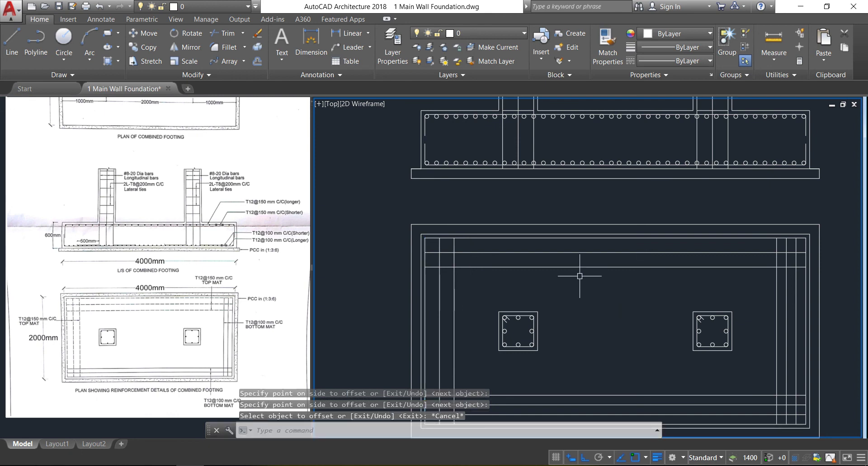
Check the ACAD_ISO03W100 dashed linetype in the Linetype Manager and review the linetypes available for loading.
left_click(655, 64)
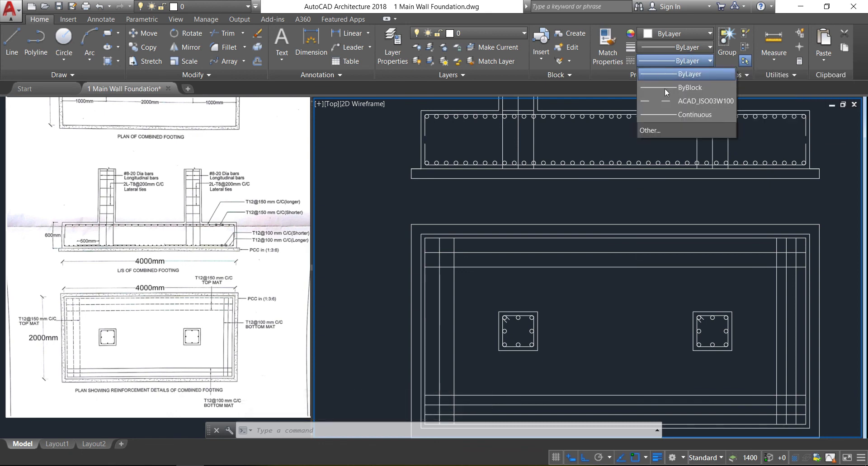
left_click(665, 128)
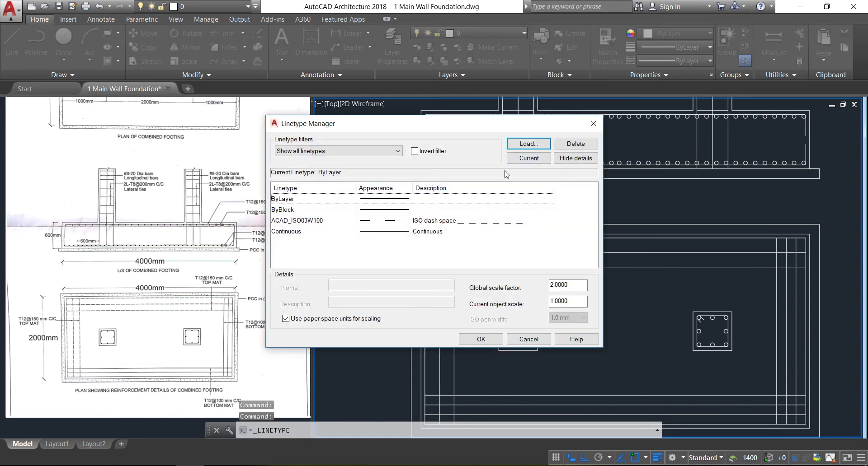
left_click(413, 223)
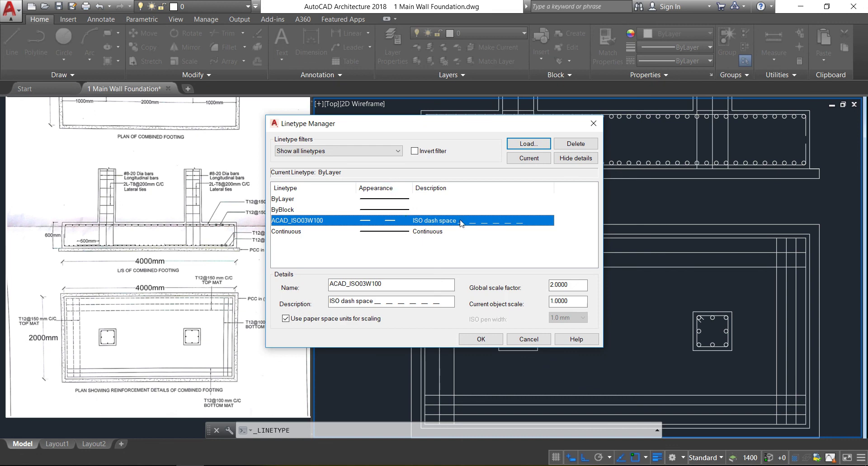
left_click(527, 144)
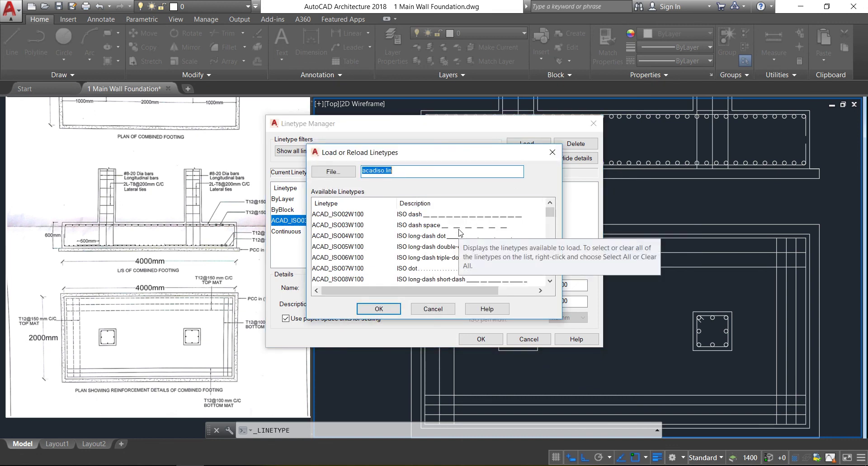
left_click(433, 311)
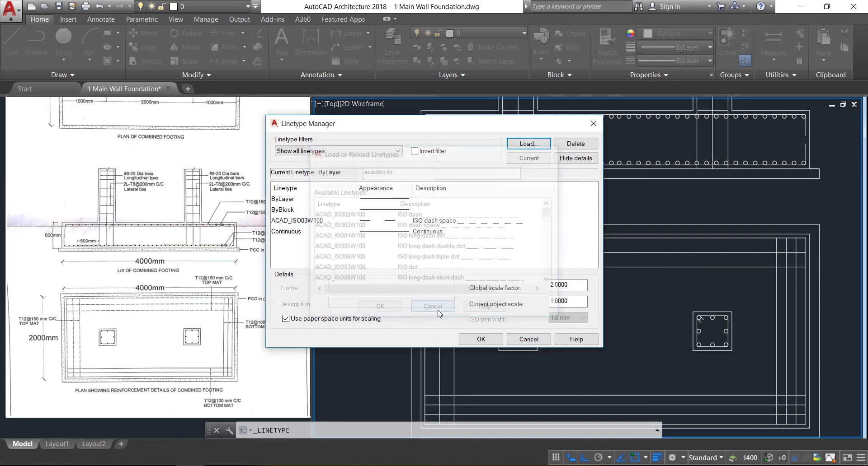
left_click(488, 341)
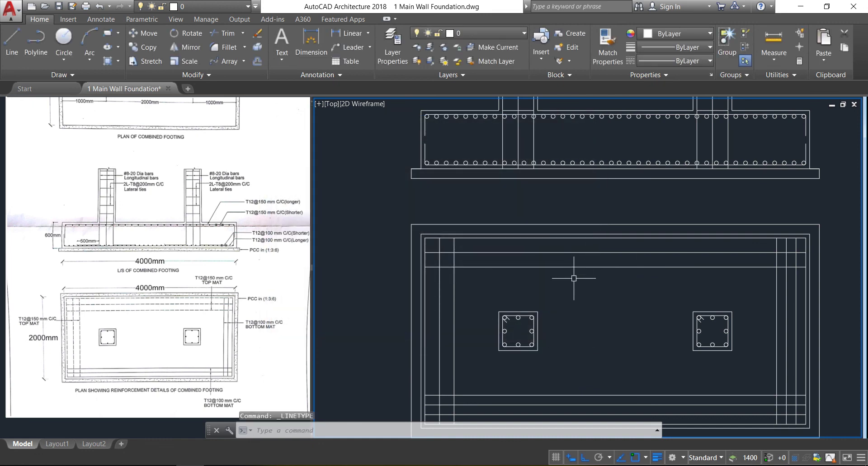
Set the linetype of the top and left innermost rectangle edges and their 150 mm offset lines to ACAD_ISO03W100.
scroll(487, 243, "up", 3)
scroll(480, 283, "down", 2)
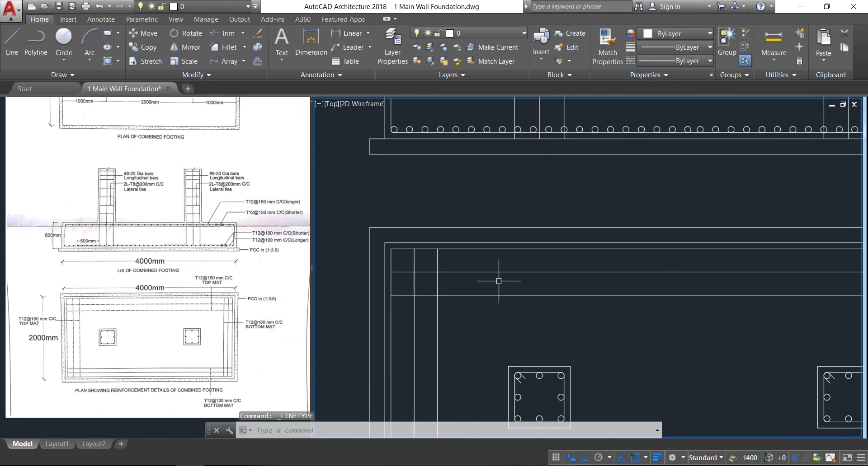
left_click(470, 311)
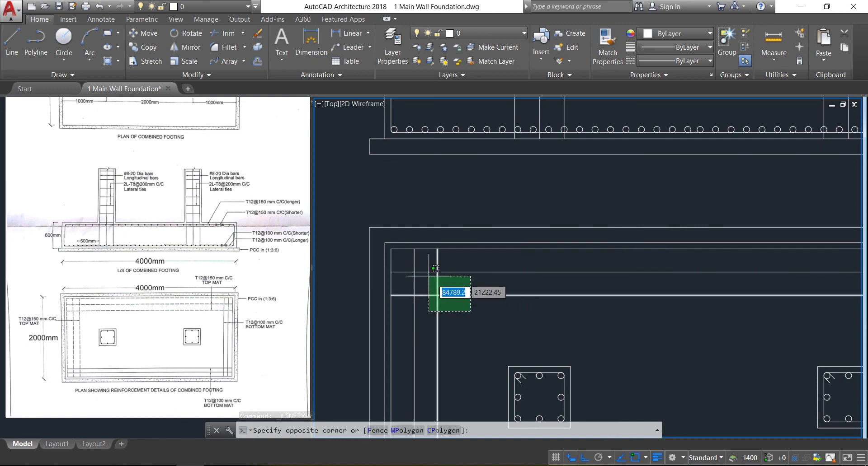
scroll(403, 258, "up", 2)
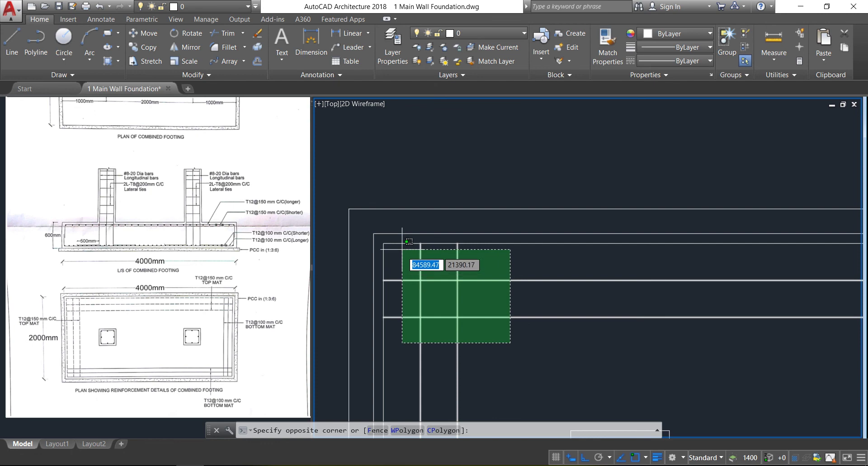
left_click(379, 242)
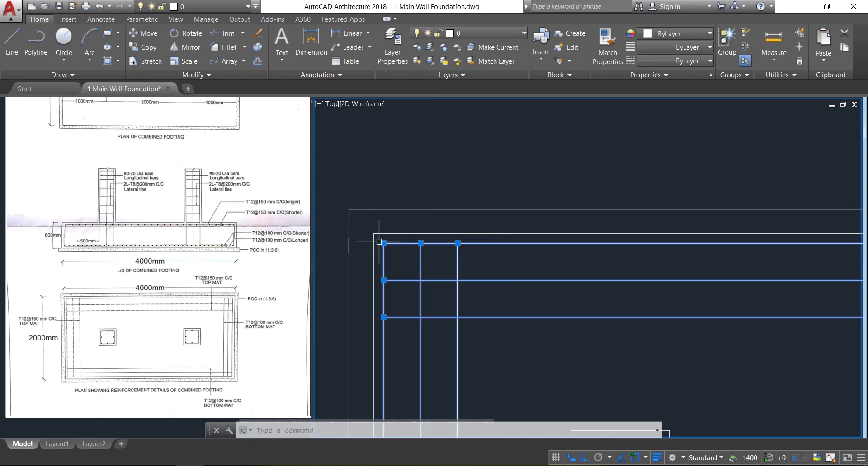
left_click(664, 62)
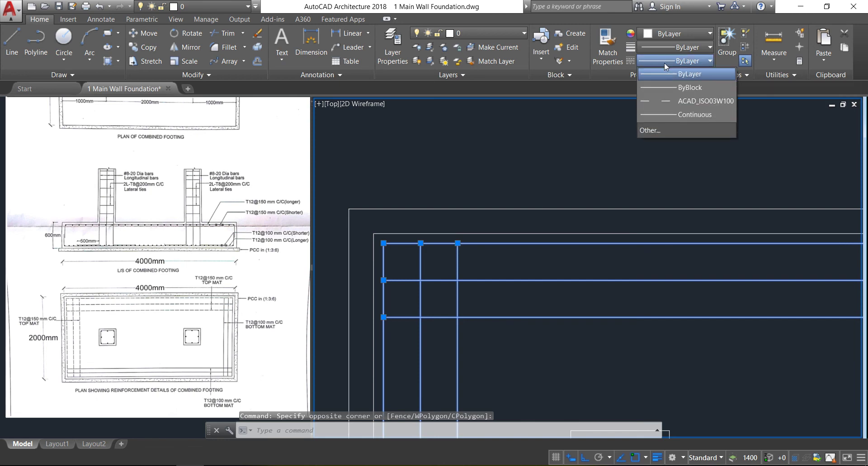
left_click(669, 101)
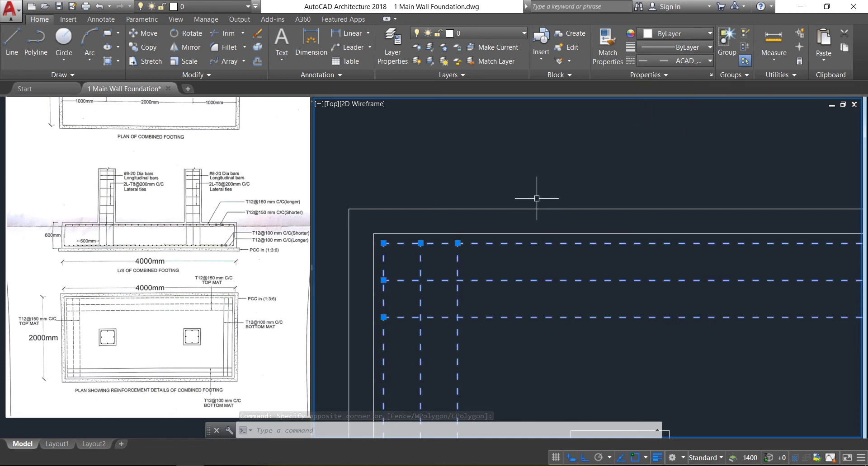
key("Escape")
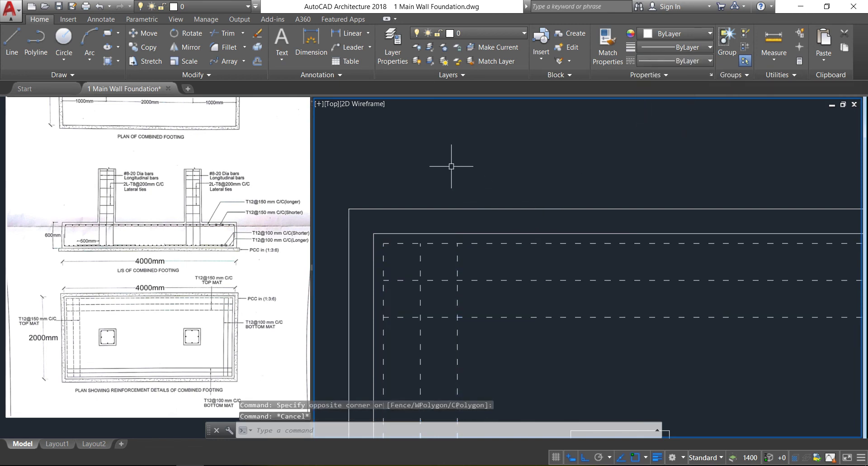
scroll(451, 166, "down", 5)
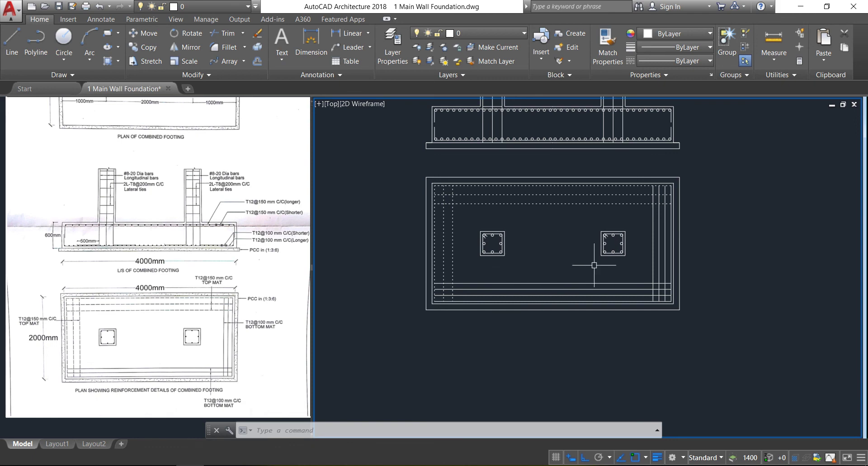
scroll(561, 266, "down", 2)
middle_click_drag(566, 194, 537, 278)
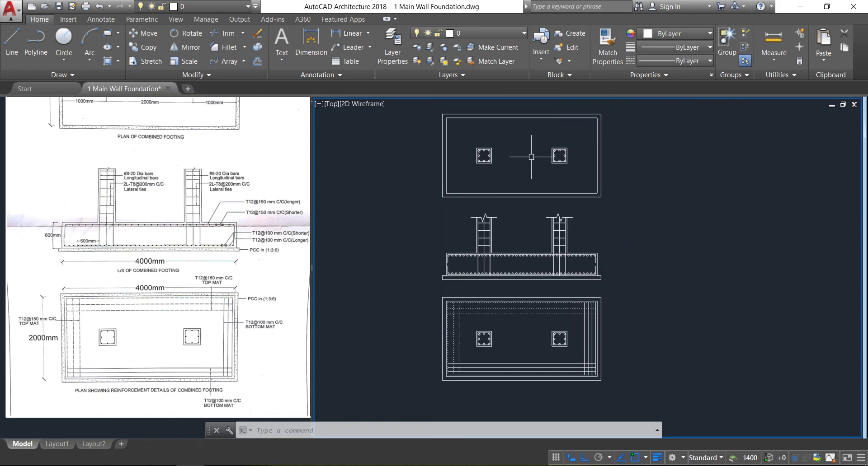